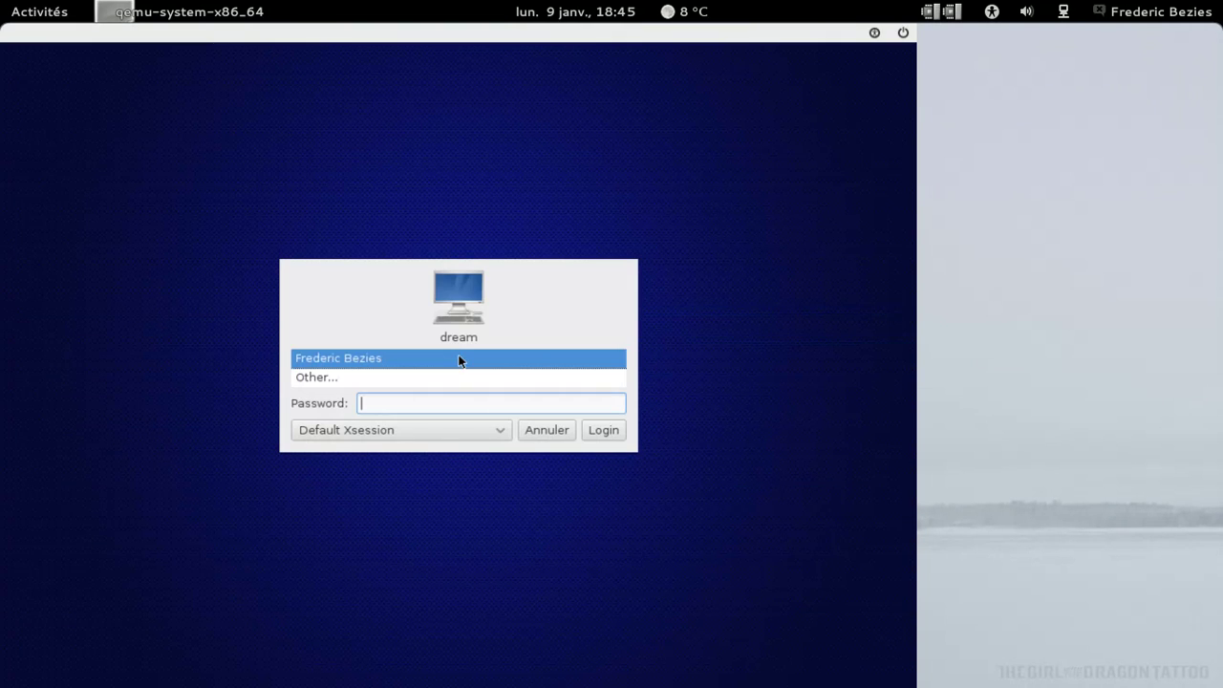
Log in to the Dreamlinux desktop by entering the account password for the preselected user
{"action": "type", "text": "••••••"}
{"action": "key", "text": "Return"}
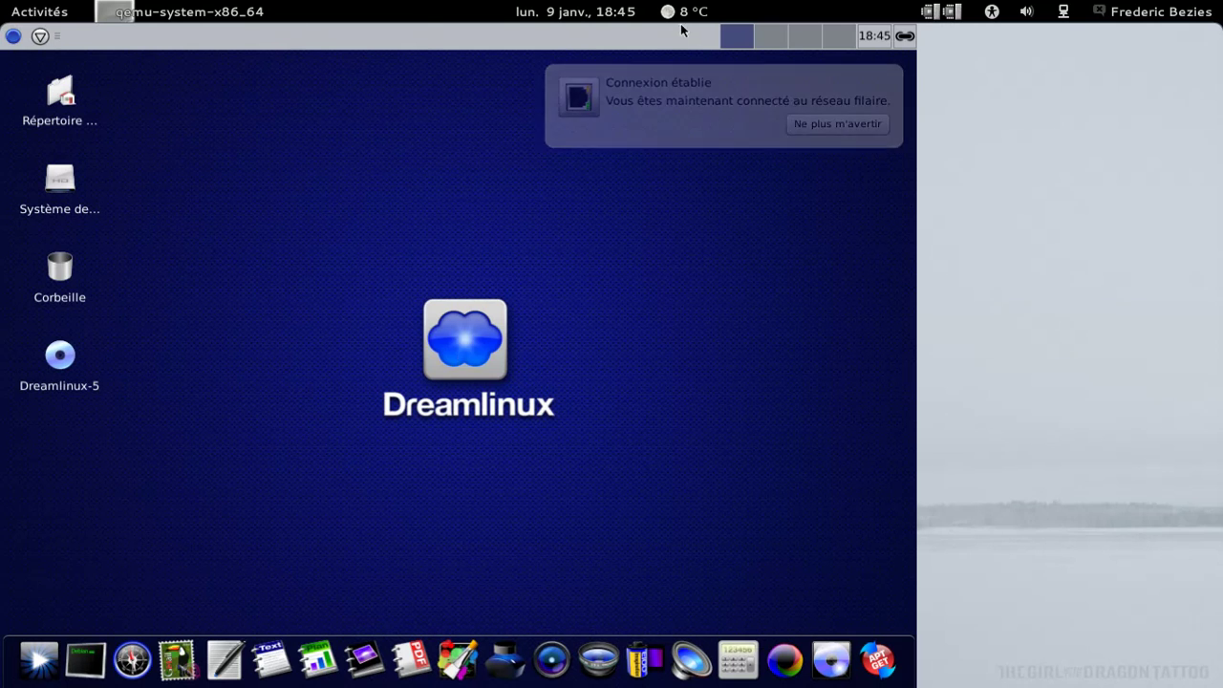
Set the system timezone to Europe/Paris in Dreamlinux's date and time manager and confirm the change
{"action": "left_click", "coordinate": [16, 37]}
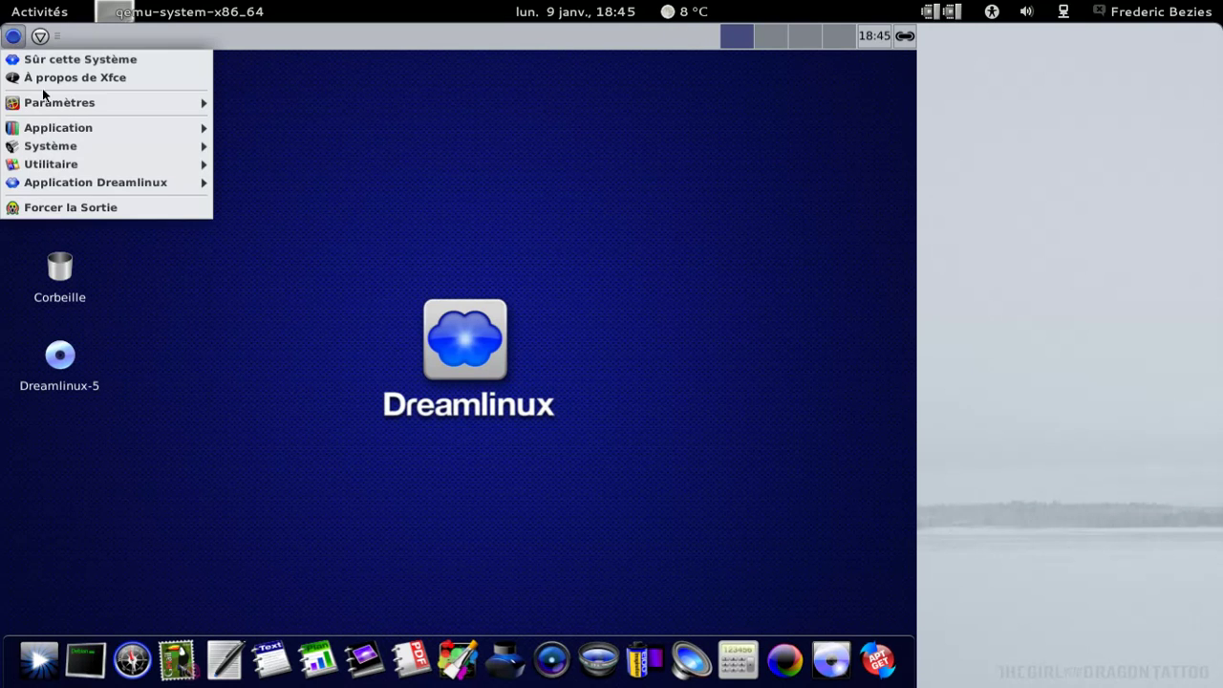
{"action": "mouse_move", "coordinate": [99, 190]}
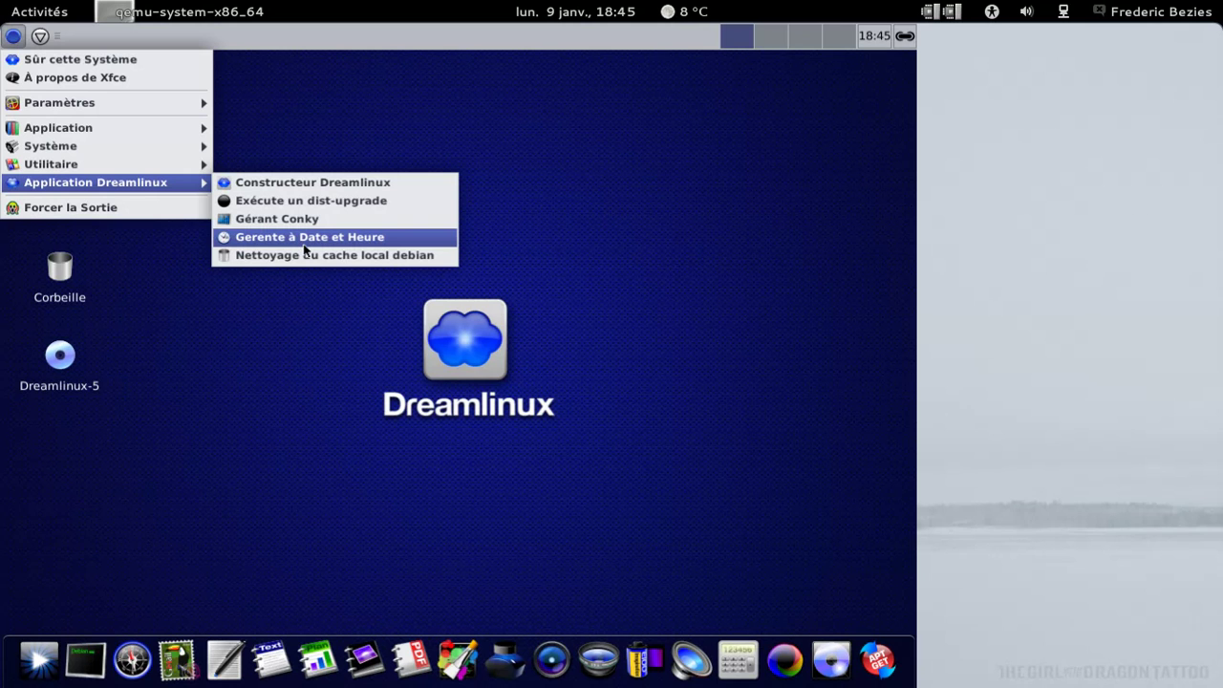
{"action": "left_click", "coordinate": [305, 245]}
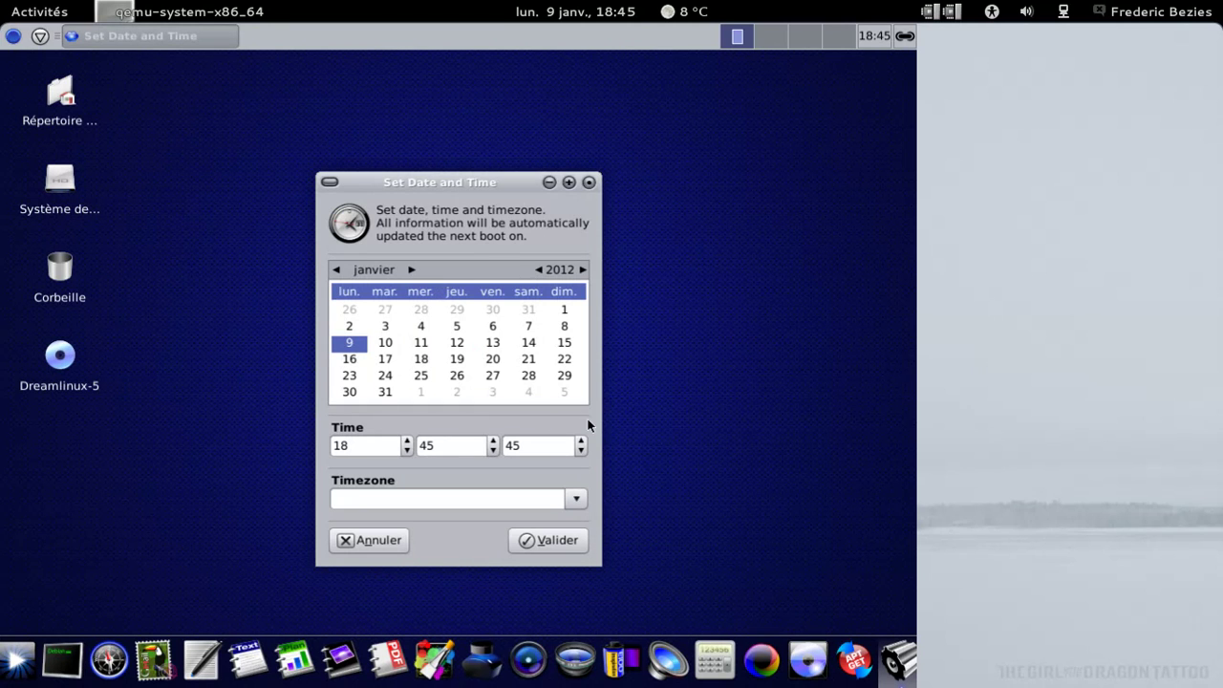
{"action": "left_click", "coordinate": [582, 497]}
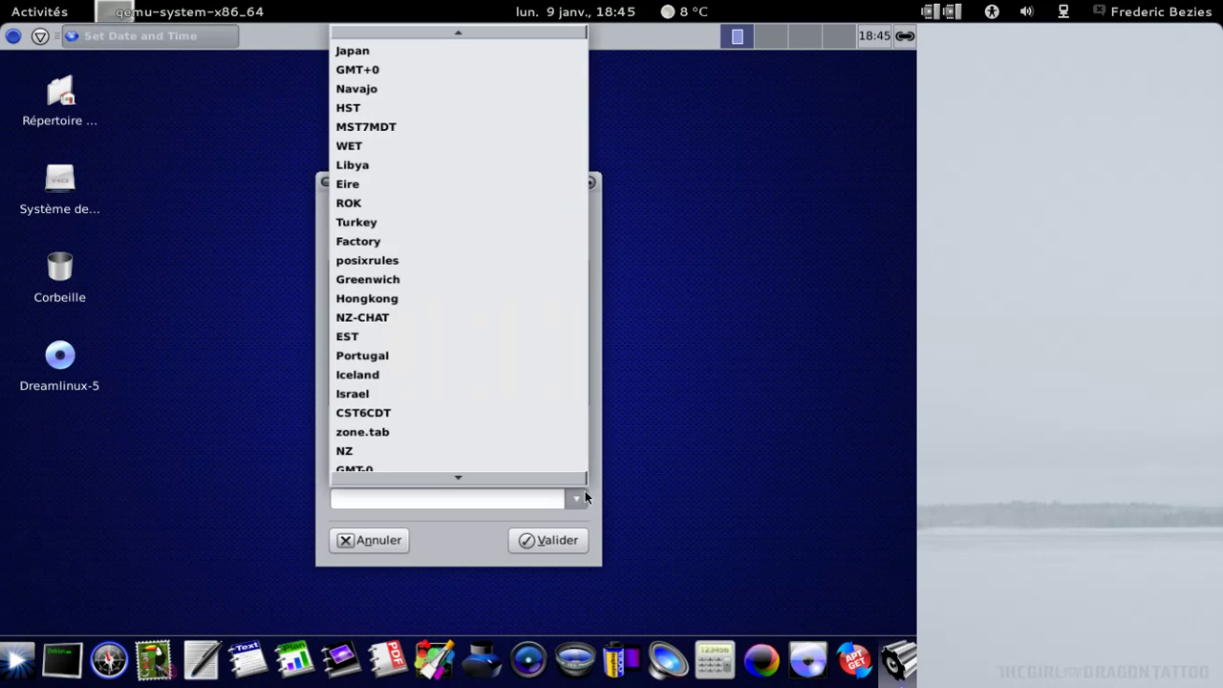
{"action": "scroll", "coordinate": [483, 357], "scroll_direction": "down", "scroll_amount": 1}
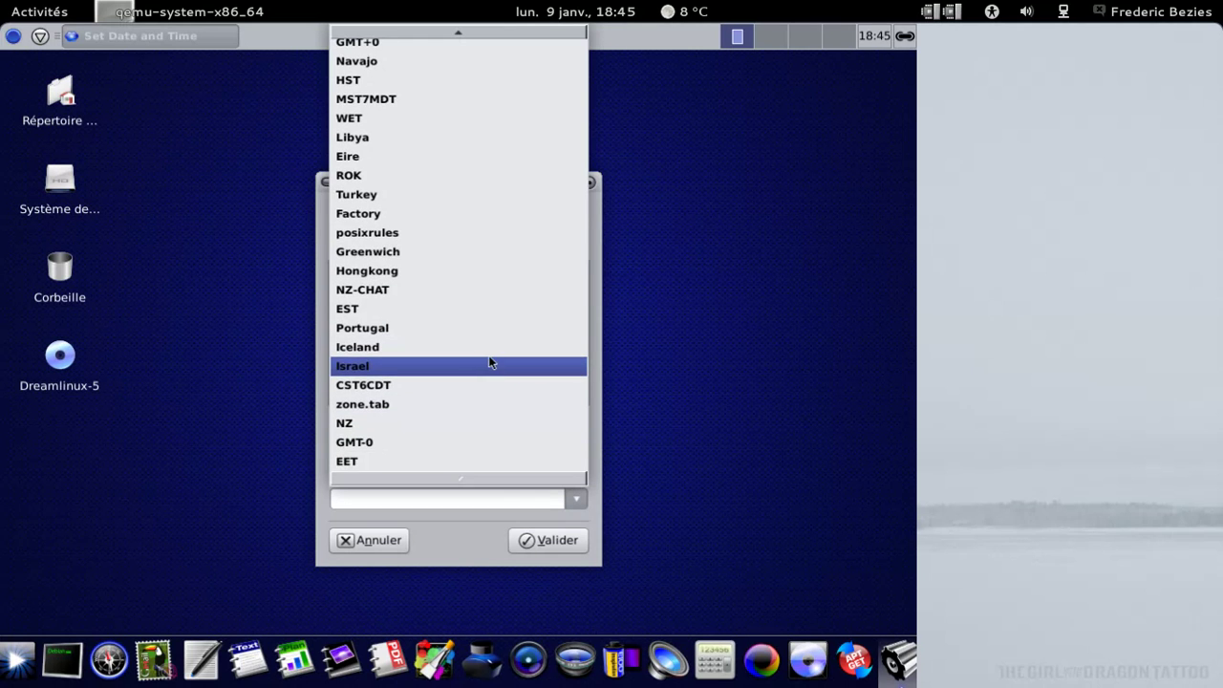
{"action": "scroll", "coordinate": [491, 360], "scroll_direction": "up", "scroll_amount": 1}
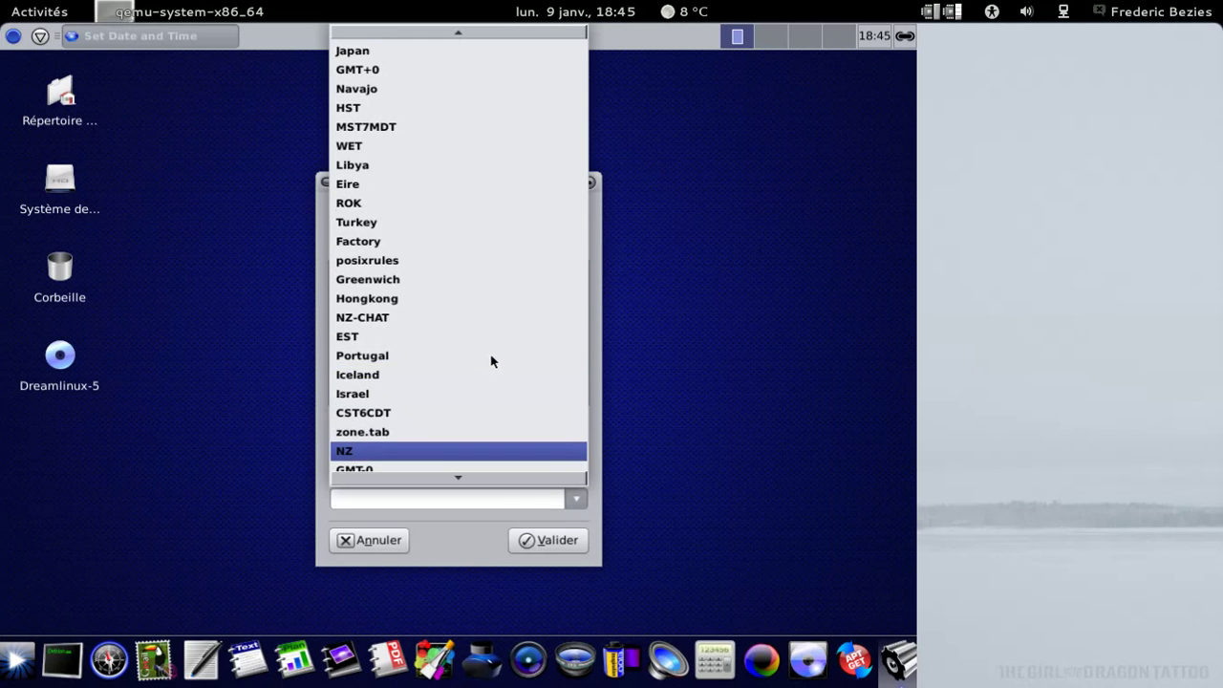
{"action": "scroll", "coordinate": [490, 361], "scroll_direction": "down", "scroll_amount": 5}
{"action": "key", "text": "Down"}
{"action": "key", "text": "Down"}
{"action": "key", "text": "Down"}
{"action": "key", "text": "Down"}
{"action": "key", "text": "Down"}
{"action": "key", "text": "Down"}
{"action": "key", "text": "Down"}
{"action": "key", "text": "Down"}
{"action": "key", "text": "Down"}
{"action": "key", "text": "Down"}
{"action": "key", "text": "Down"}
{"action": "key", "text": "Down"}
{"action": "key", "text": "Down"}
{"action": "key", "text": "Down"}
{"action": "key", "text": "Down"}
{"action": "key", "text": "Down"}
{"action": "key", "text": "Down"}
{"action": "key", "text": "Down"}
{"action": "key", "text": "Down"}
{"action": "key", "text": "Down"}
{"action": "key", "text": "Down"}
{"action": "key", "text": "Down"}
{"action": "key", "text": "Down"}
{"action": "key", "text": "Down"}
{"action": "key", "text": "Down"}
{"action": "key", "text": "Down"}
{"action": "key", "text": "Down"}
{"action": "key", "text": "Down"}
{"action": "key", "text": "Down"}
{"action": "key", "text": "Down"}
{"action": "key", "text": "Down"}
{"action": "key", "text": "Down"}
{"action": "key", "text": "Down"}
{"action": "key", "text": "Down"}
{"action": "key", "text": "Down"}
{"action": "key", "text": "Down"}
{"action": "key", "text": "Down"}
{"action": "key", "text": "Up"}
{"action": "key", "text": "Up"}
{"action": "key", "text": "Return"}
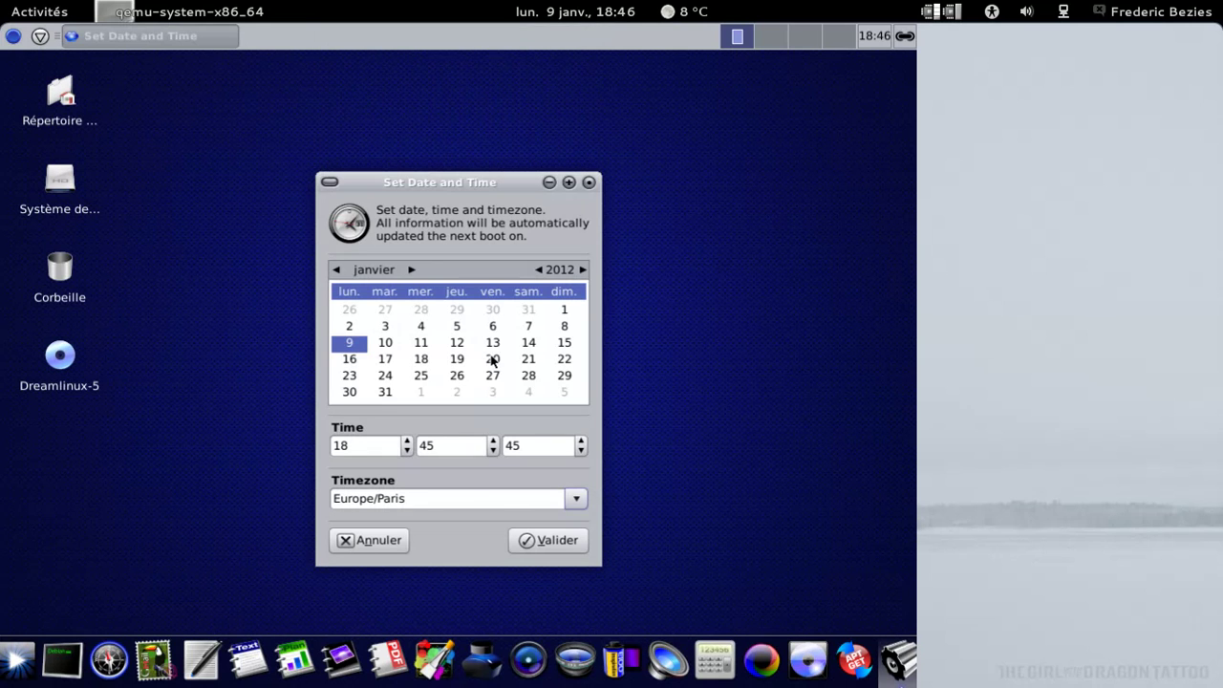
{"action": "left_click", "coordinate": [532, 546]}
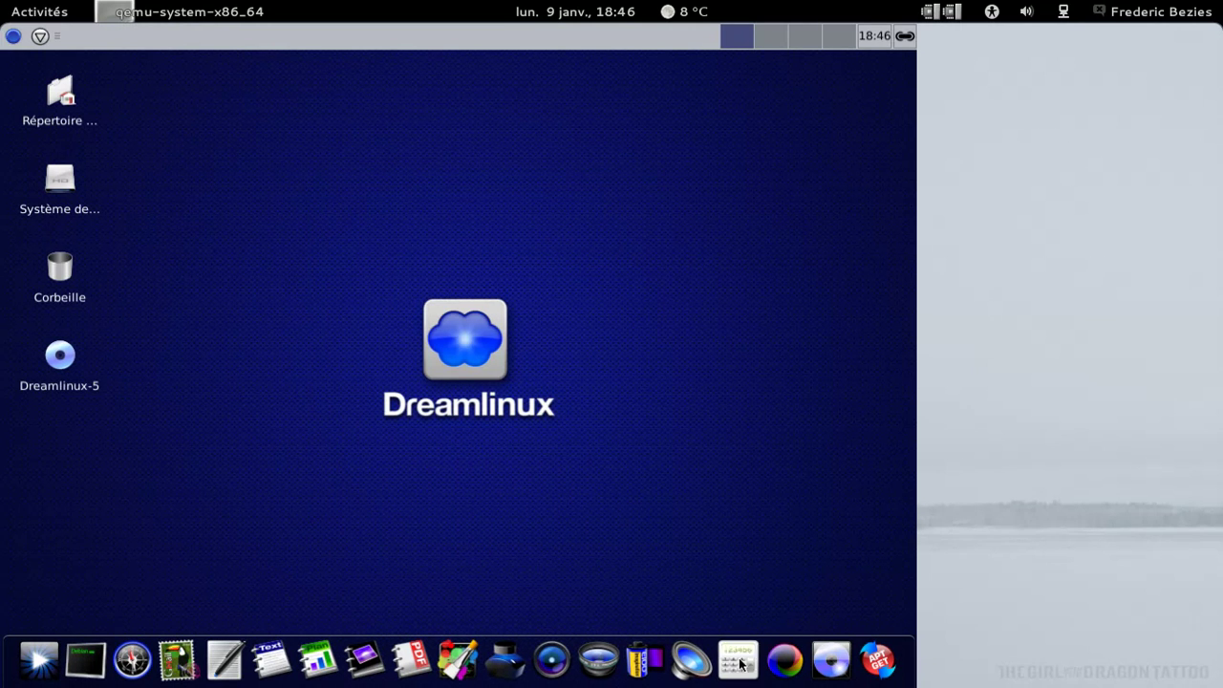
Run the Dreamlinux dist-upgrade tool and dismiss its window when it has finished
{"action": "left_click", "coordinate": [19, 36]}
{"action": "mouse_move", "coordinate": [91, 184]}
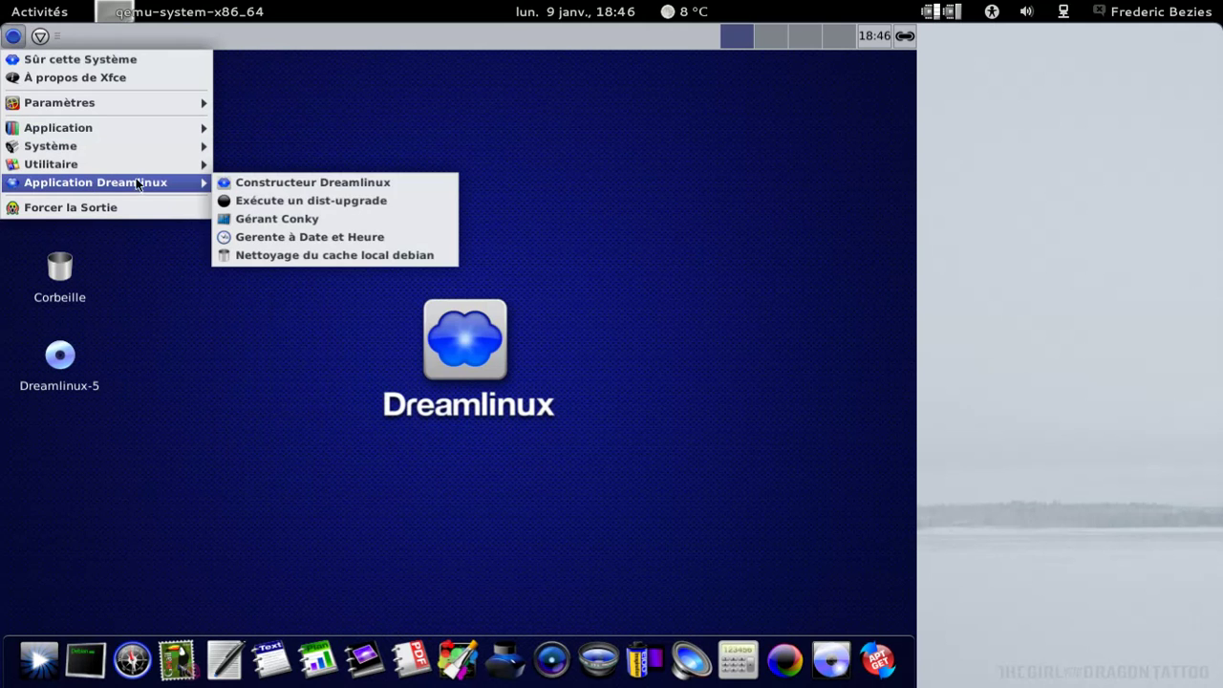
{"action": "left_click", "coordinate": [305, 203]}
{"action": "key", "text": "Return"}
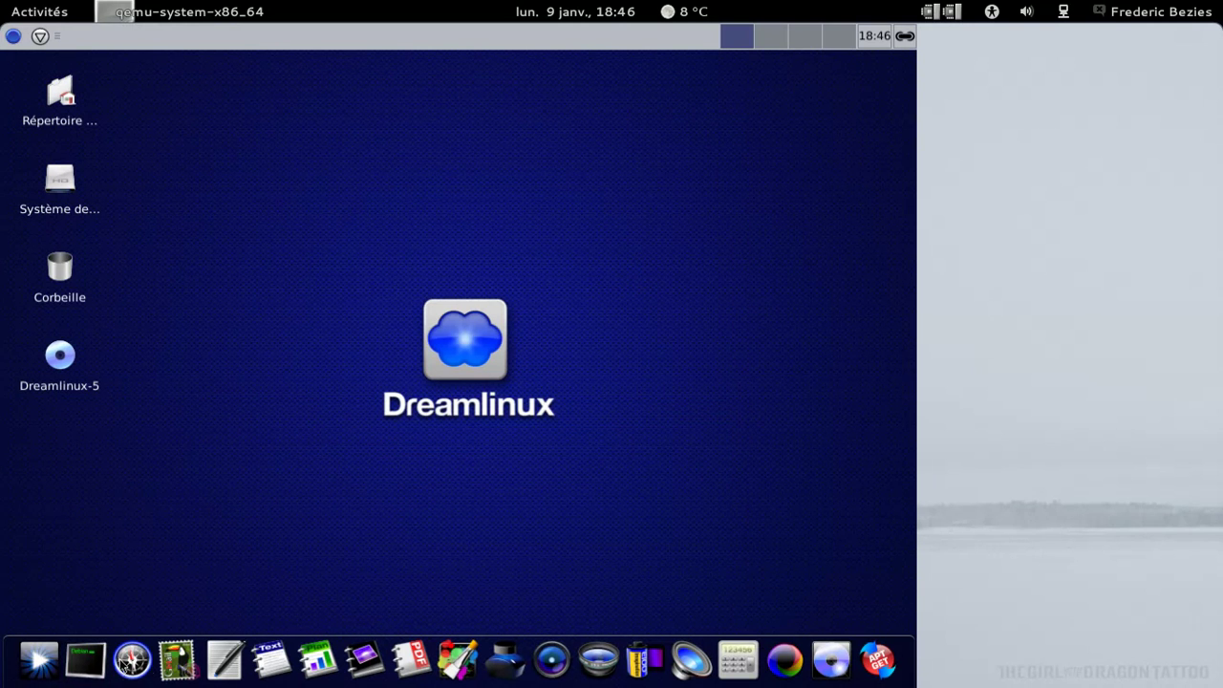
Launch the Chromium browser and choose Google as its search engine
{"action": "left_click", "coordinate": [143, 659]}
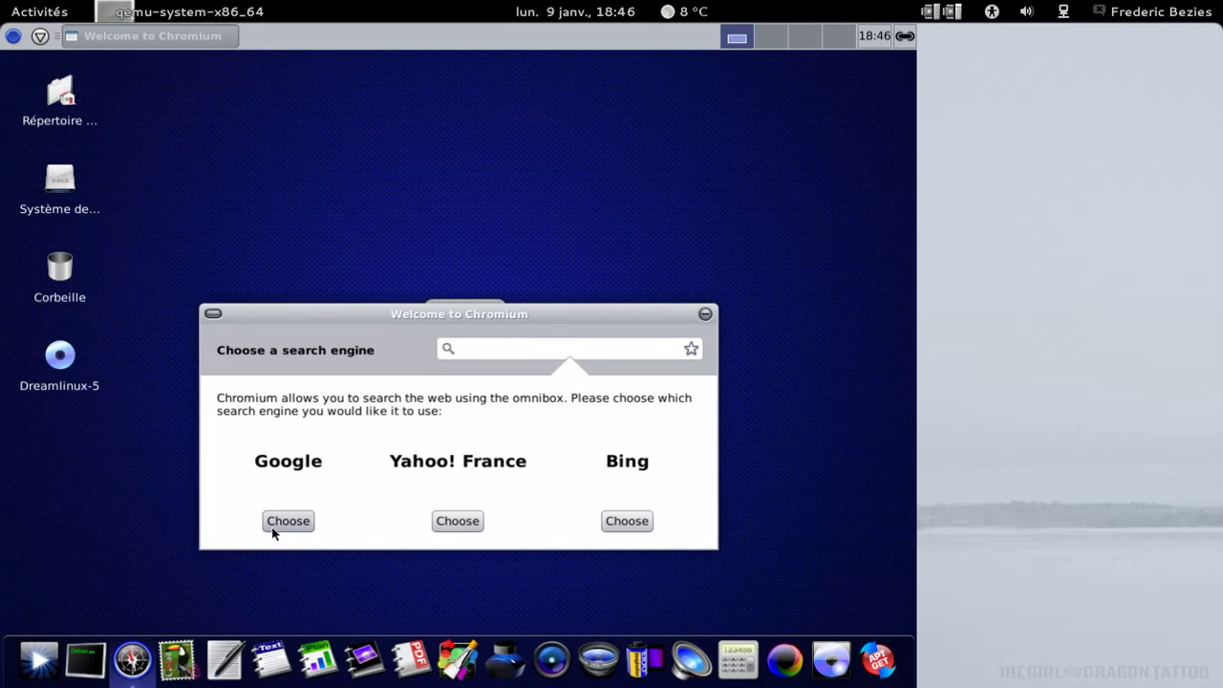
{"action": "left_click", "coordinate": [287, 522]}
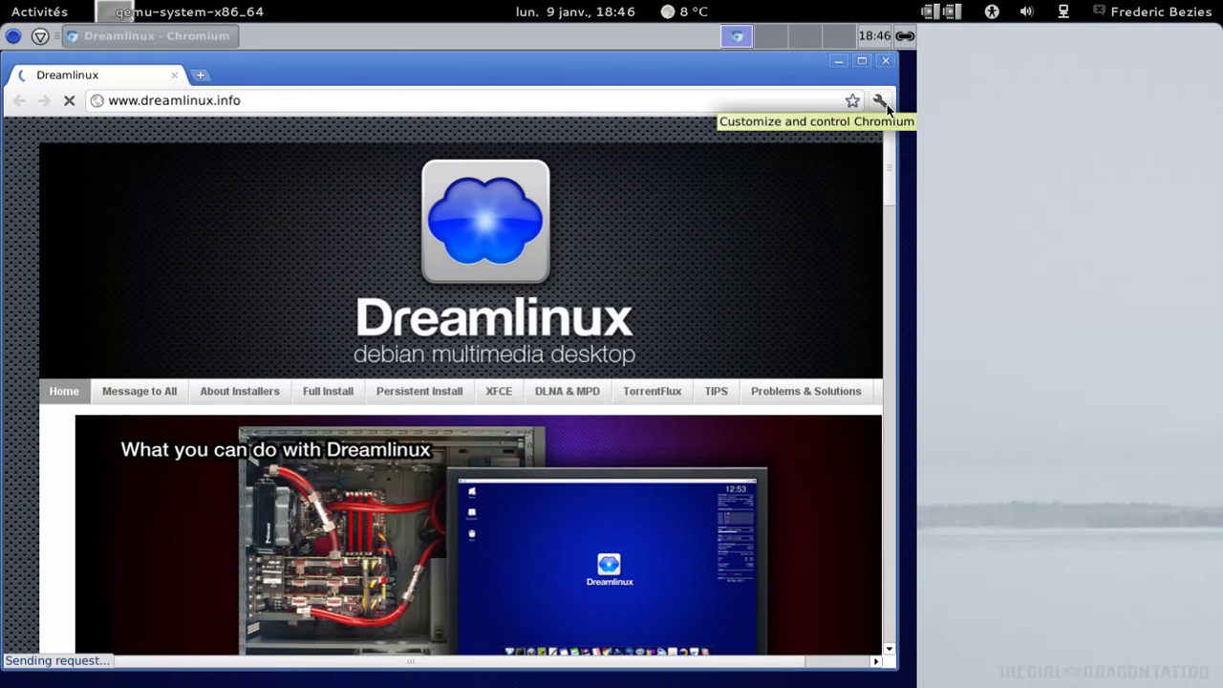
Check Chromium's version information, then close the browser
{"action": "left_click", "coordinate": [880, 101]}
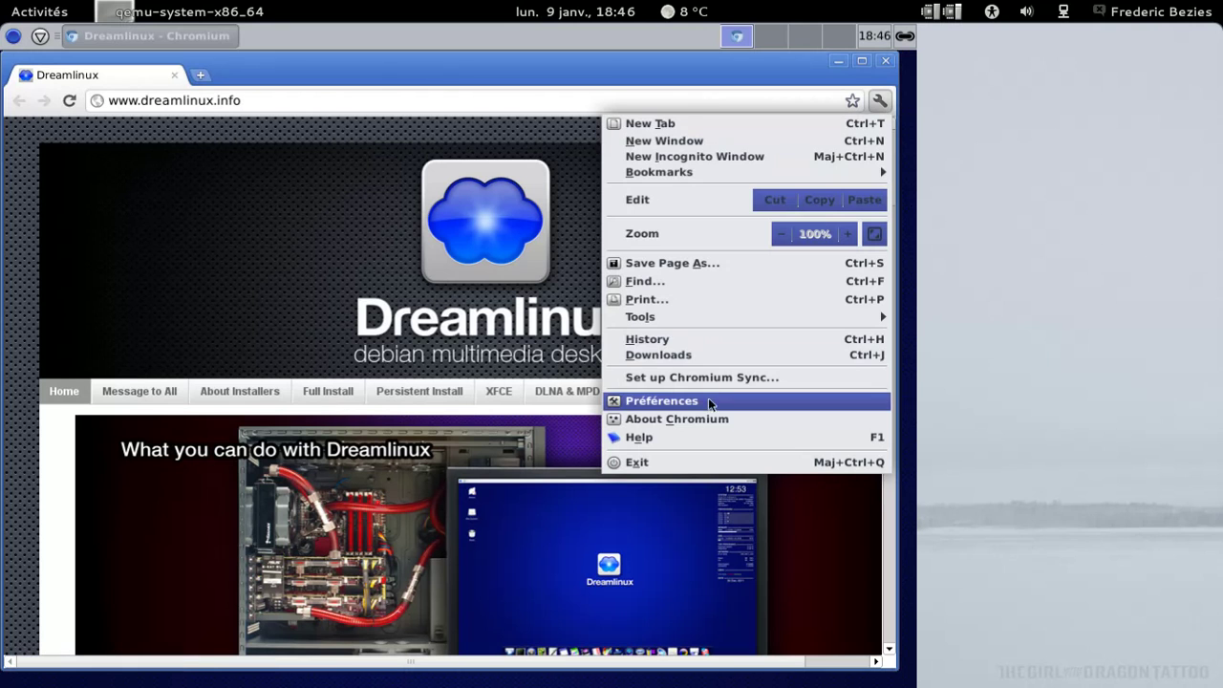
{"action": "left_click", "coordinate": [708, 418]}
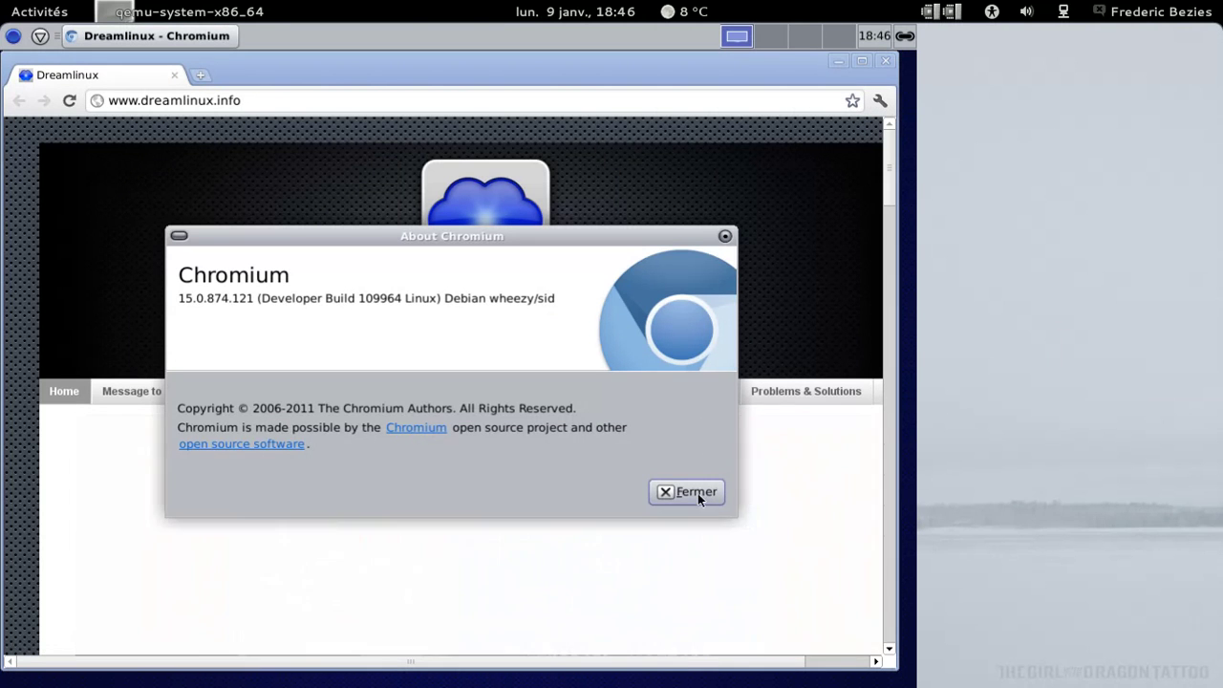
{"action": "left_click", "coordinate": [699, 494]}
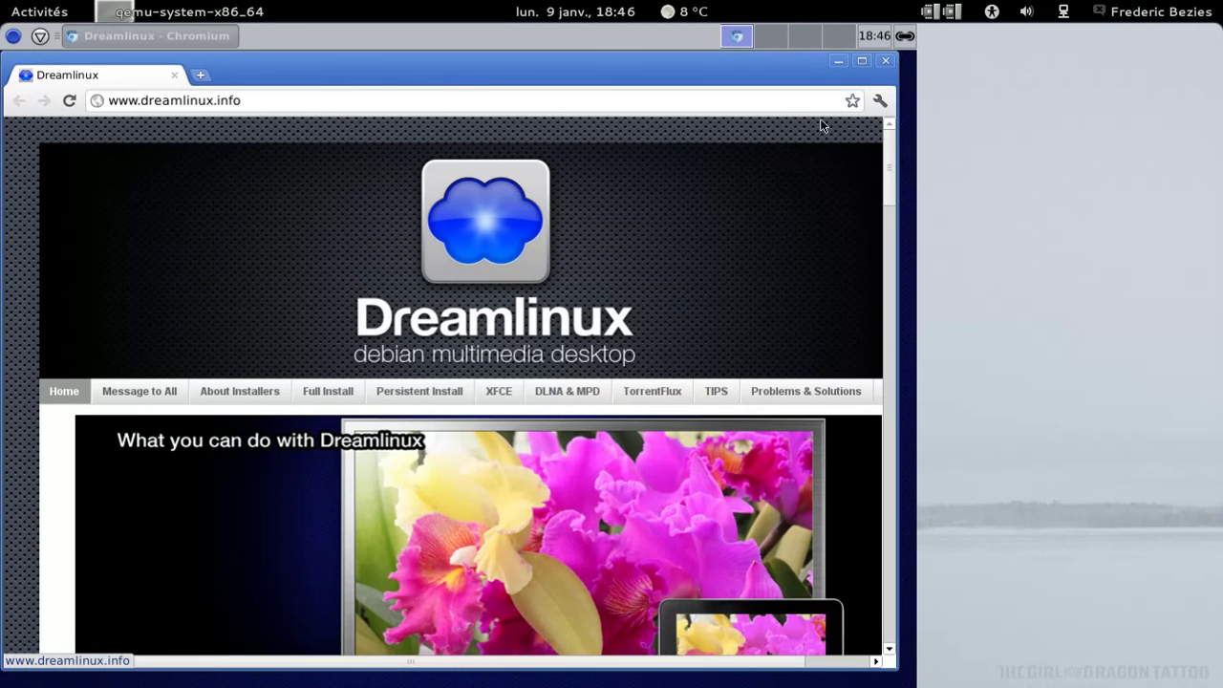
{"action": "left_click", "coordinate": [881, 61]}
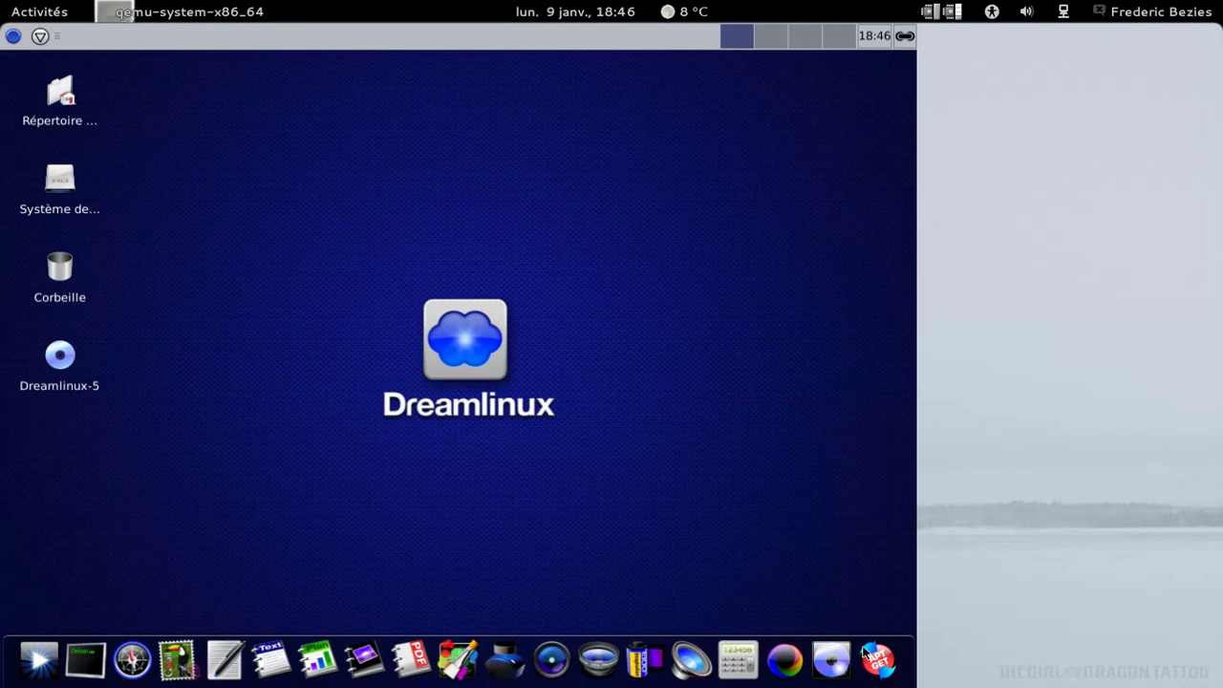
Open the Synaptic package manager, authorising it with the administrator password
{"action": "left_click", "coordinate": [878, 658]}
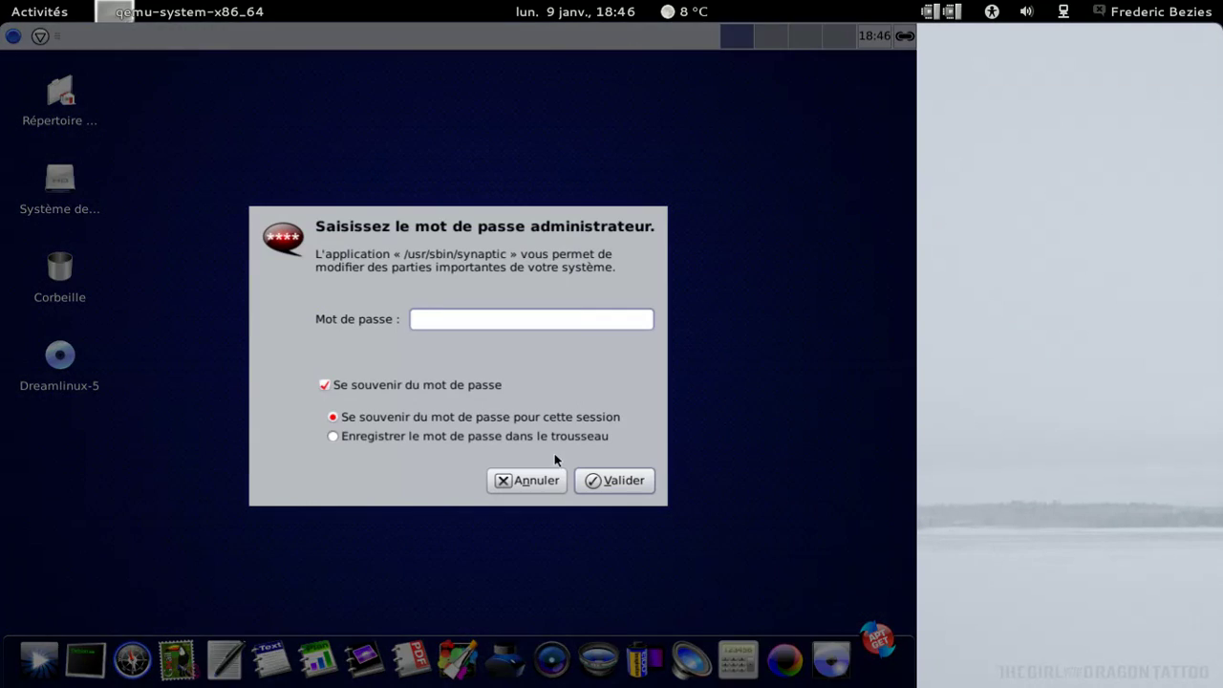
{"action": "type", "text": "********"}
{"action": "key", "text": "Return"}
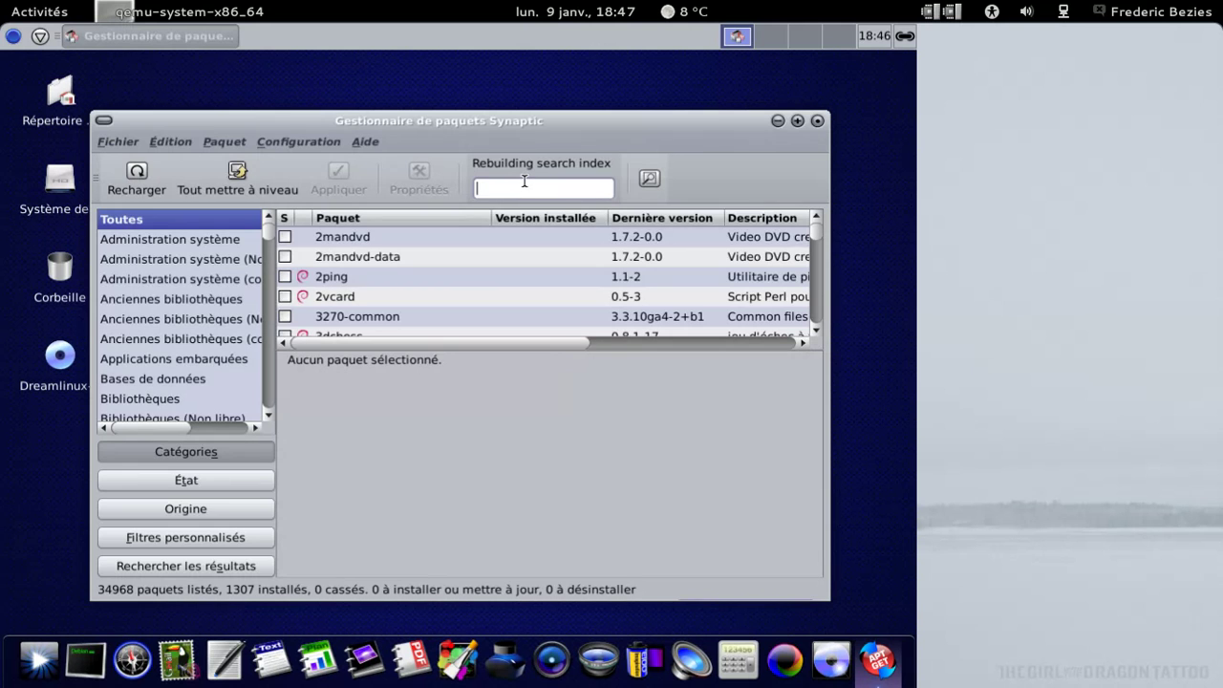
Filter the packages by "chromium" and mark chromium-browser-l10n for installation together with its required chromium-l10n package
{"action": "type", "text": "chromium"}
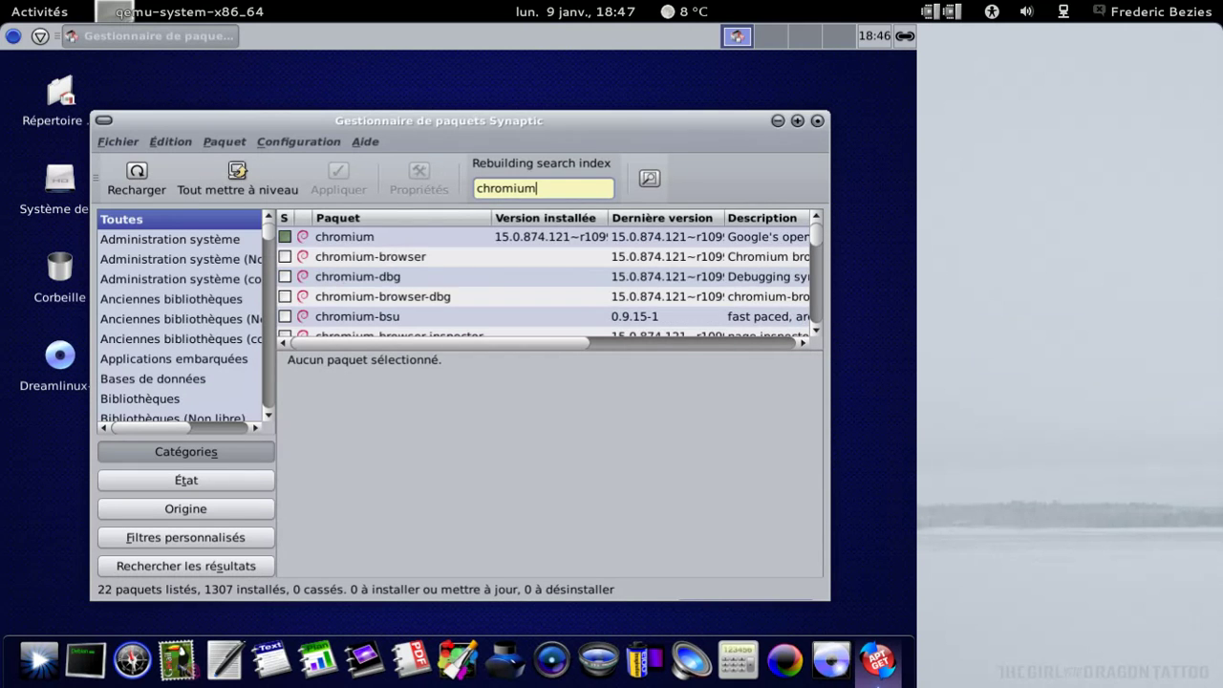
{"action": "scroll", "coordinate": [493, 281], "scroll_direction": "down", "scroll_amount": 4}
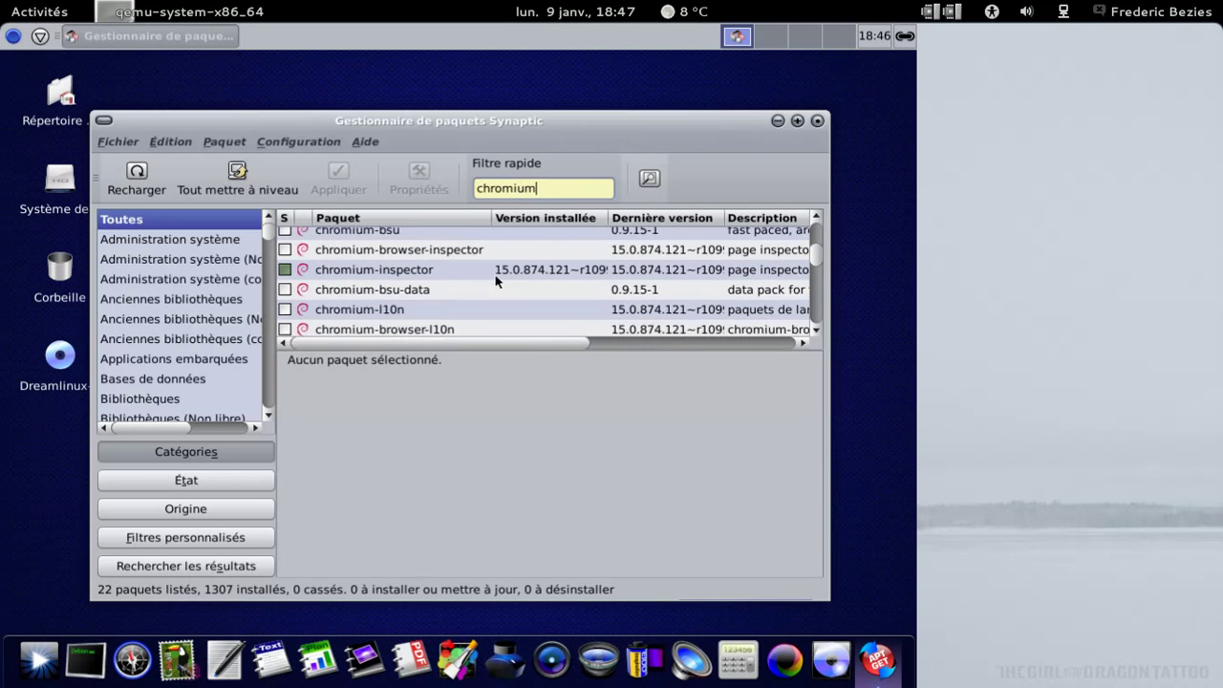
{"action": "left_click", "coordinate": [417, 287]}
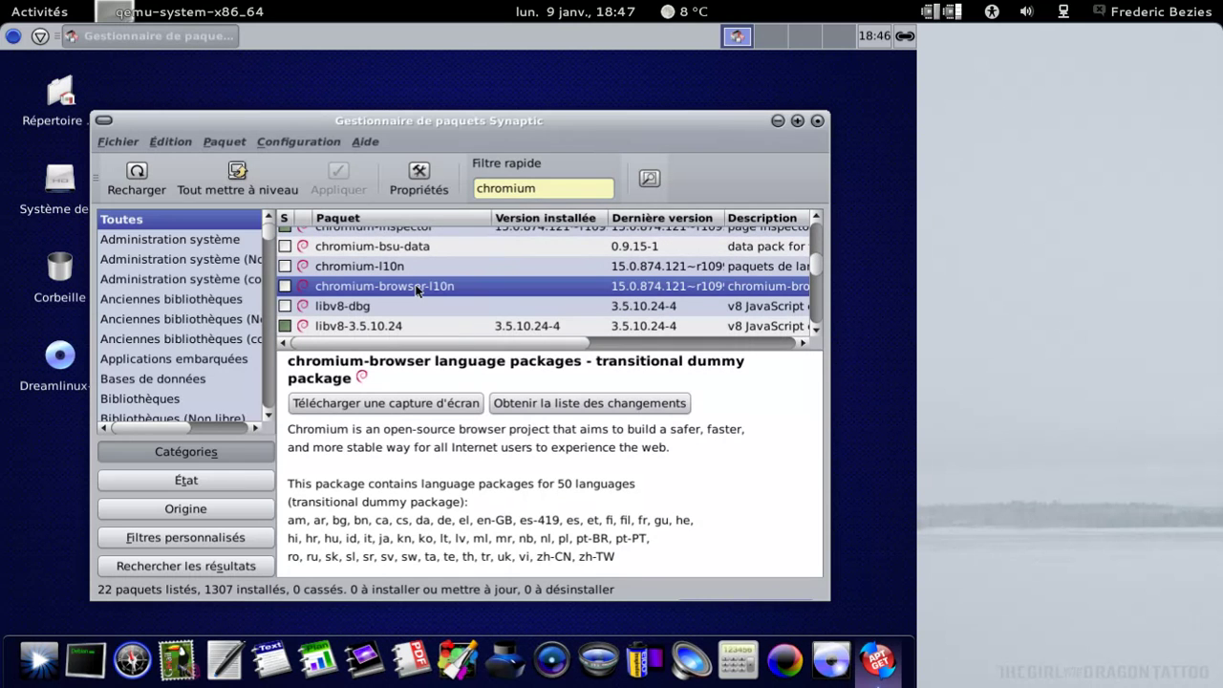
{"action": "right_click", "coordinate": [418, 287]}
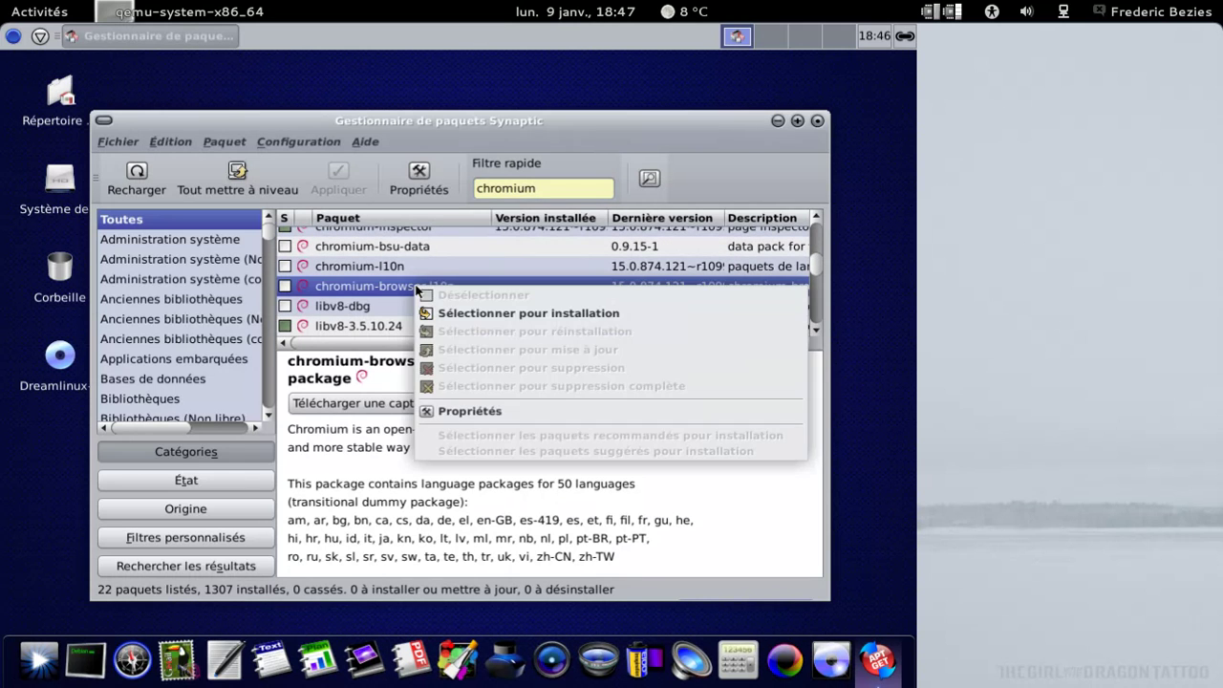
{"action": "left_click", "coordinate": [460, 314]}
{"action": "left_click", "coordinate": [519, 481]}
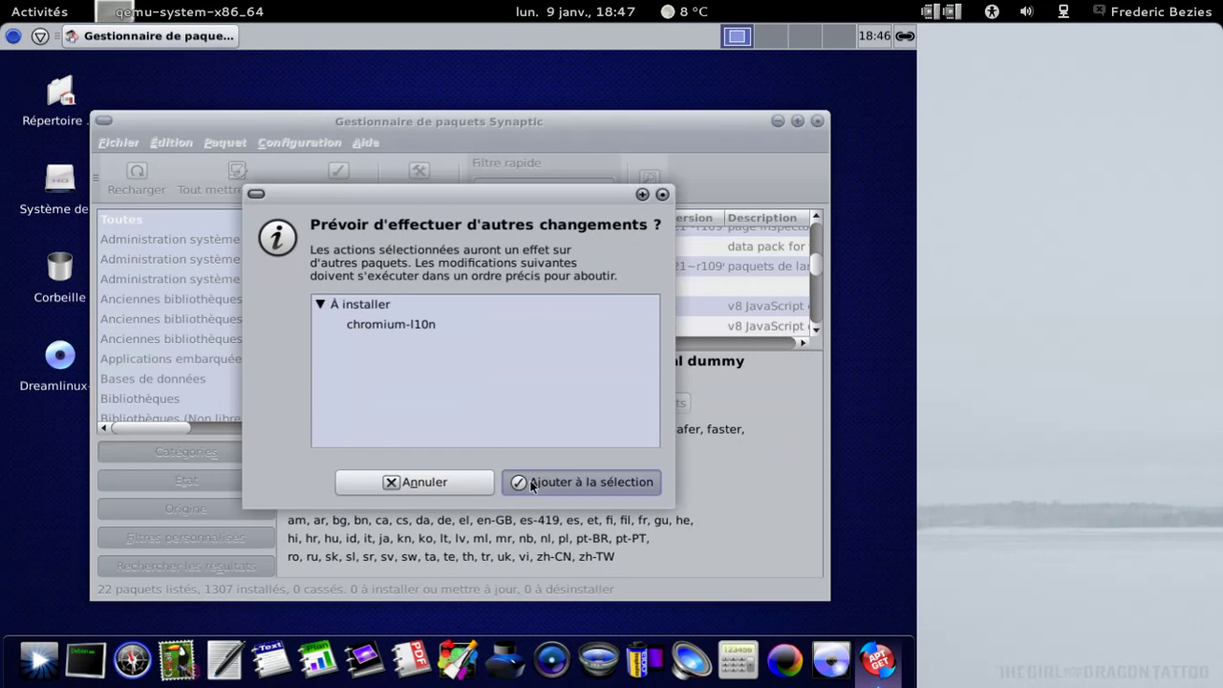
Apply the marked package installations and close Synaptic once they are done
{"action": "left_click", "coordinate": [339, 177]}
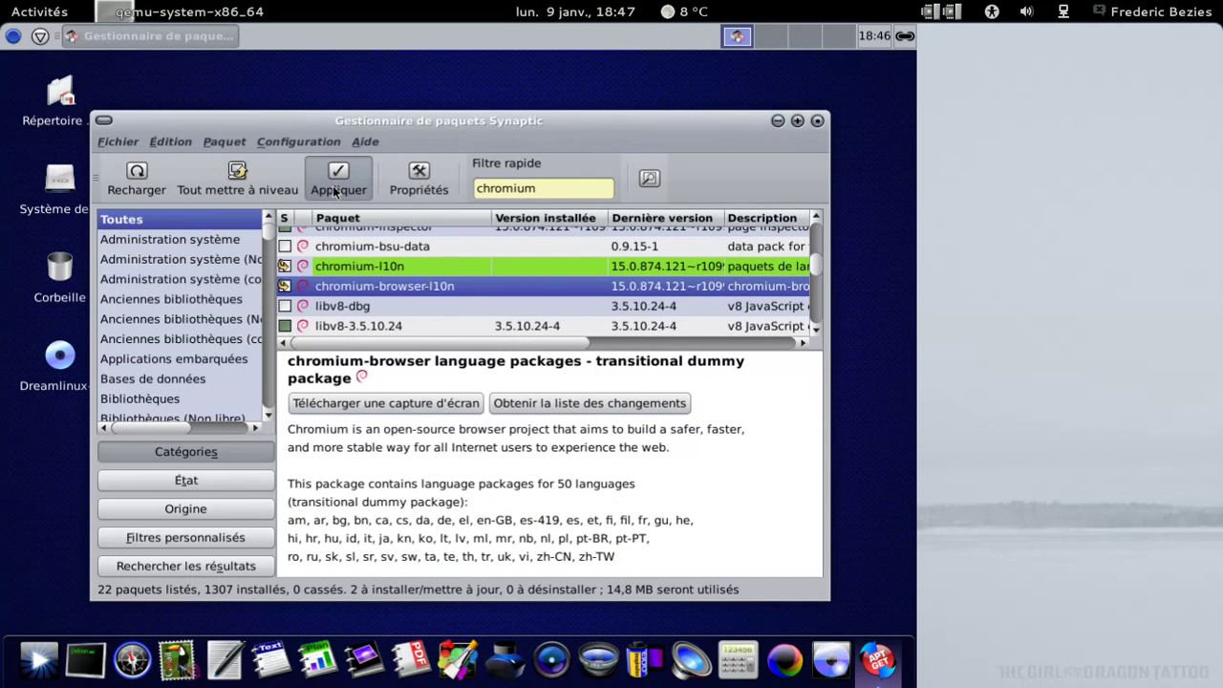
{"action": "left_click", "coordinate": [714, 528]}
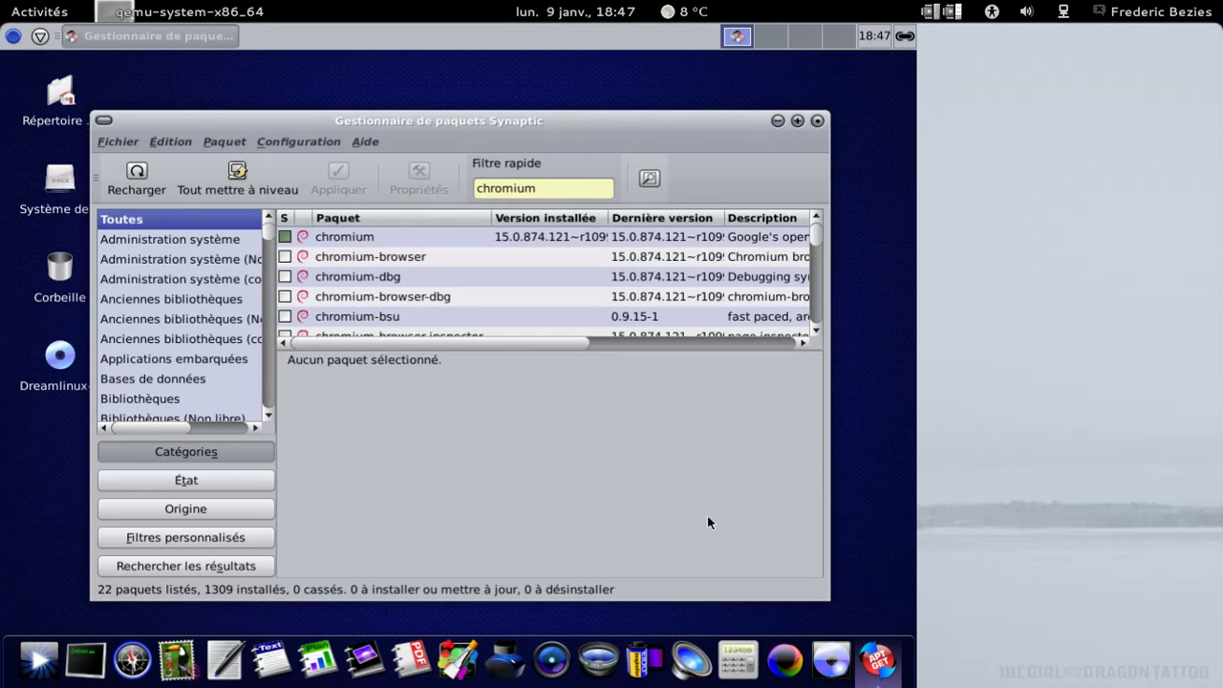
{"action": "left_click", "coordinate": [817, 121]}
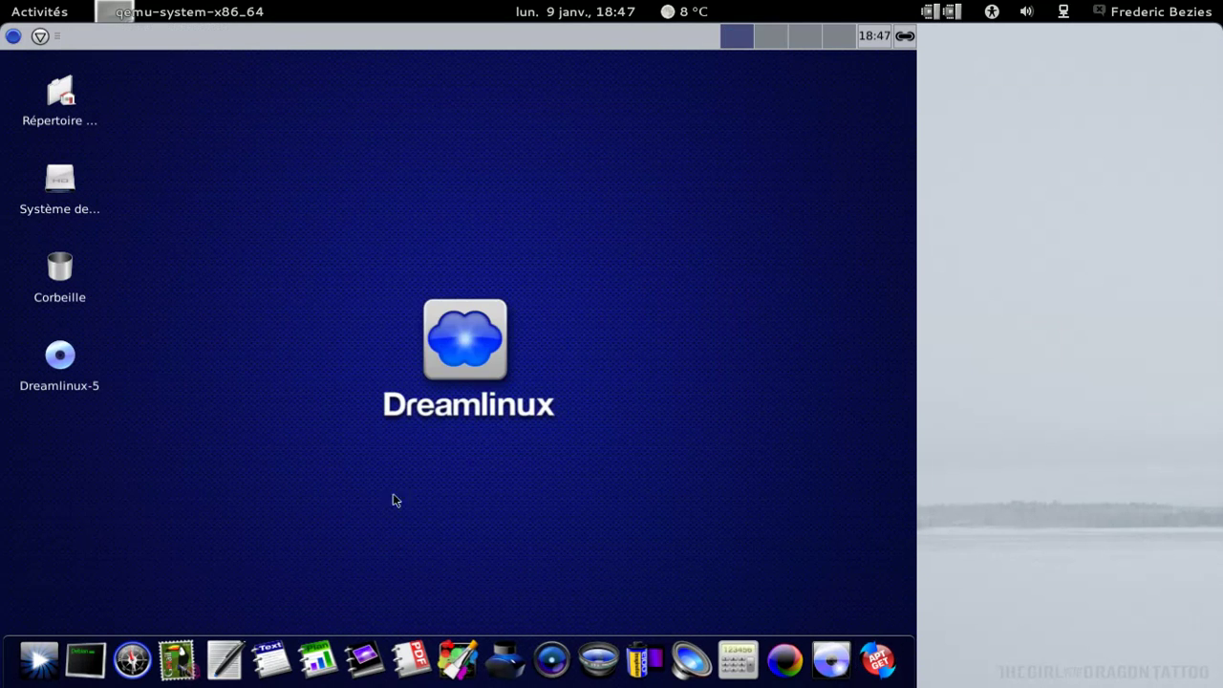
Relaunch Chromium and set it as the default browser
{"action": "left_click", "coordinate": [150, 658]}
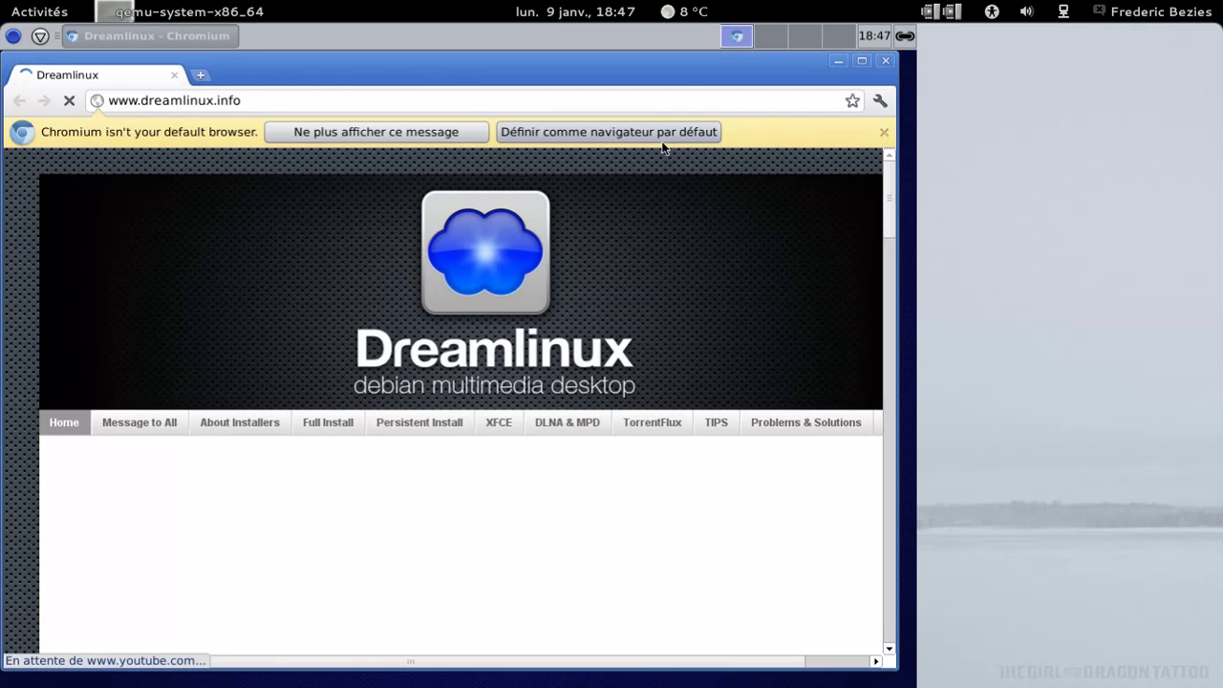
{"action": "left_click", "coordinate": [664, 140]}
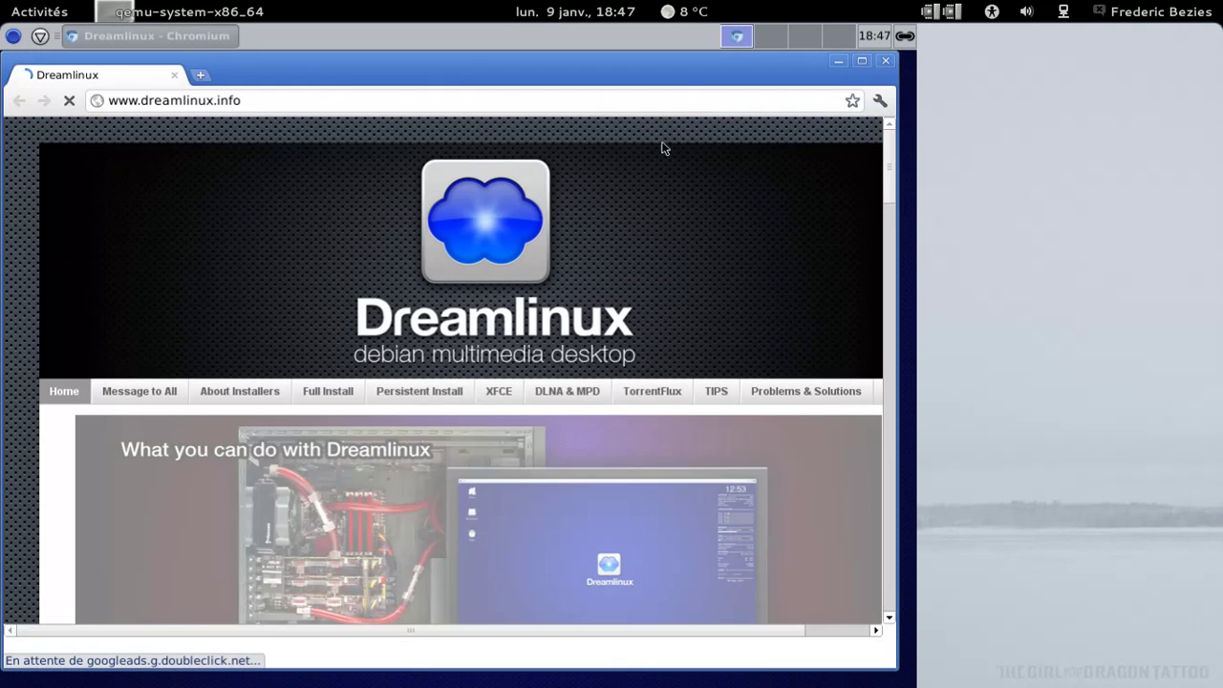
Check the language of Chromium's menu and About window, dismiss the page translation offer and close the browser
{"action": "left_click", "coordinate": [880, 100]}
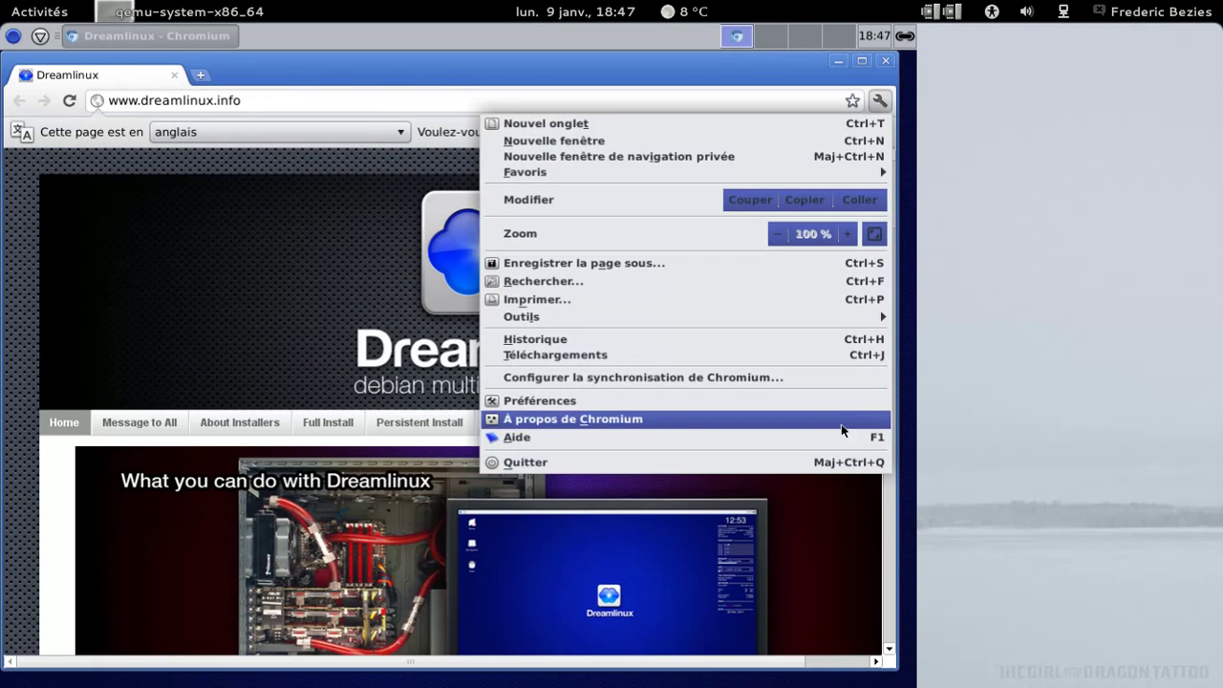
{"action": "left_click", "coordinate": [838, 419]}
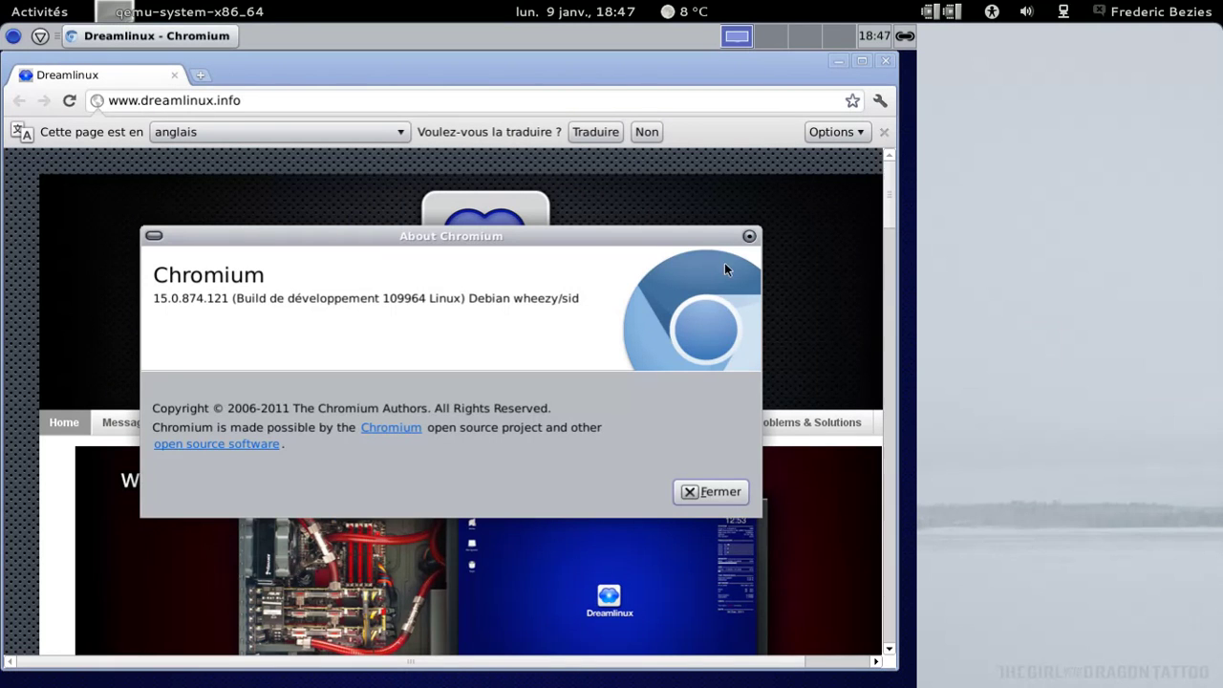
{"action": "left_click", "coordinate": [749, 236]}
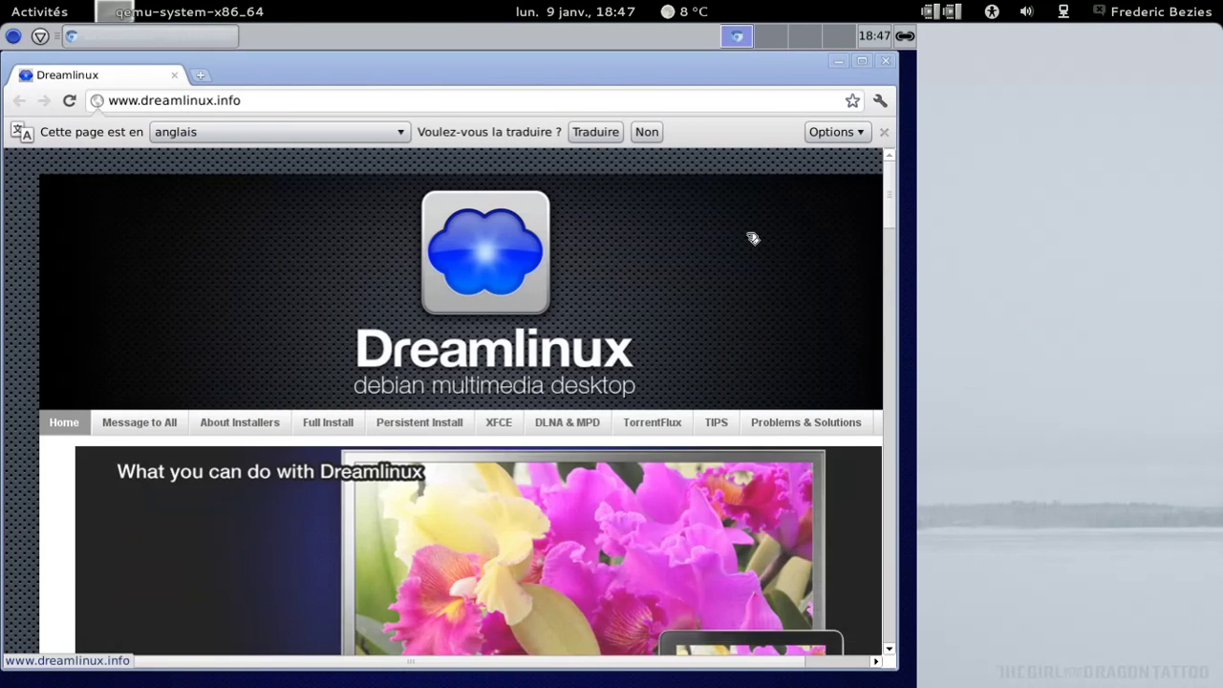
{"action": "left_click", "coordinate": [884, 132]}
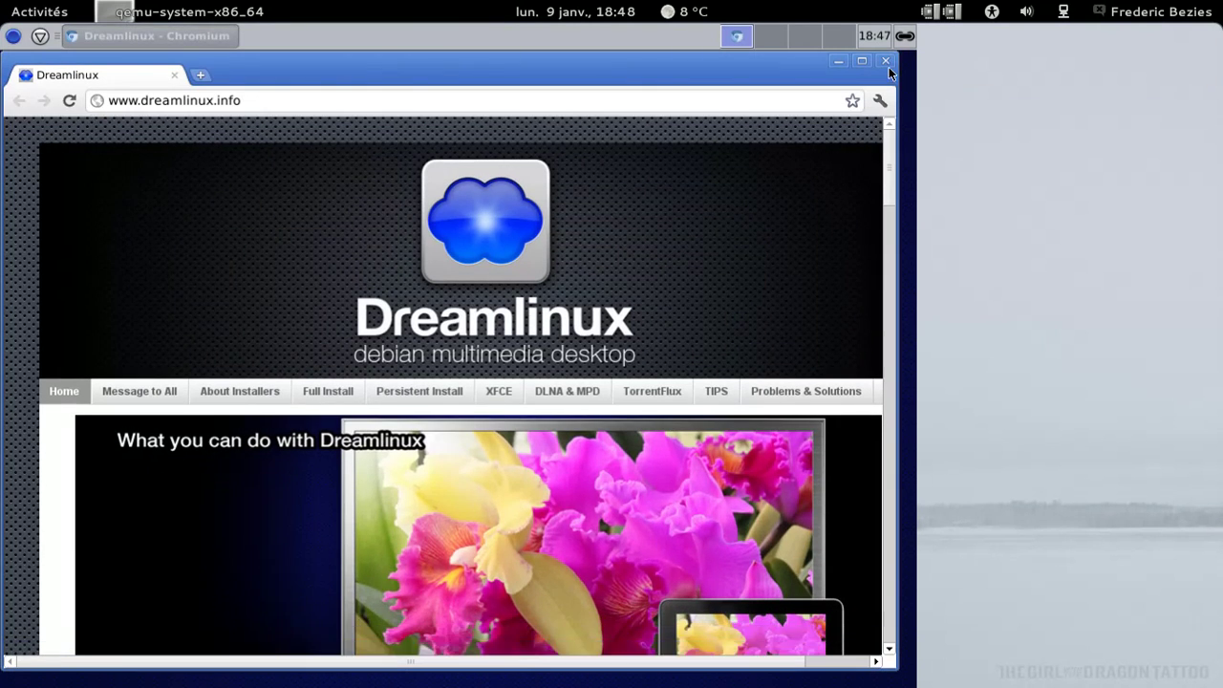
{"action": "left_click", "coordinate": [886, 62]}
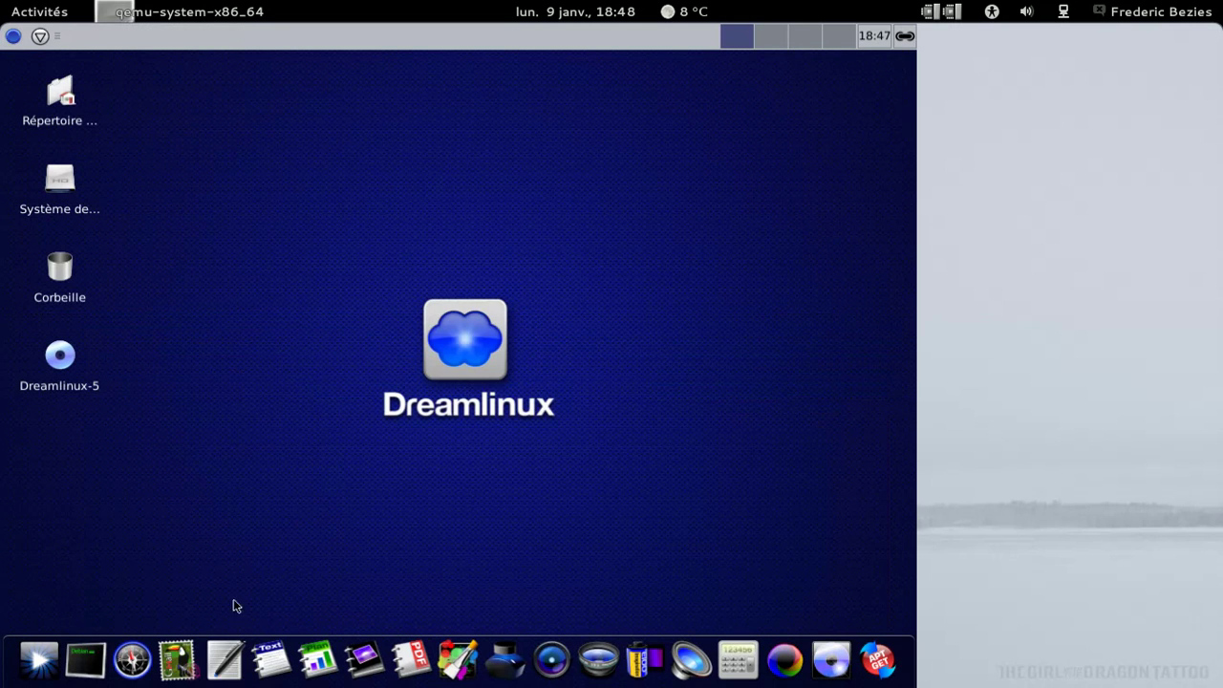
Launch TextMaker with the default document and template folders, postponing registration and dismissing the tip of the day and home address form
{"action": "left_click", "coordinate": [264, 658]}
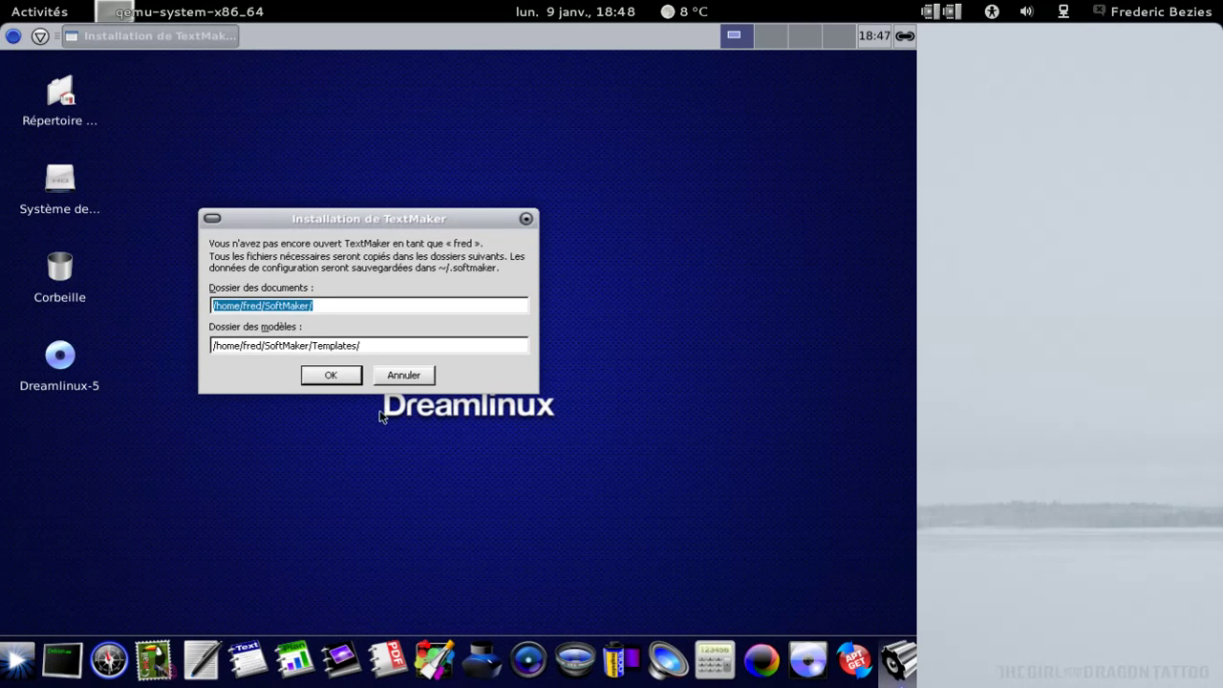
{"action": "left_click", "coordinate": [350, 379]}
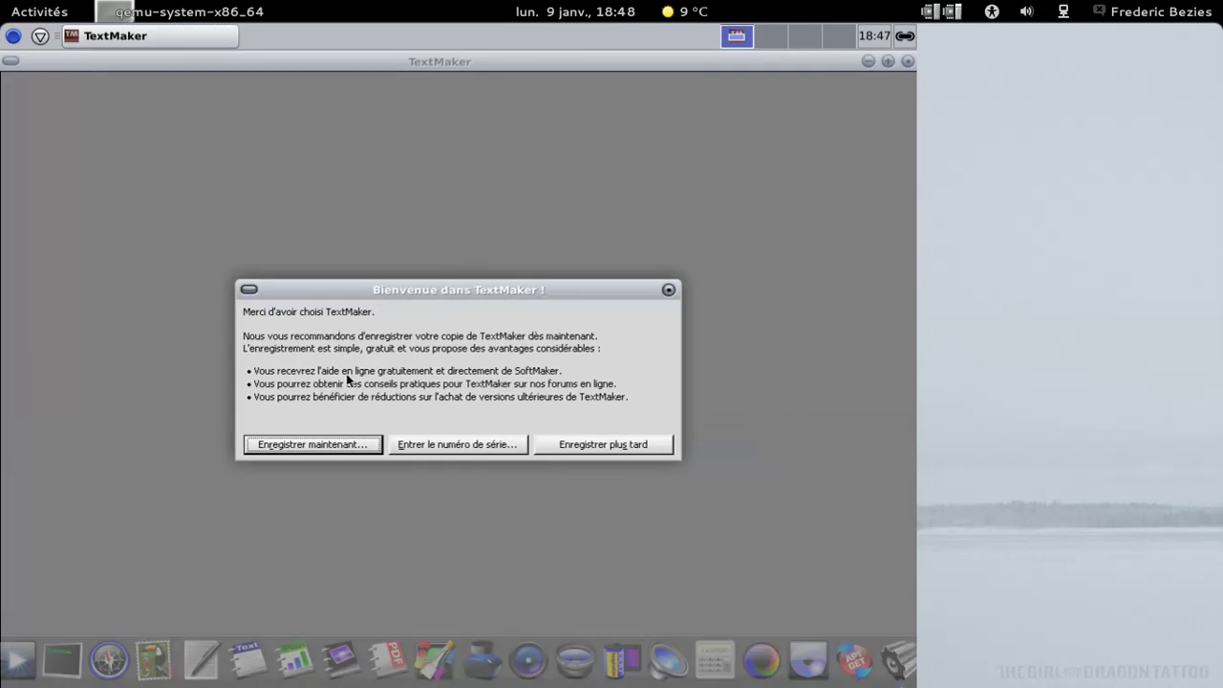
{"action": "left_click", "coordinate": [621, 446]}
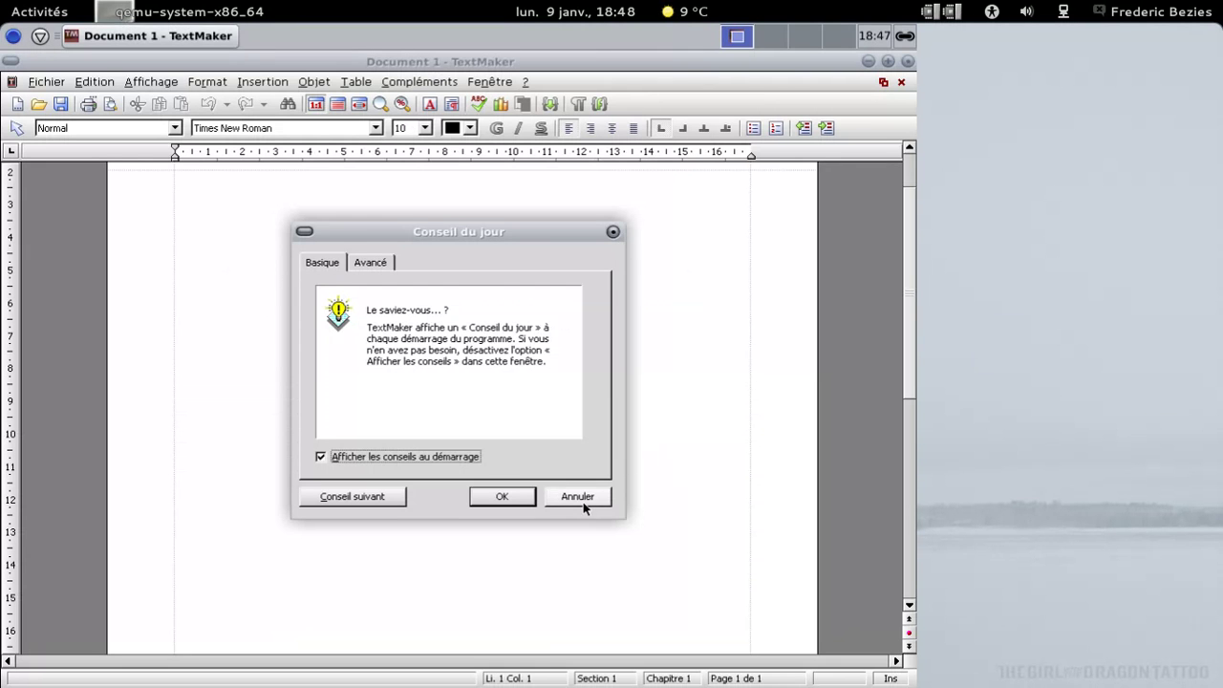
{"action": "left_click", "coordinate": [581, 503]}
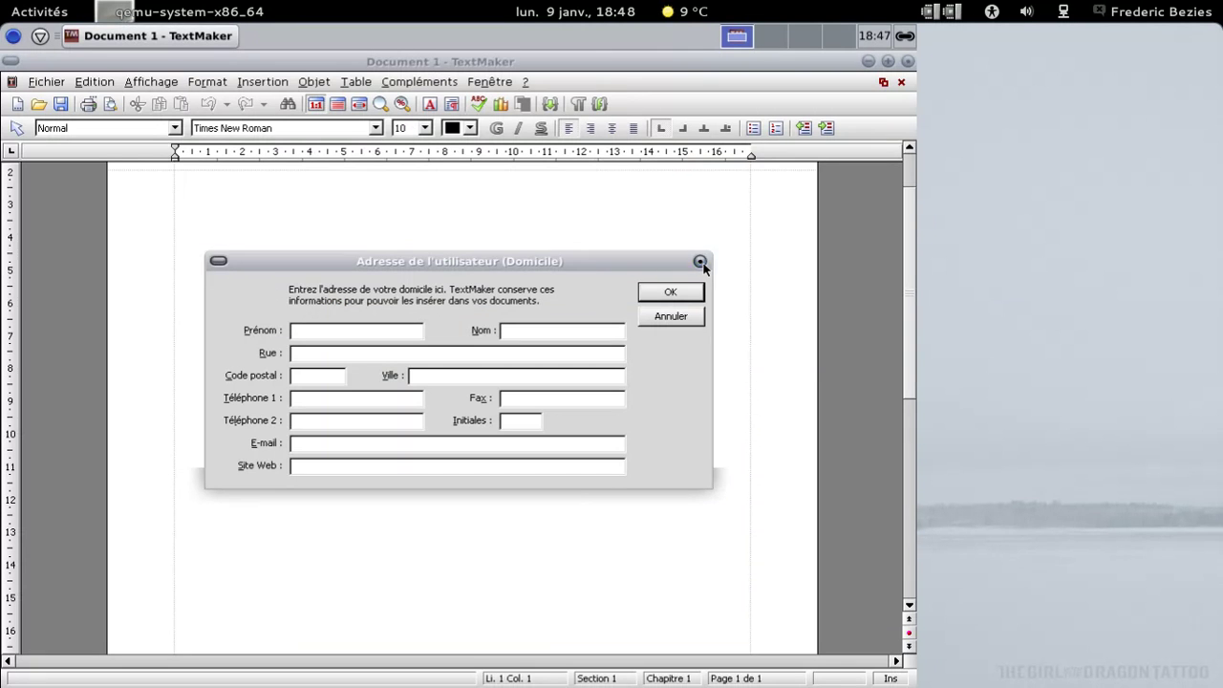
{"action": "left_click", "coordinate": [701, 262]}
{"action": "left_click", "coordinate": [696, 249]}
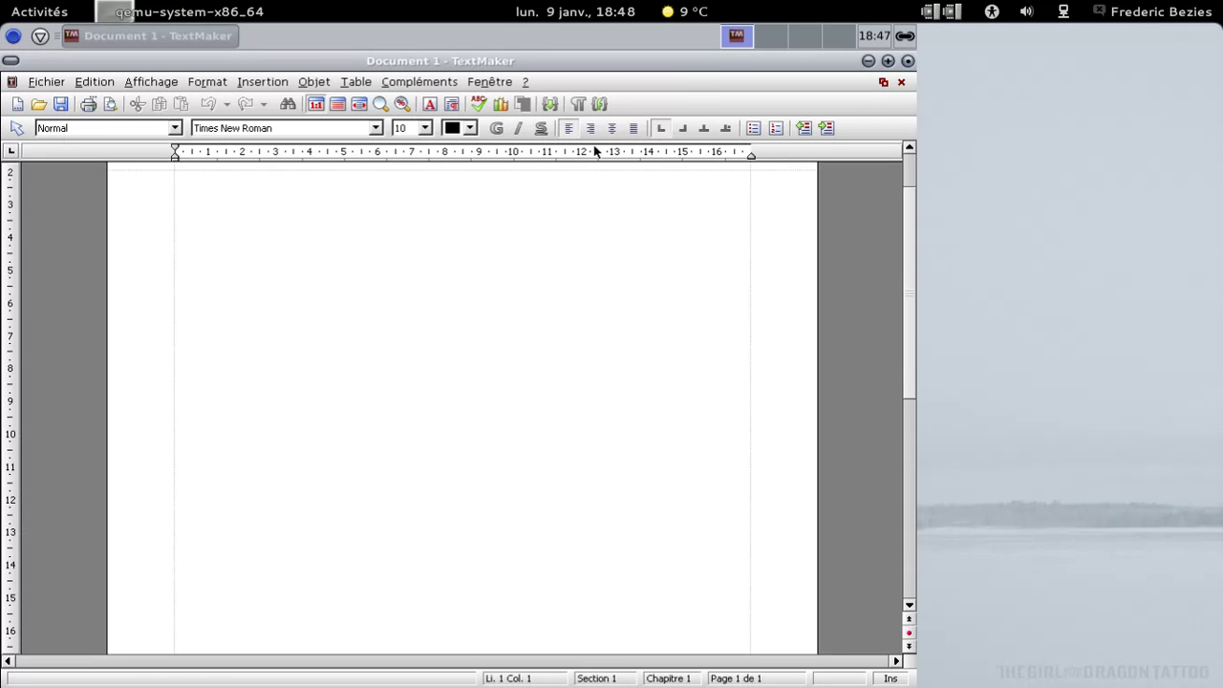
Check TextMaker's version in its About window and look over the help options, closing the program when done
{"action": "left_click", "coordinate": [525, 82]}
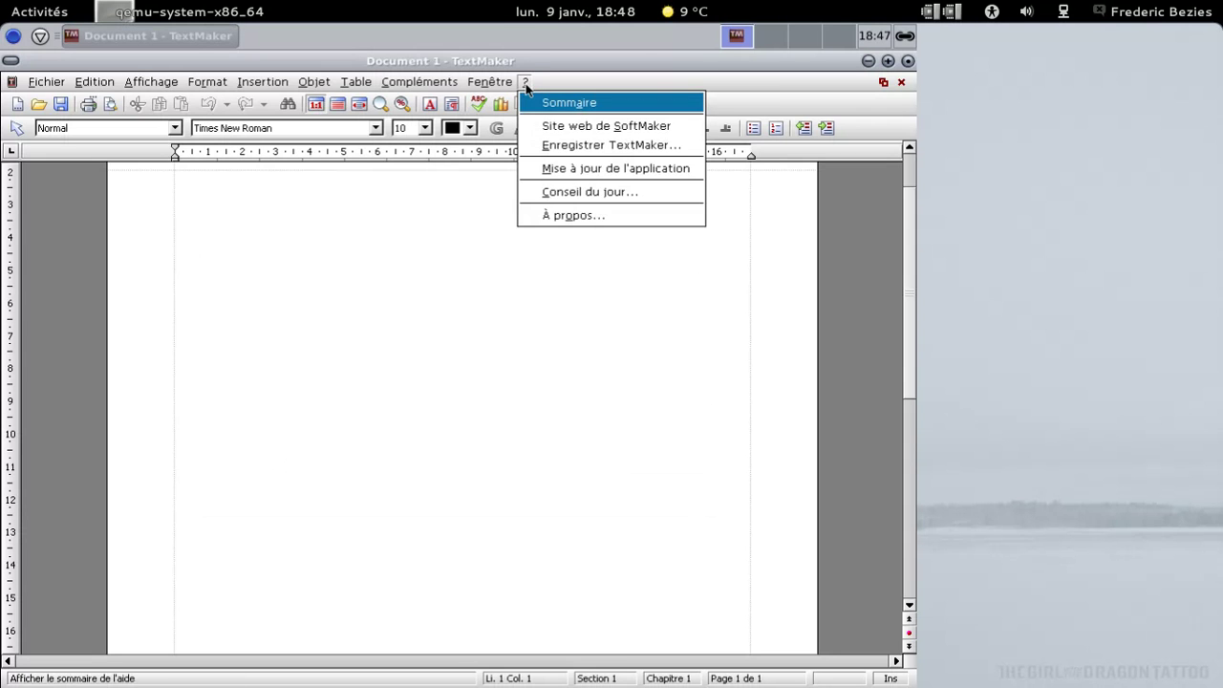
{"action": "left_click", "coordinate": [562, 218]}
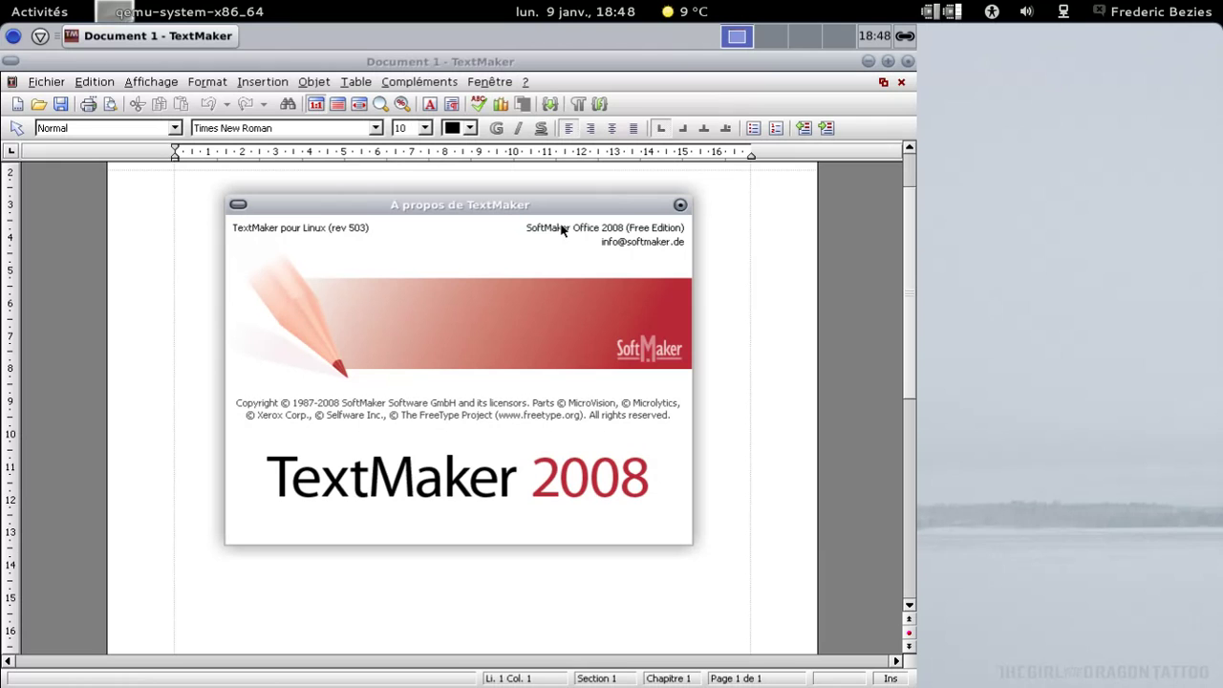
{"action": "left_click", "coordinate": [677, 205]}
{"action": "left_click", "coordinate": [524, 82]}
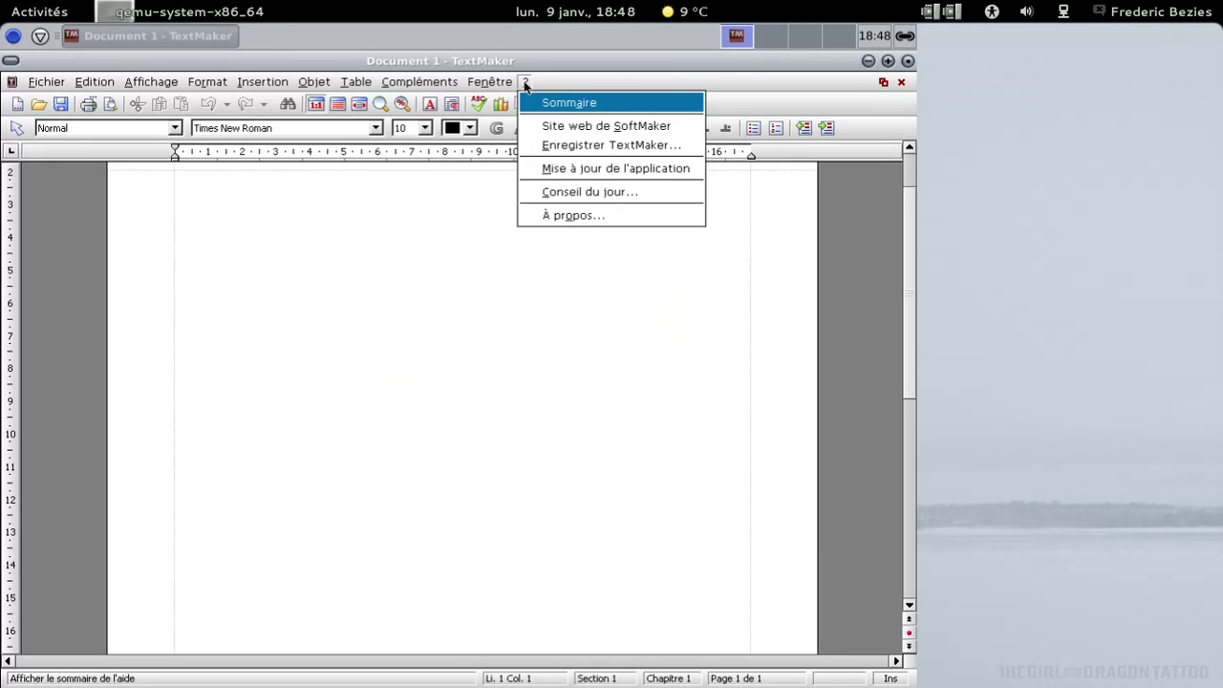
{"action": "key", "text": "Escape"}
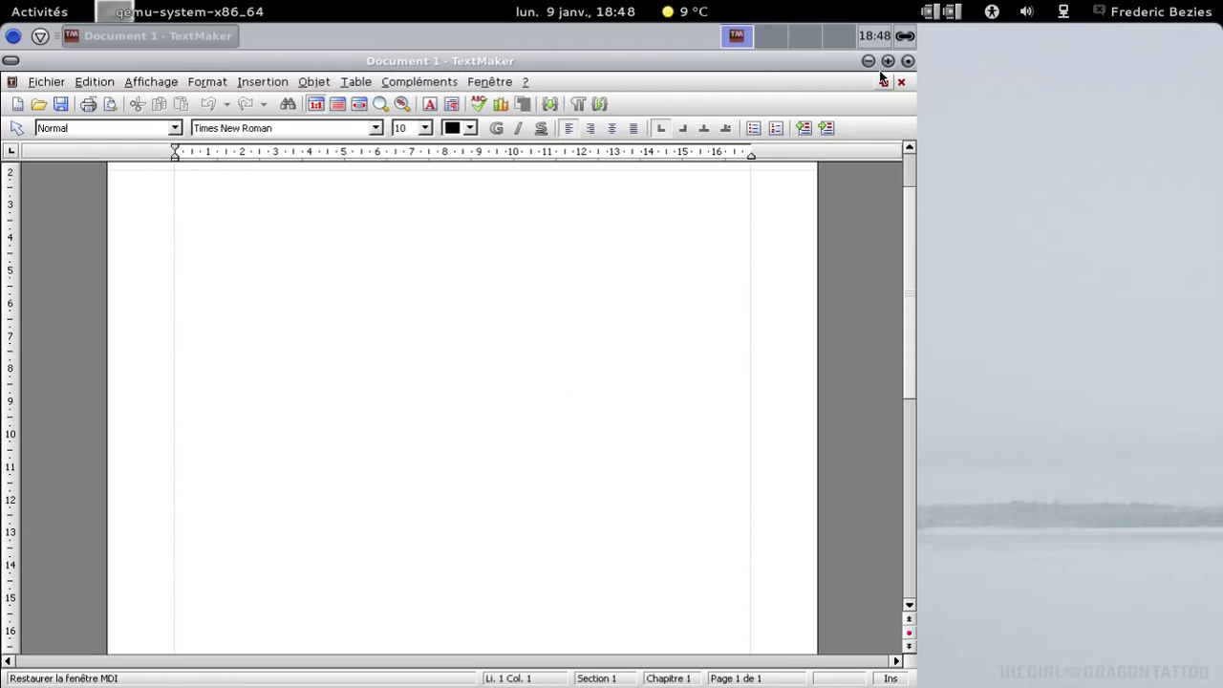
{"action": "left_click", "coordinate": [908, 61]}
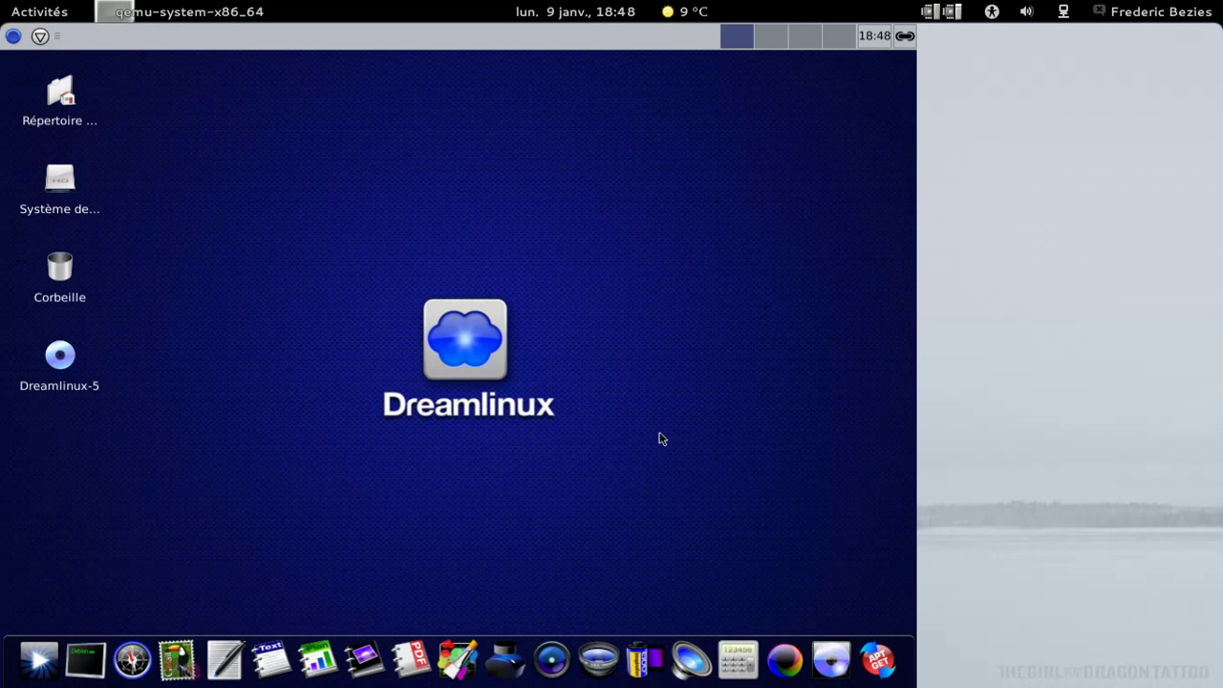
Open PlanMaker for a quick look, postponing registration and dismissing the tip of the day, and close it
{"action": "left_click", "coordinate": [322, 658]}
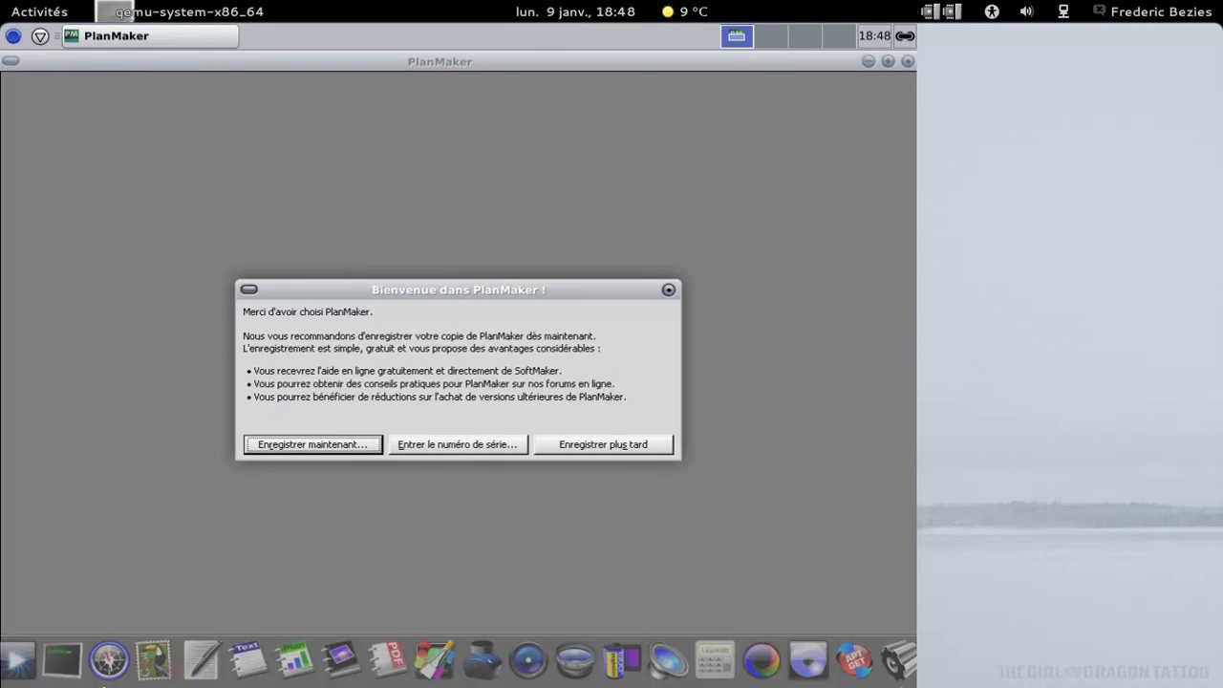
{"action": "left_click", "coordinate": [586, 437]}
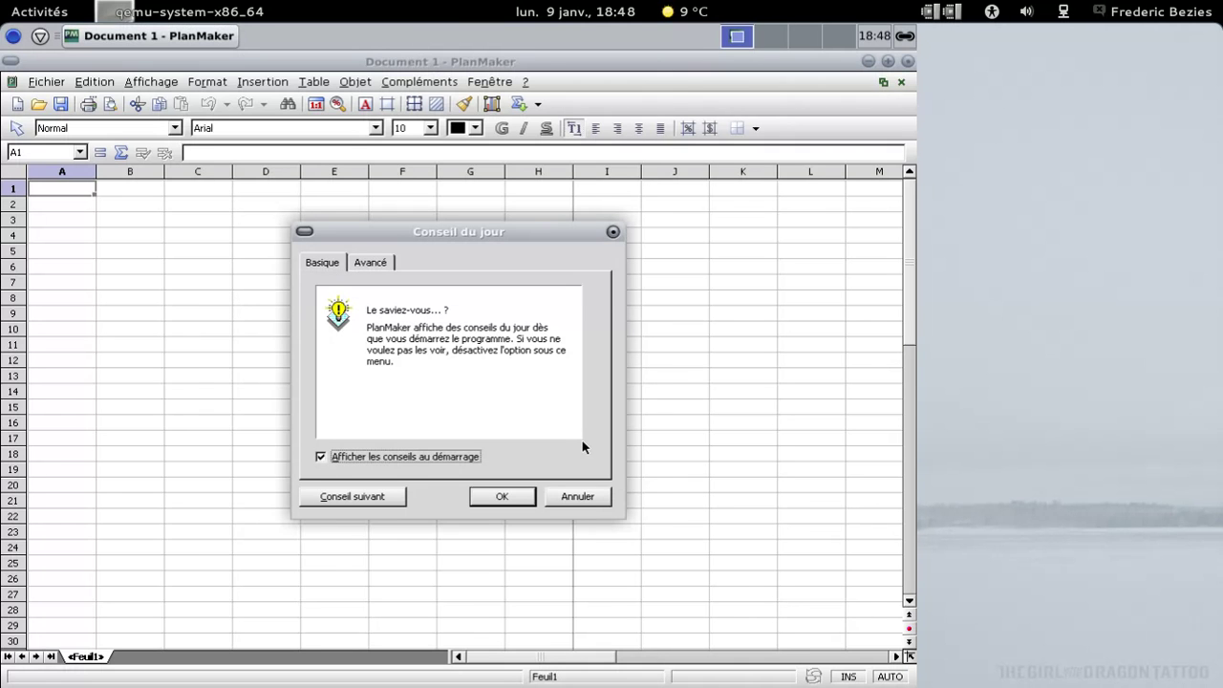
{"action": "left_click", "coordinate": [613, 231]}
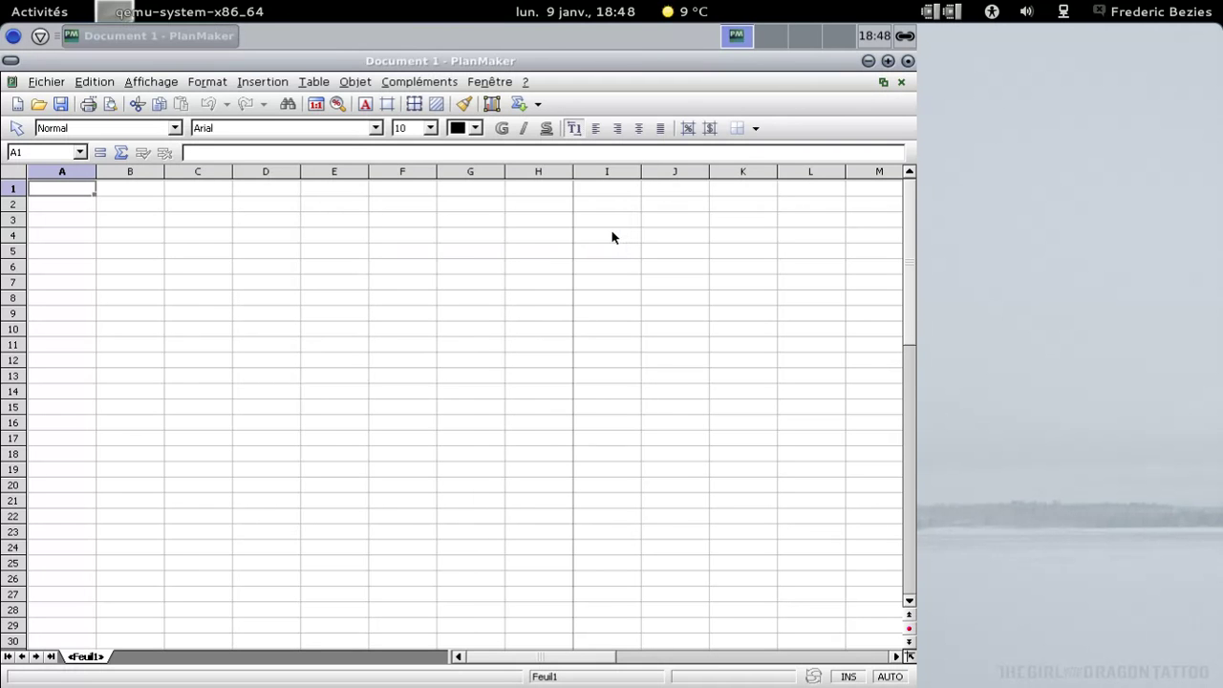
{"action": "left_click", "coordinate": [908, 60]}
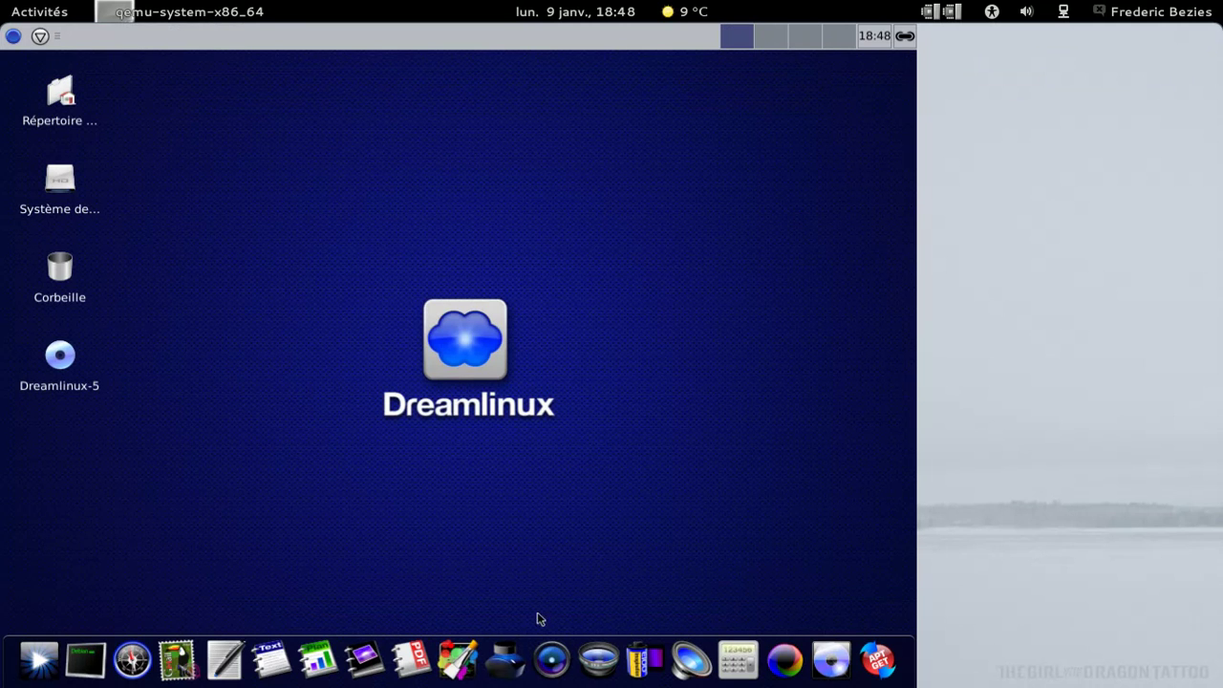
Launch Foxit Reader and check its version in the About window
{"action": "left_click", "coordinate": [409, 661]}
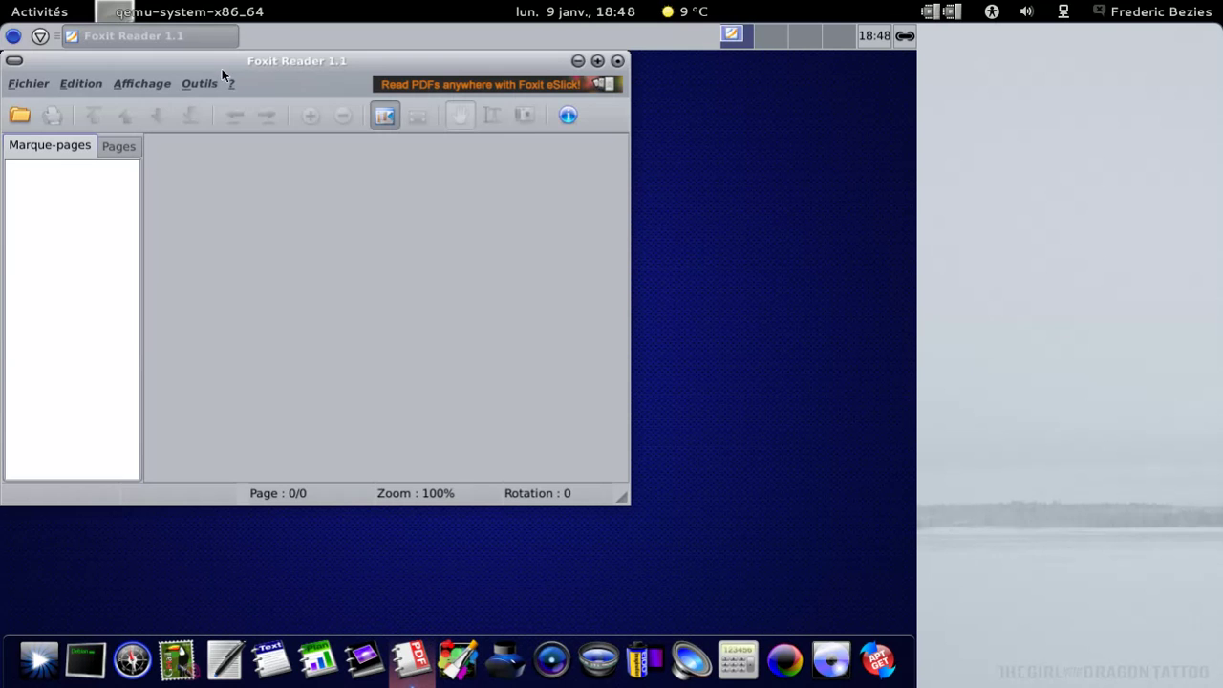
{"action": "left_click", "coordinate": [230, 84]}
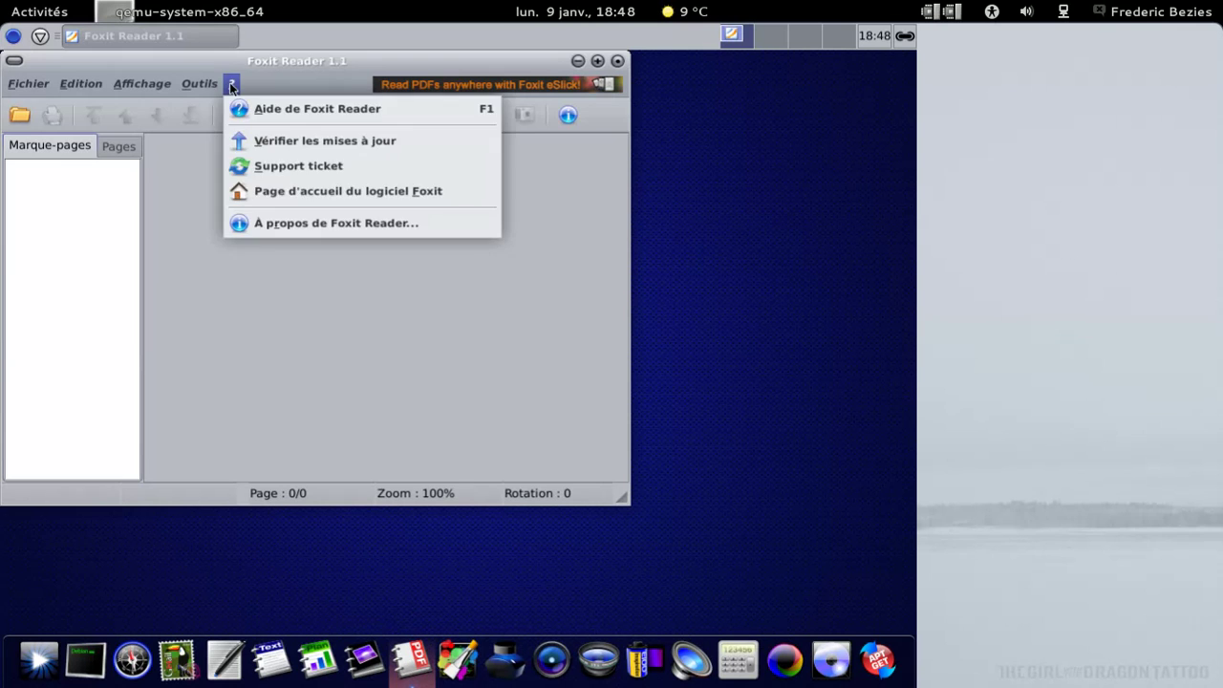
{"action": "left_click", "coordinate": [278, 225]}
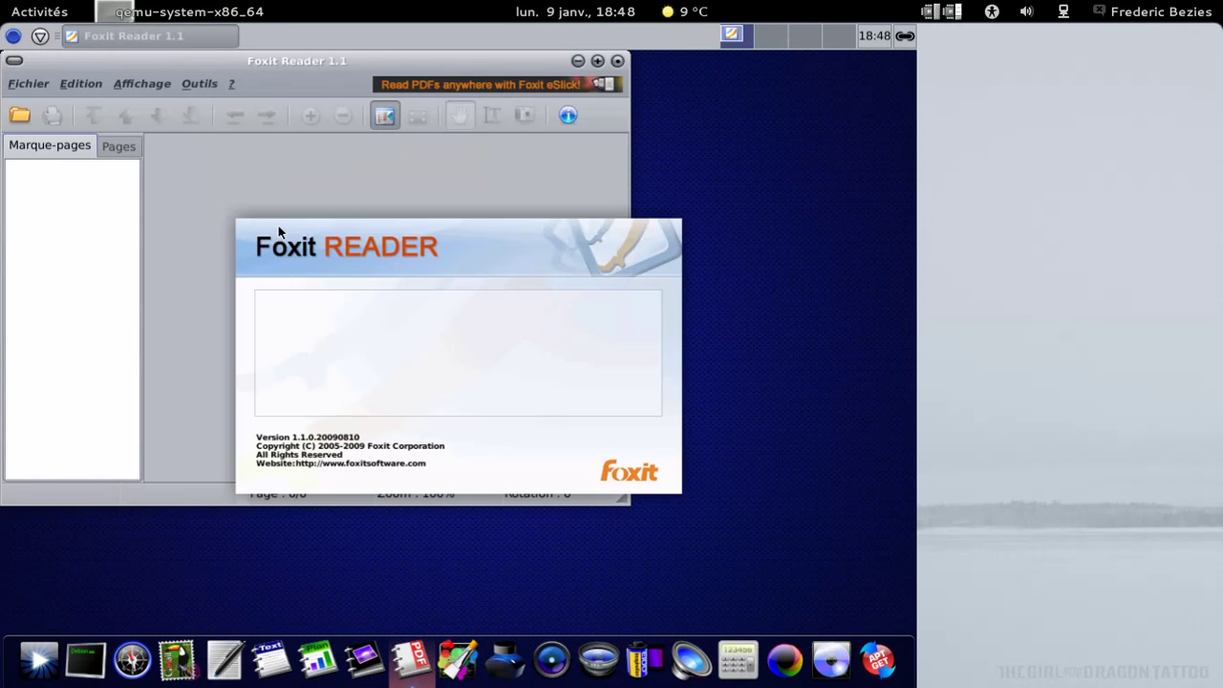
{"action": "left_click", "coordinate": [405, 326]}
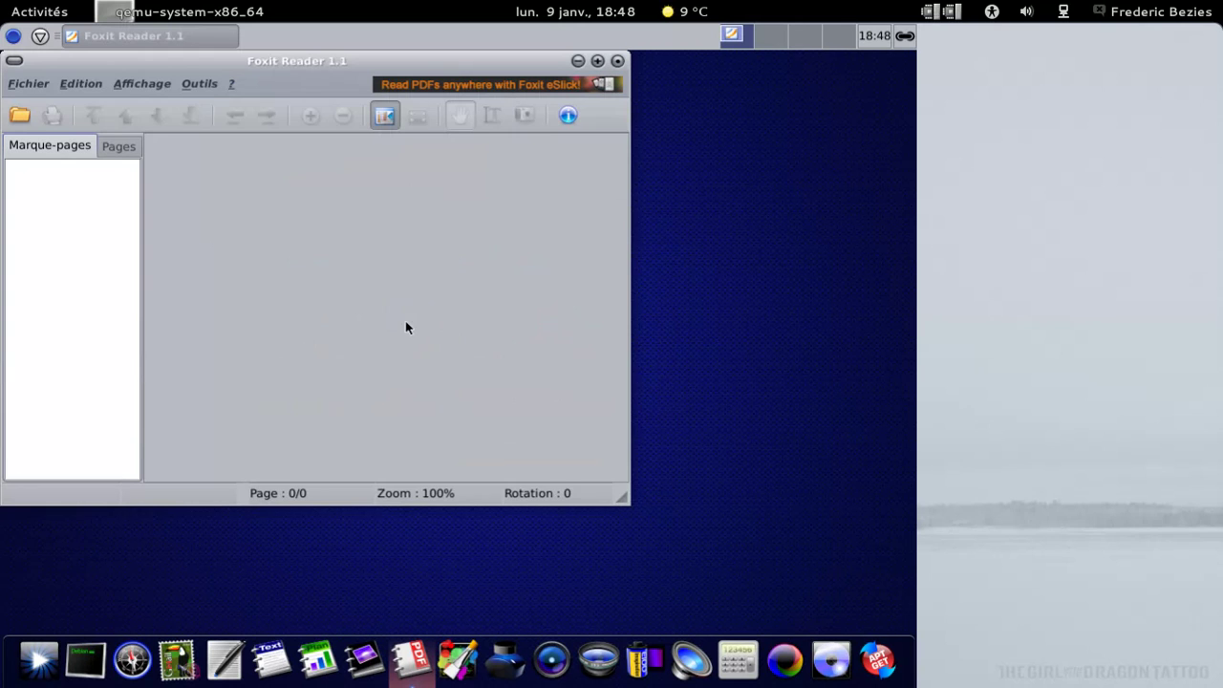
Visit the Foxit software home page from Foxit Reader's help options and go to the site's product downloads page
{"action": "left_click", "coordinate": [232, 84]}
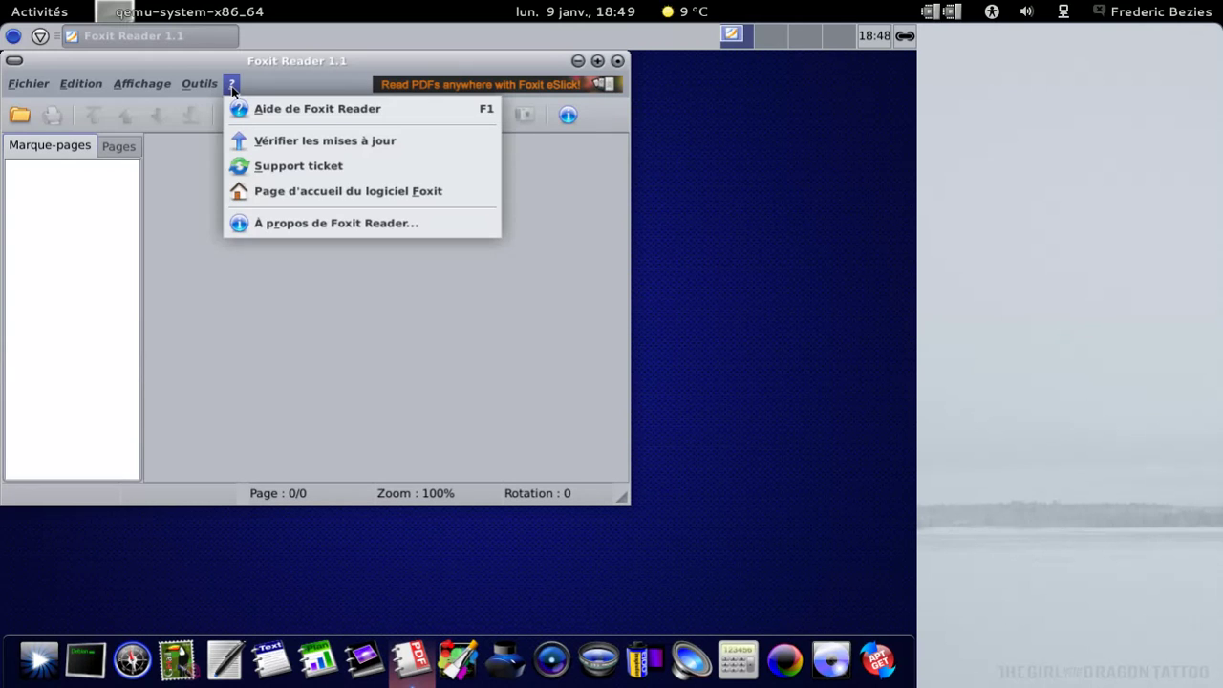
{"action": "left_click", "coordinate": [280, 193]}
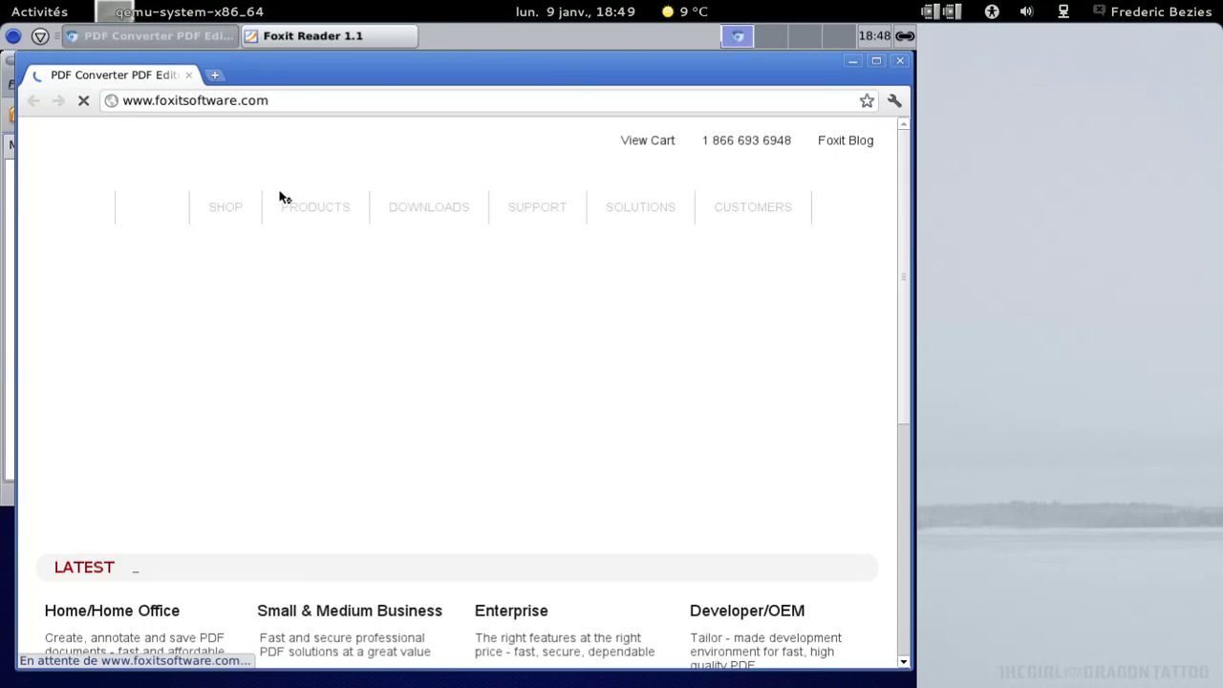
{"action": "mouse_move", "coordinate": [640, 206]}
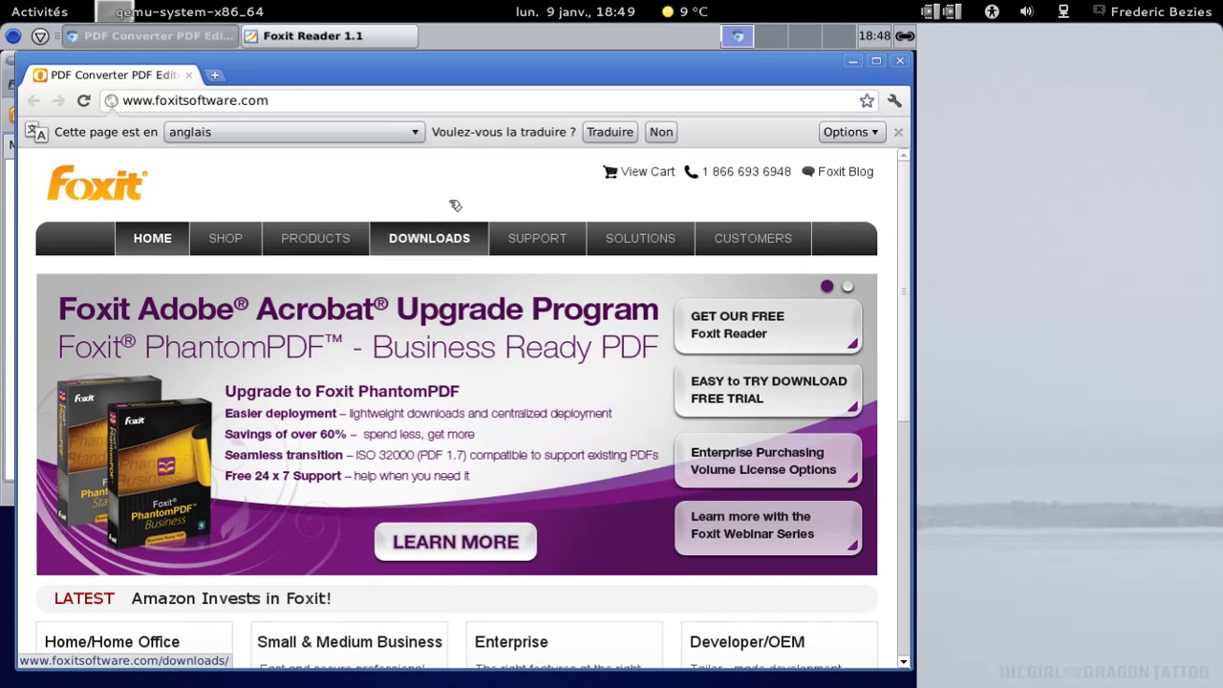
{"action": "left_click", "coordinate": [899, 132]}
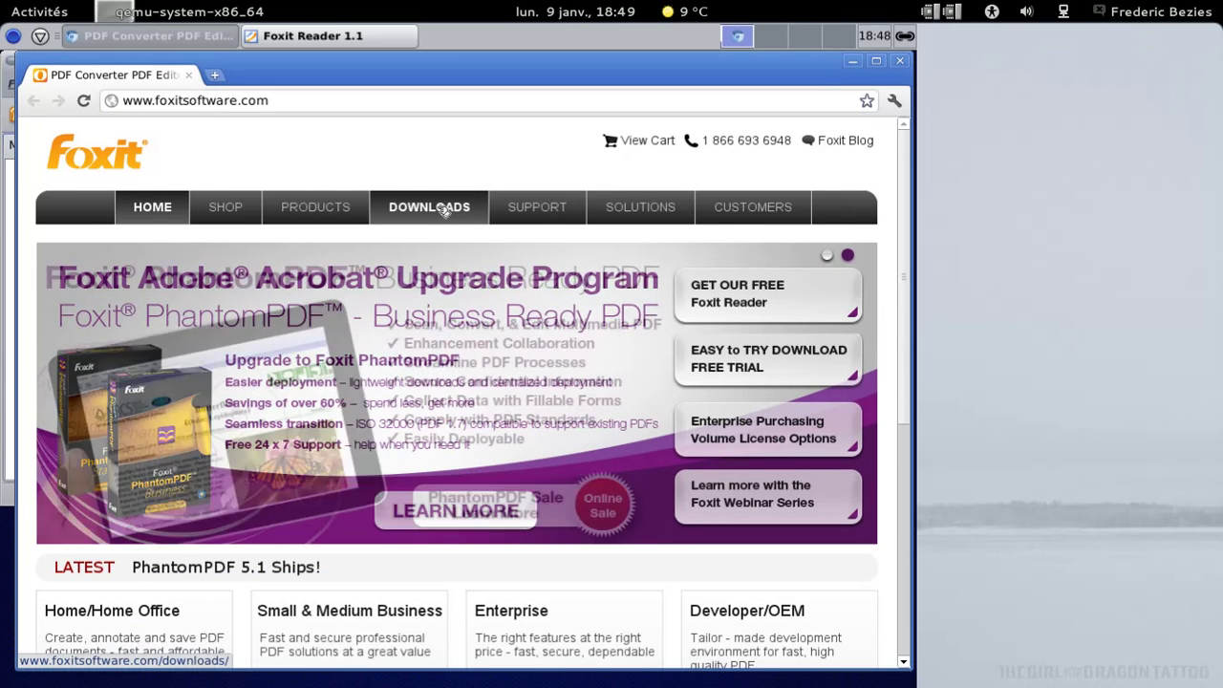
{"action": "left_click", "coordinate": [444, 210]}
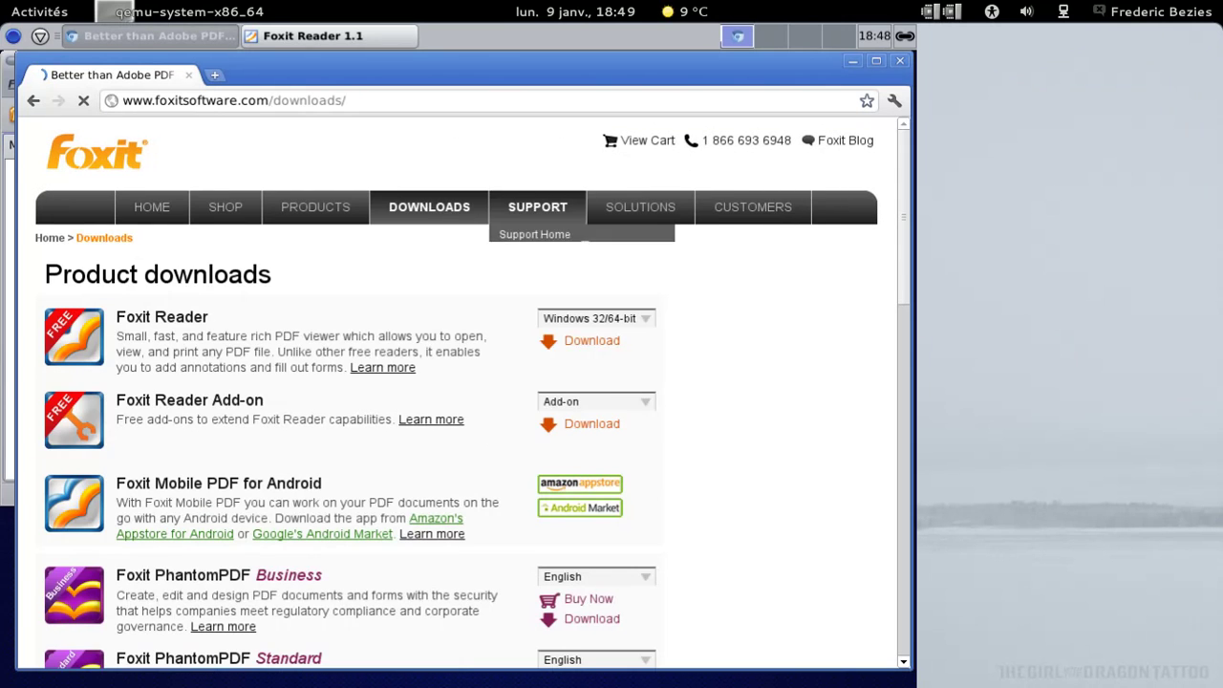
Check the version offered in the Foxit Reader download details for Desktop Linux, closing the browser and Foxit Reader when done
{"action": "scroll", "coordinate": [655, 259], "scroll_direction": "down", "scroll_amount": 3}
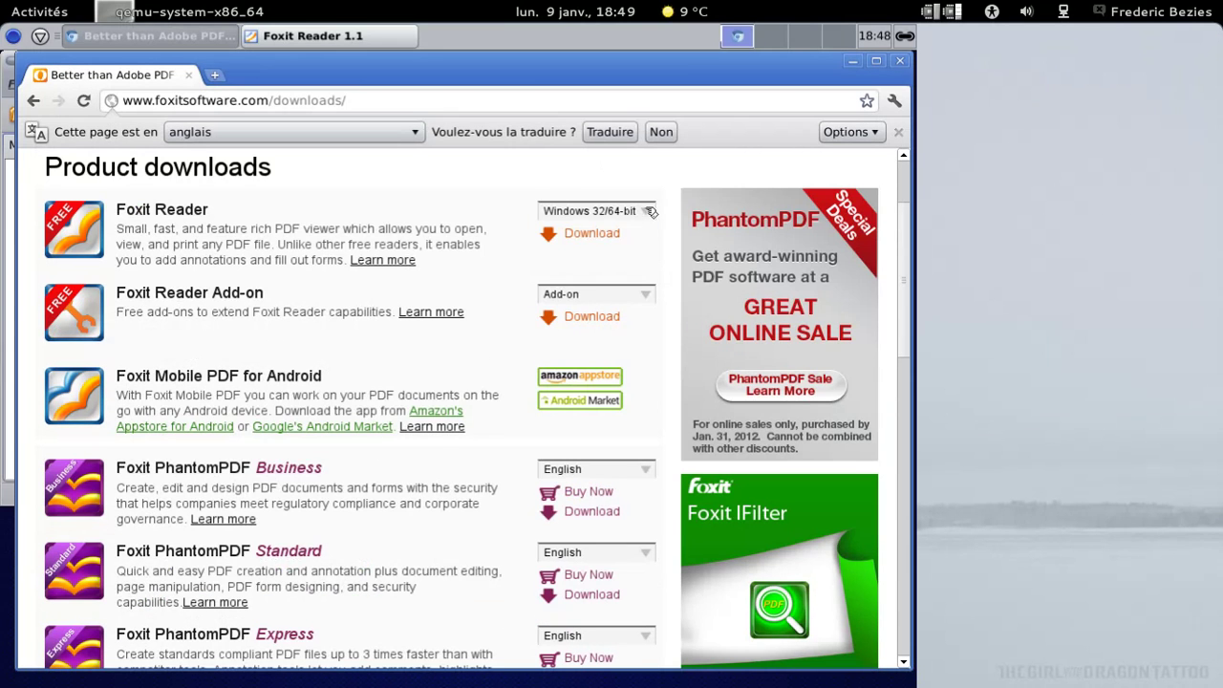
{"action": "left_click", "coordinate": [650, 212]}
{"action": "left_click", "coordinate": [619, 255]}
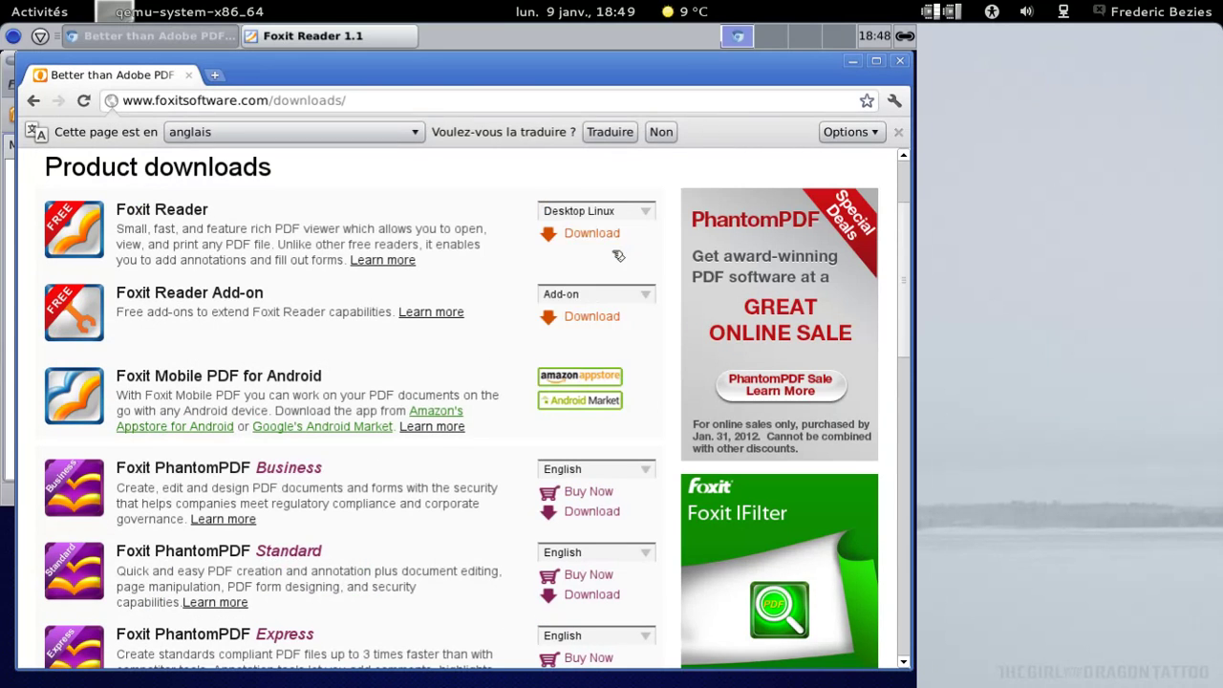
{"action": "left_click", "coordinate": [592, 234]}
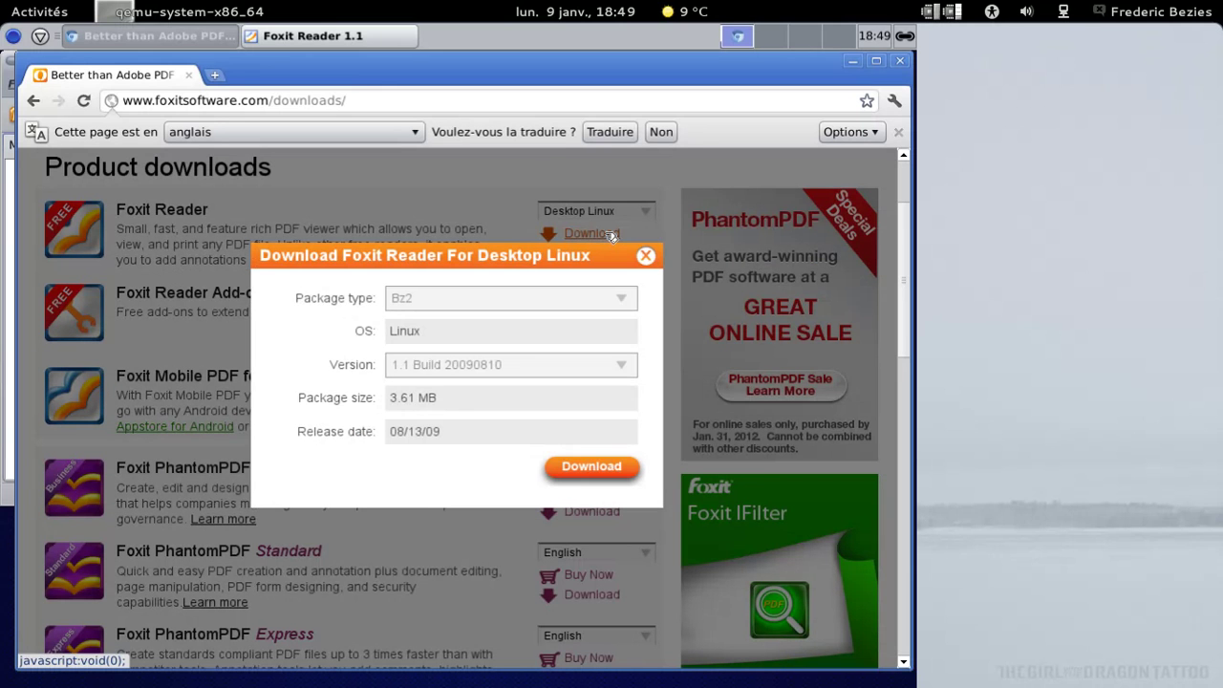
{"action": "left_click", "coordinate": [624, 363]}
{"action": "left_click", "coordinate": [624, 363]}
{"action": "left_click", "coordinate": [647, 256]}
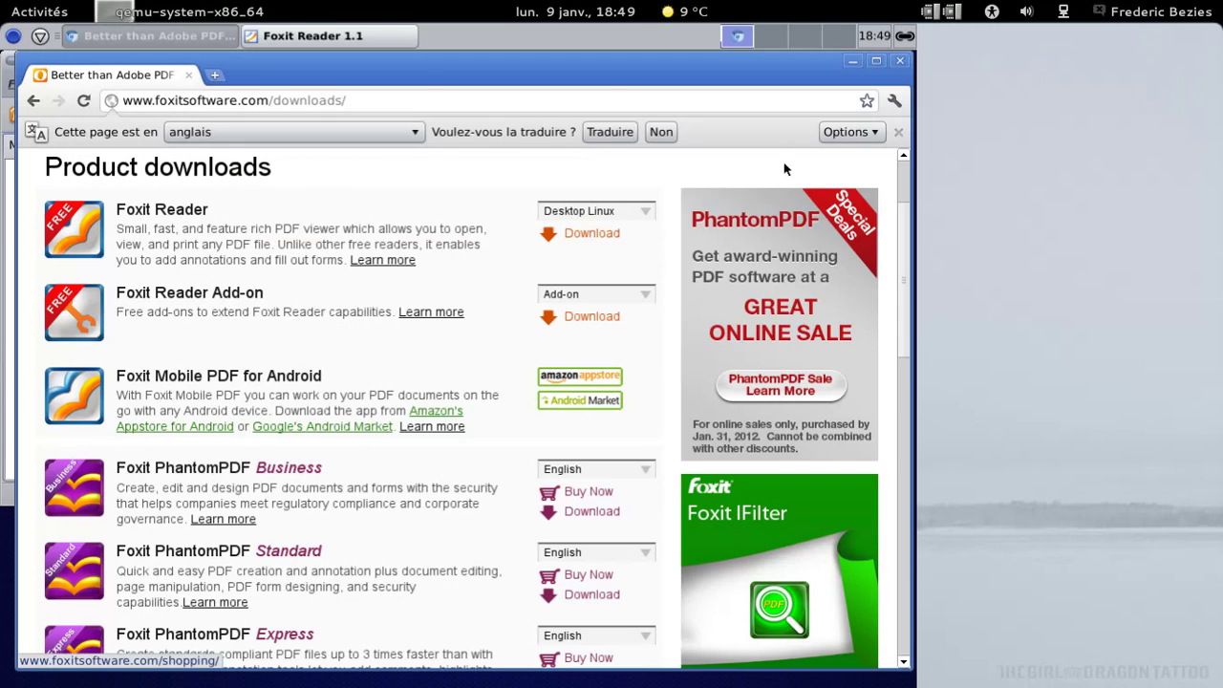
{"action": "left_click", "coordinate": [899, 61]}
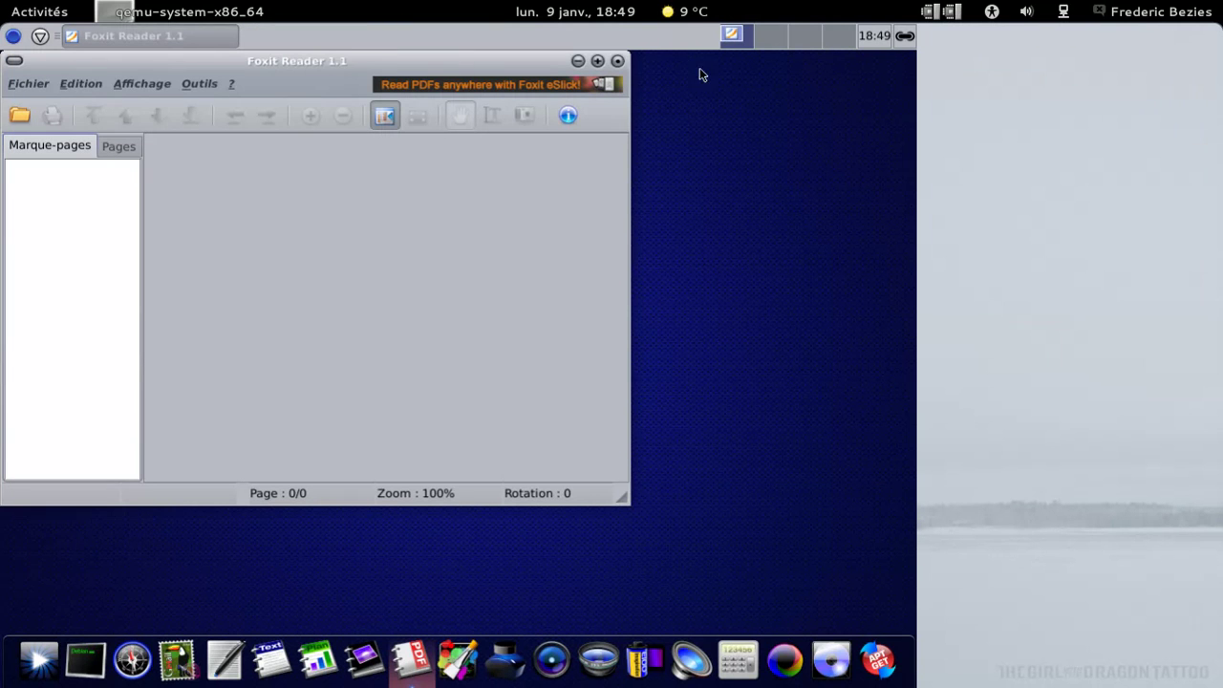
{"action": "left_click", "coordinate": [617, 62]}
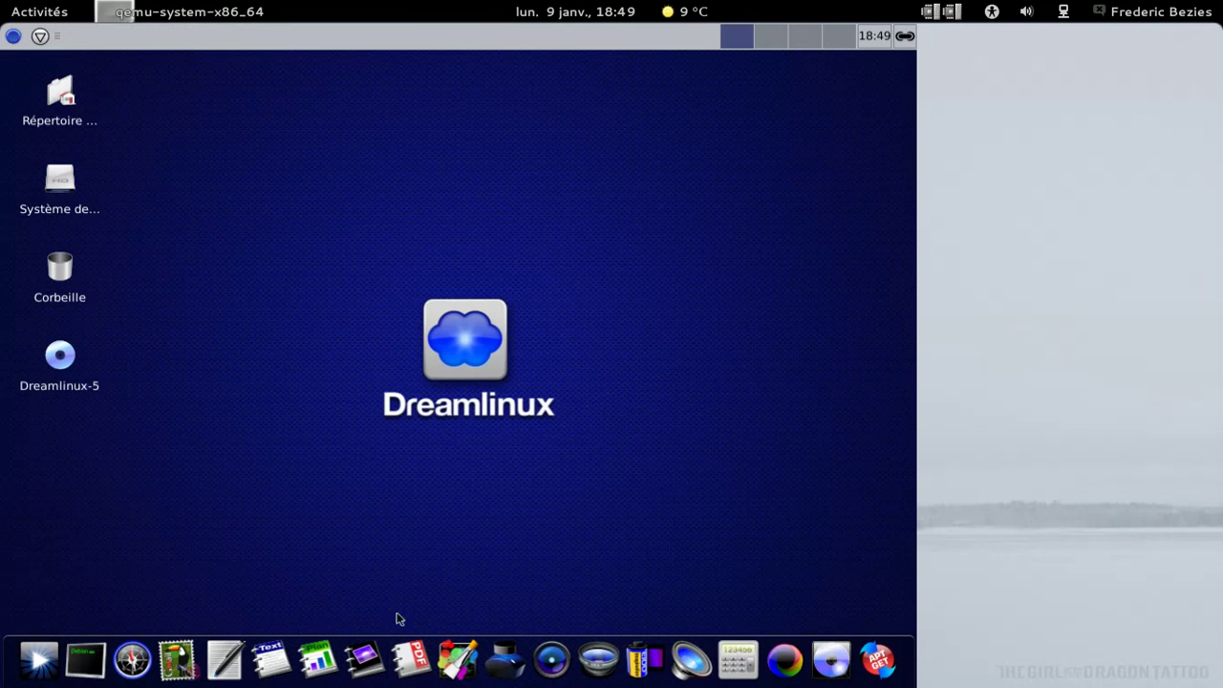
Launch GIMP, view its About window and quit the program
{"action": "left_click", "coordinate": [458, 661]}
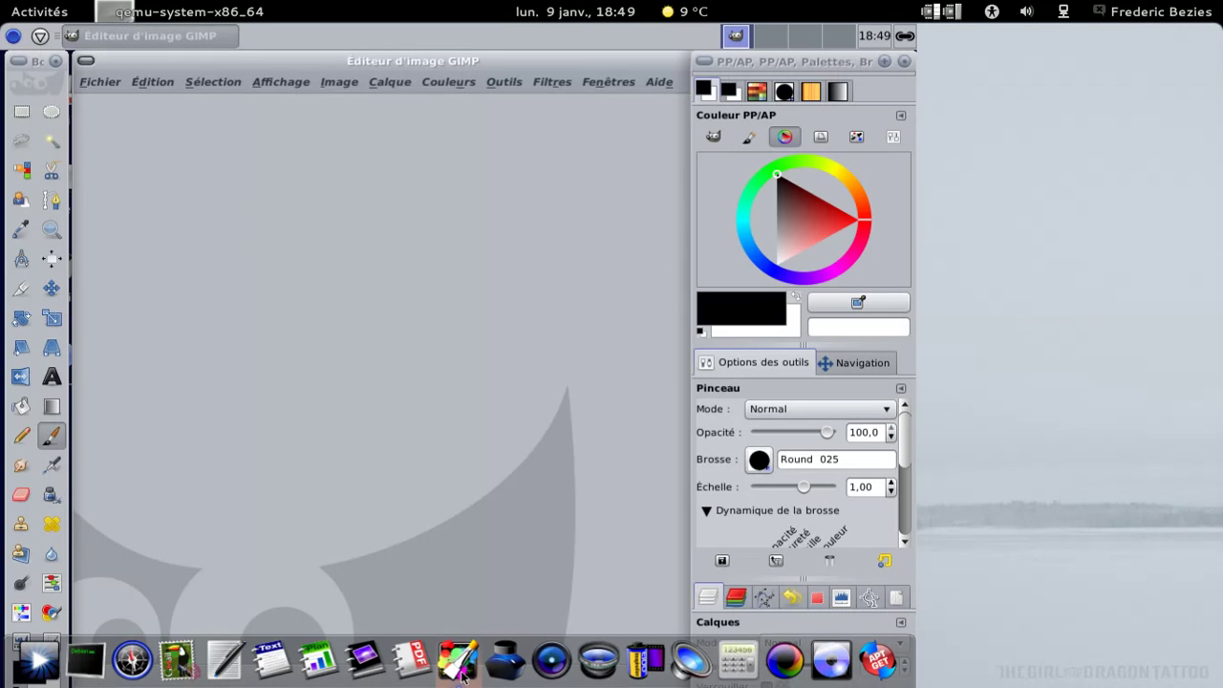
{"action": "left_click", "coordinate": [658, 82]}
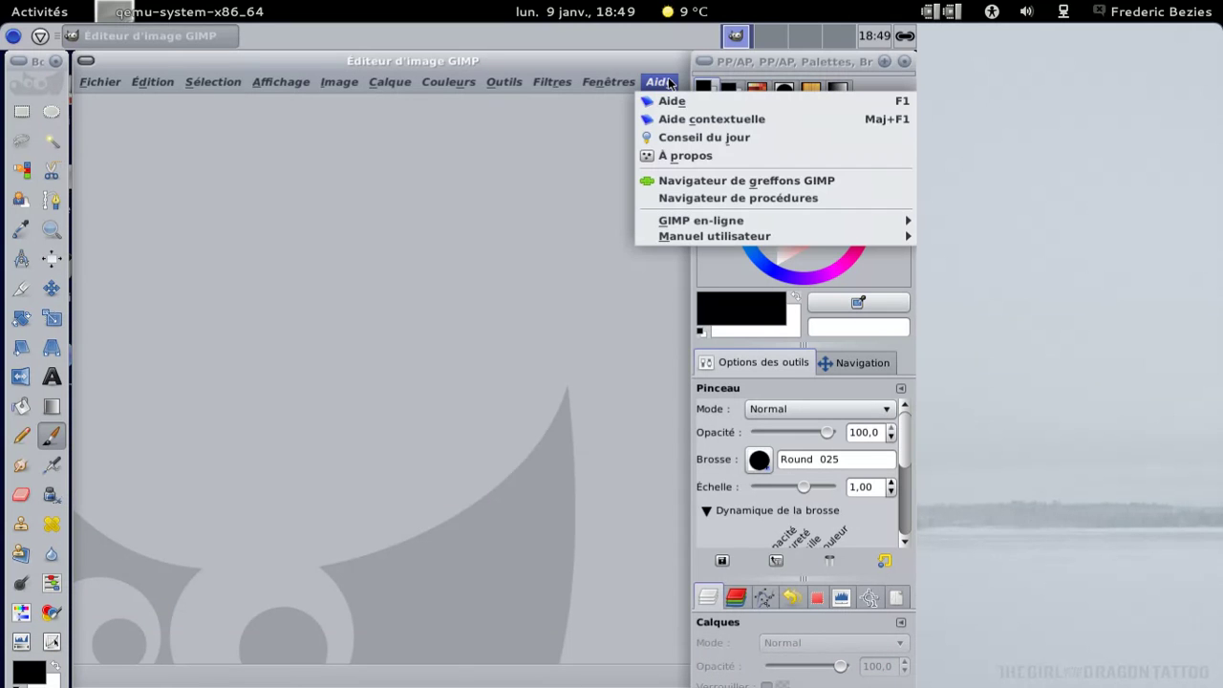
{"action": "left_click", "coordinate": [656, 154]}
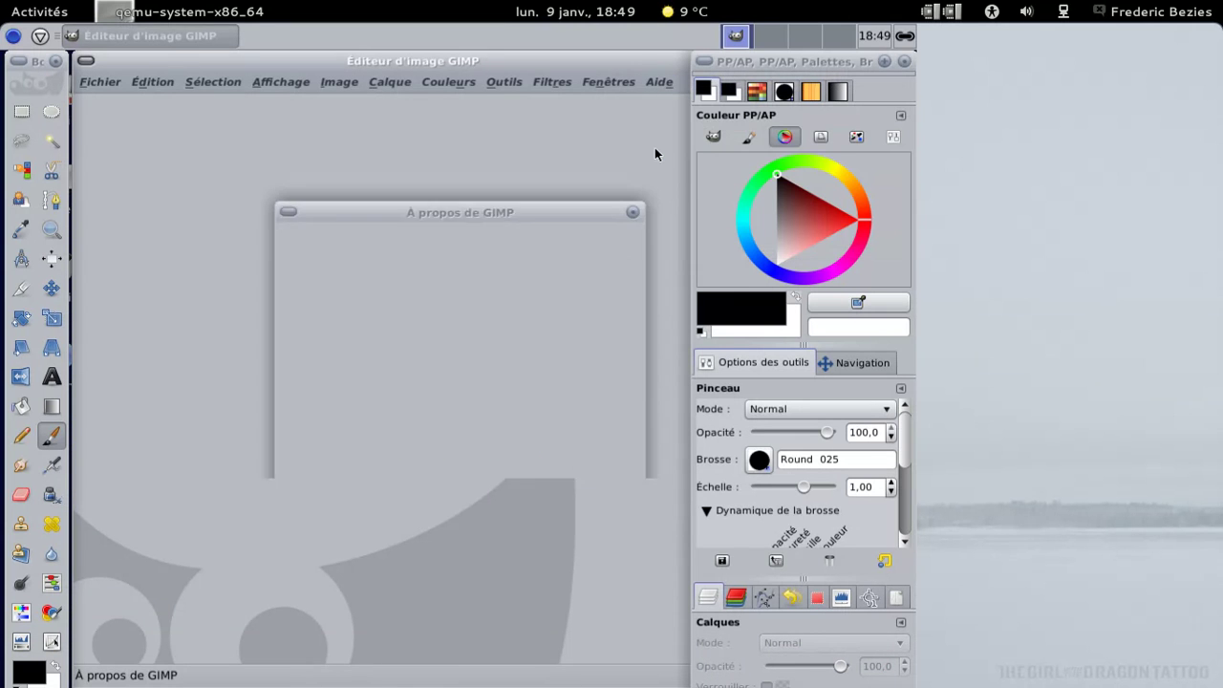
{"action": "left_click", "coordinate": [595, 504]}
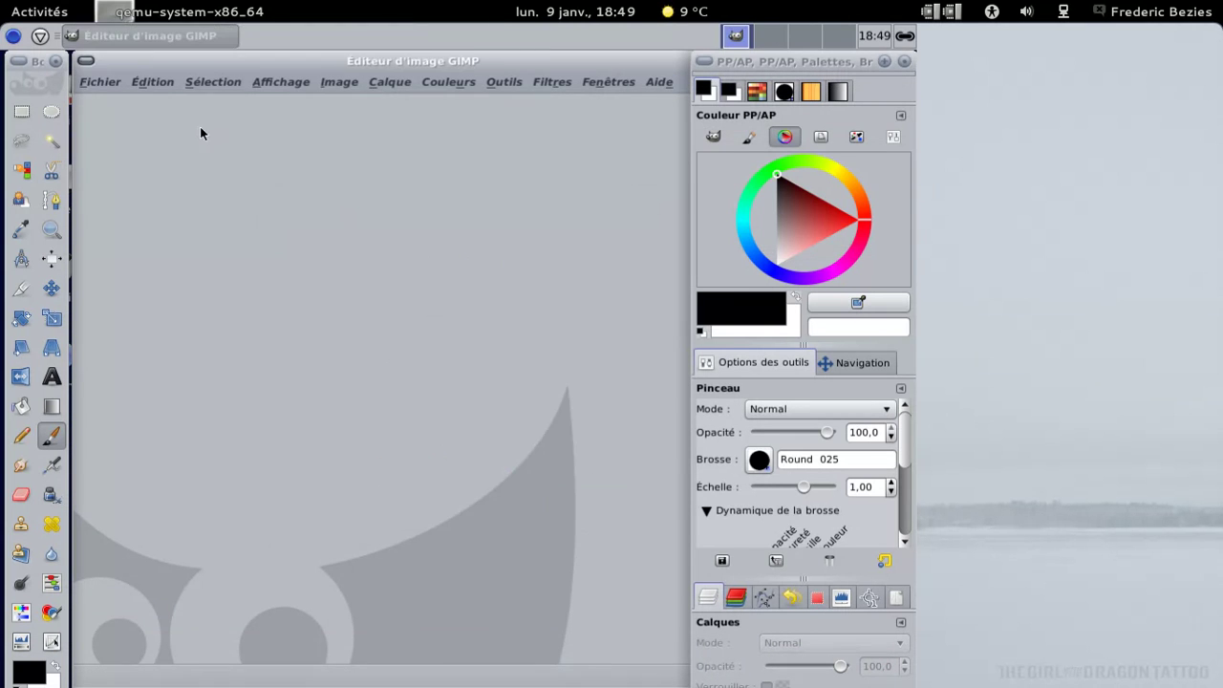
{"action": "left_click", "coordinate": [113, 82]}
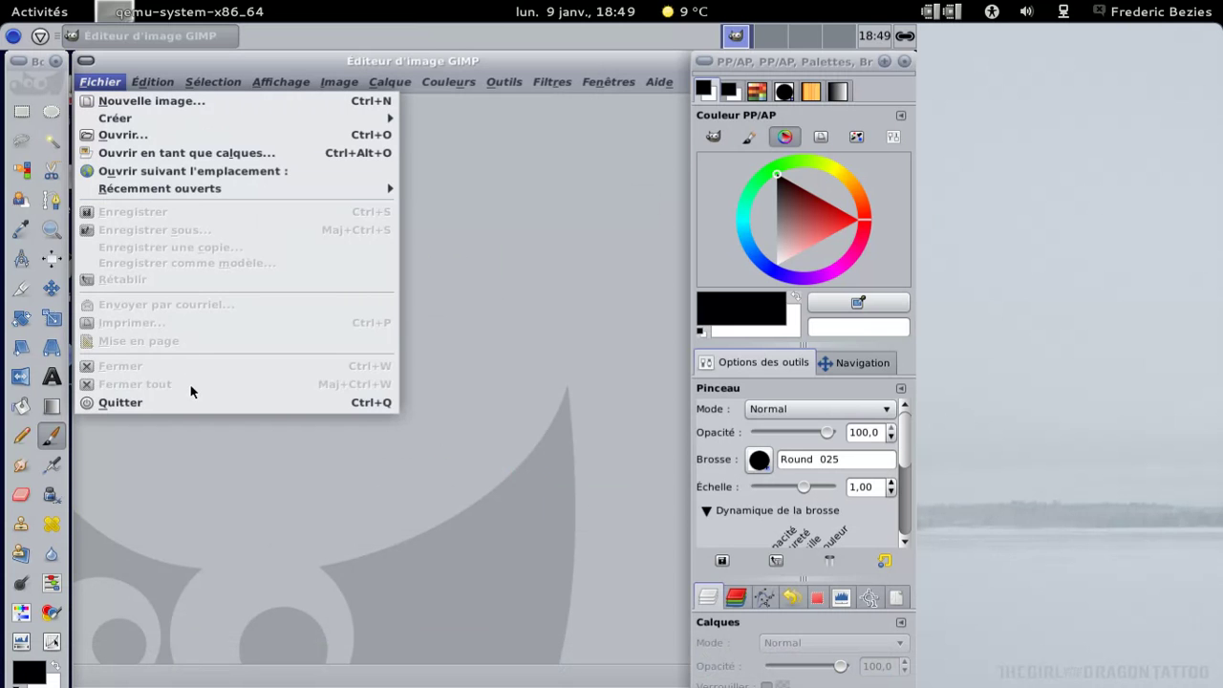
{"action": "left_click", "coordinate": [192, 401]}
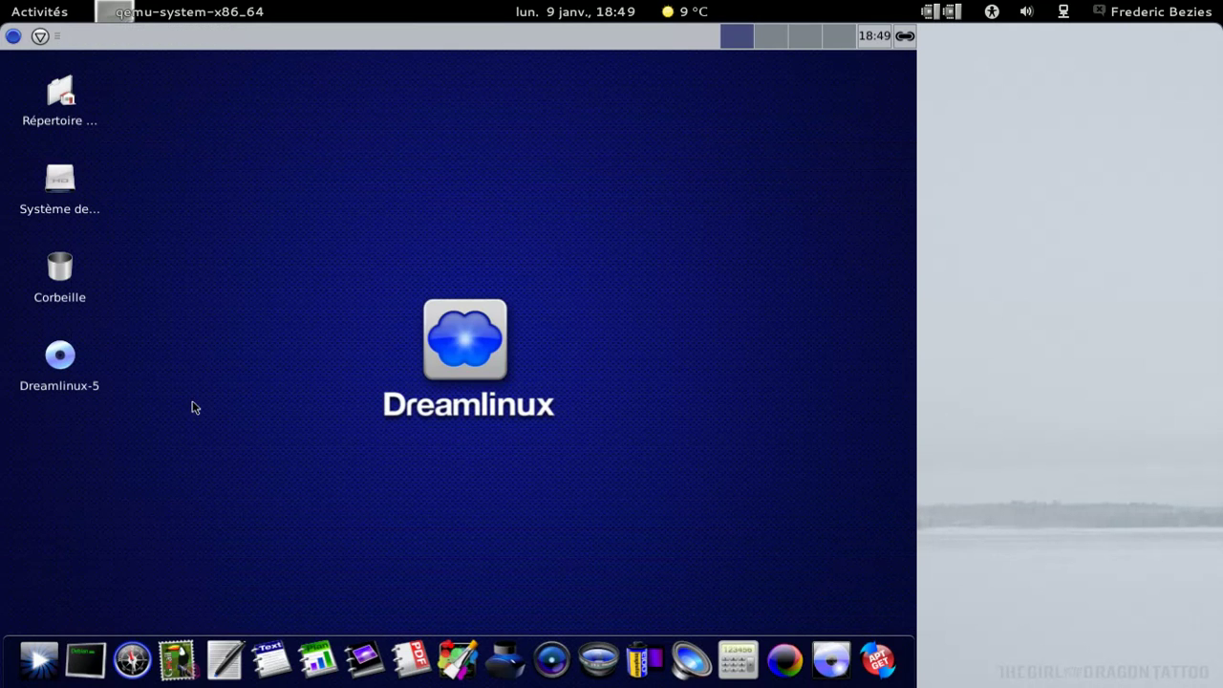
Launch the Ristretto image viewer, check its version in the About window and close it
{"action": "left_click", "coordinate": [541, 664]}
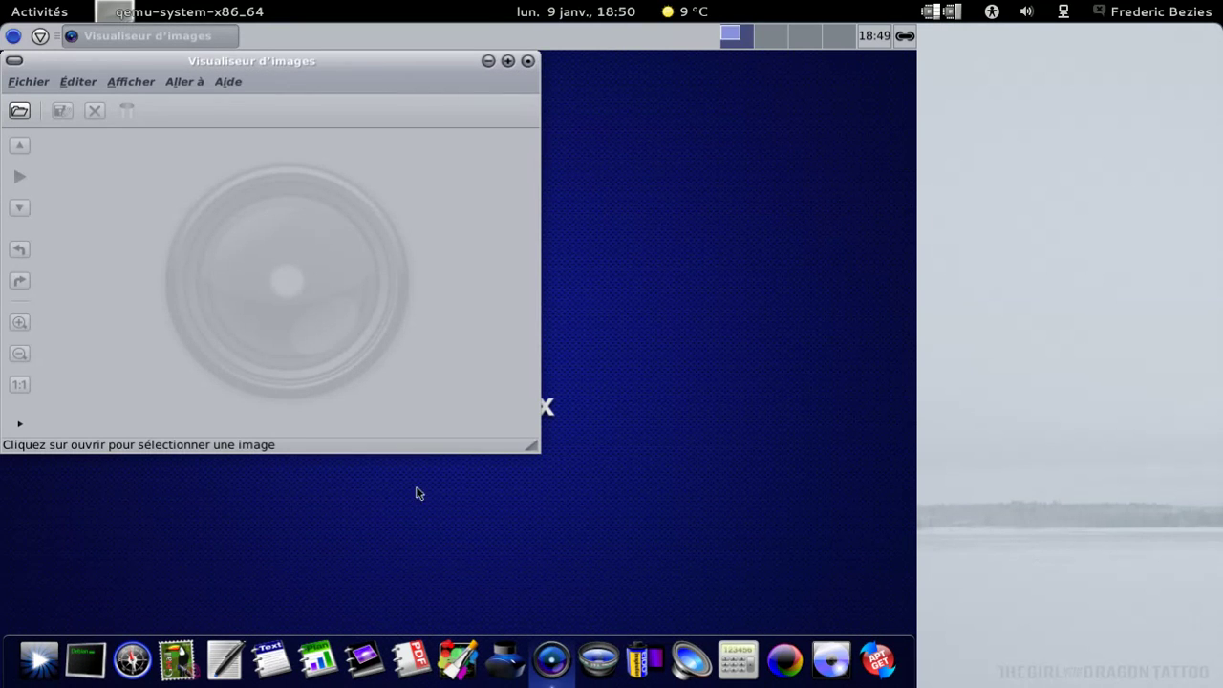
{"action": "left_click", "coordinate": [236, 83]}
{"action": "left_click", "coordinate": [252, 122]}
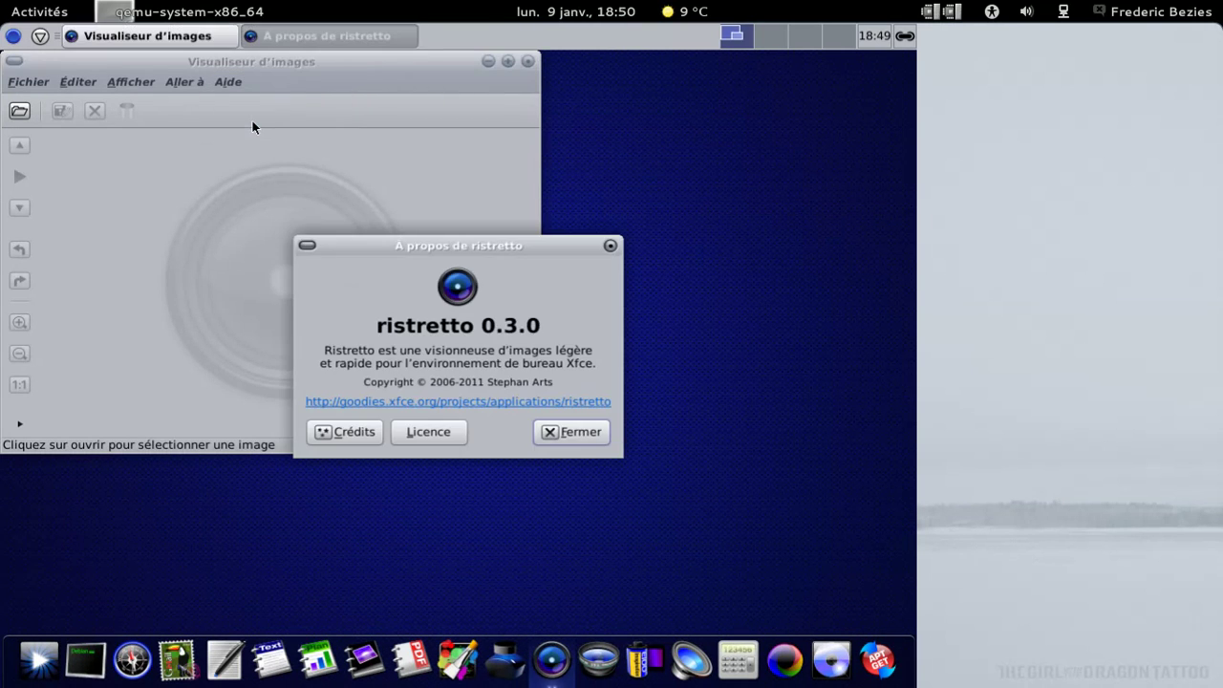
{"action": "left_click", "coordinate": [564, 432]}
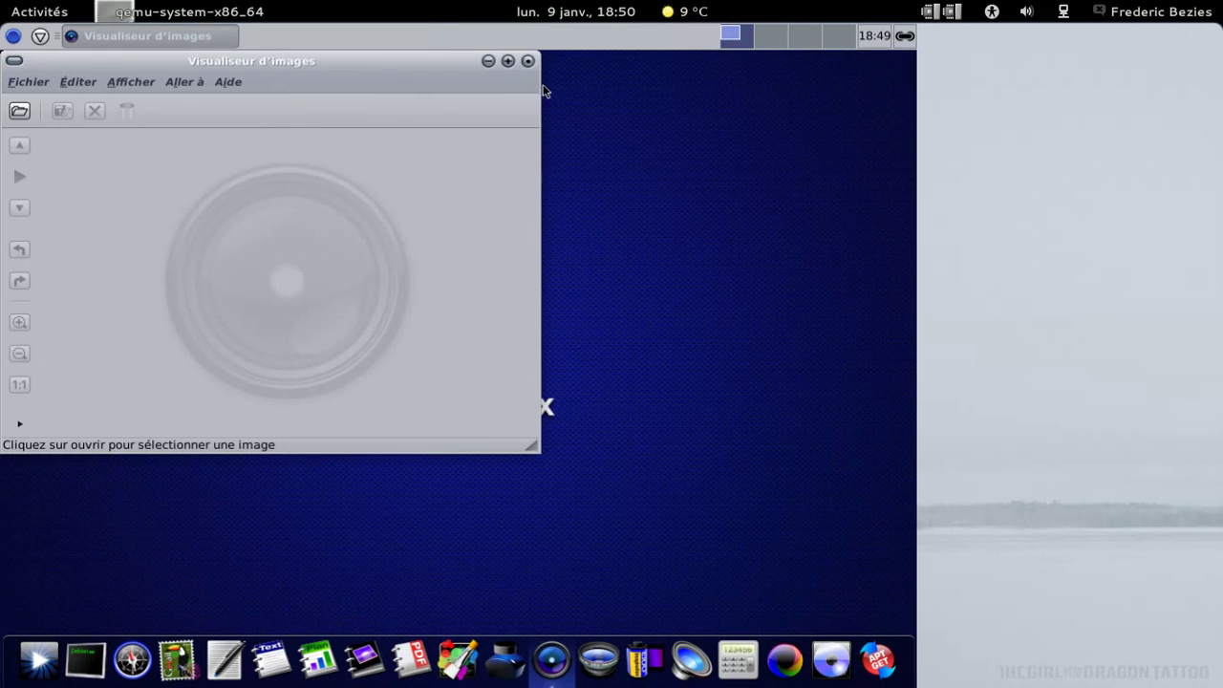
{"action": "left_click", "coordinate": [528, 61]}
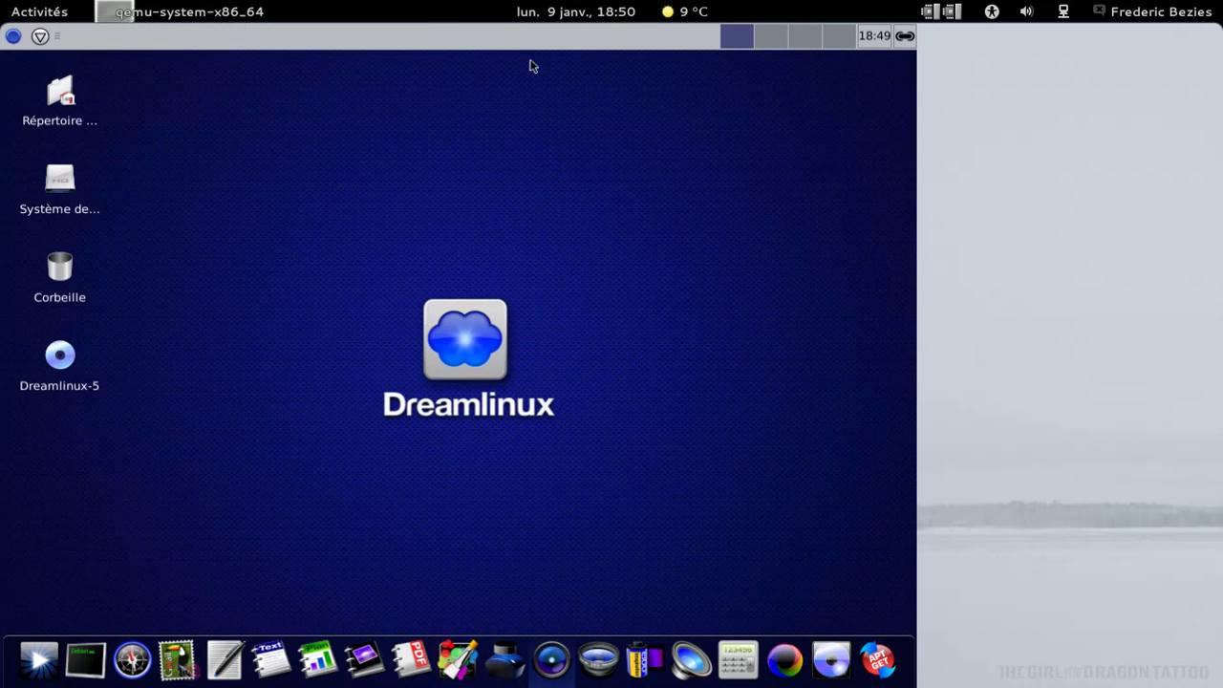
Select the Volume général and PCM controls for display in the Ensoniq AudioPCI sound mixer, closing the mixer when done
{"action": "left_click", "coordinate": [704, 673]}
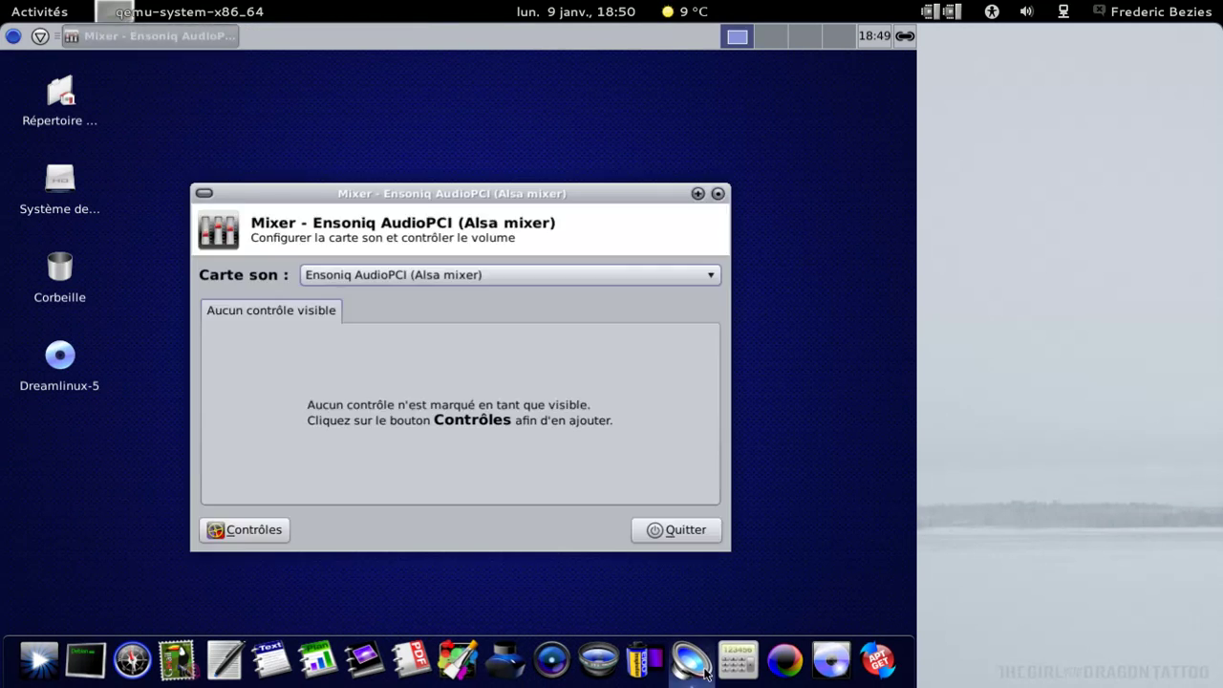
{"action": "left_click", "coordinate": [253, 530]}
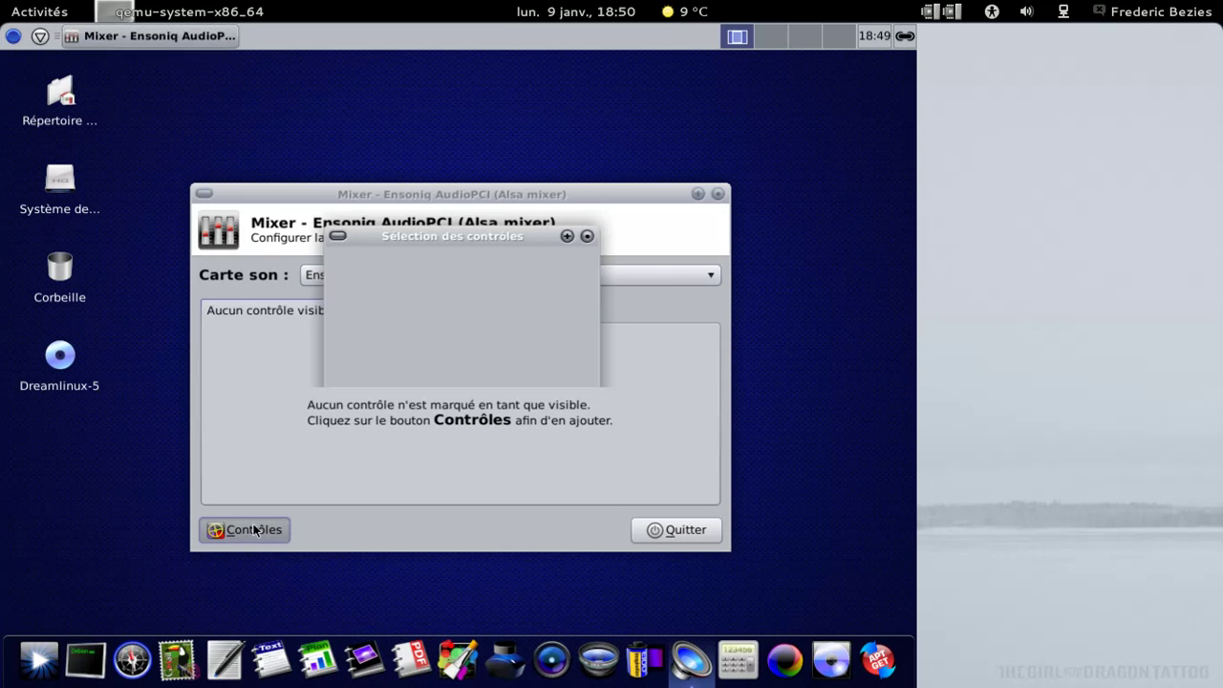
{"action": "left_click", "coordinate": [345, 318]}
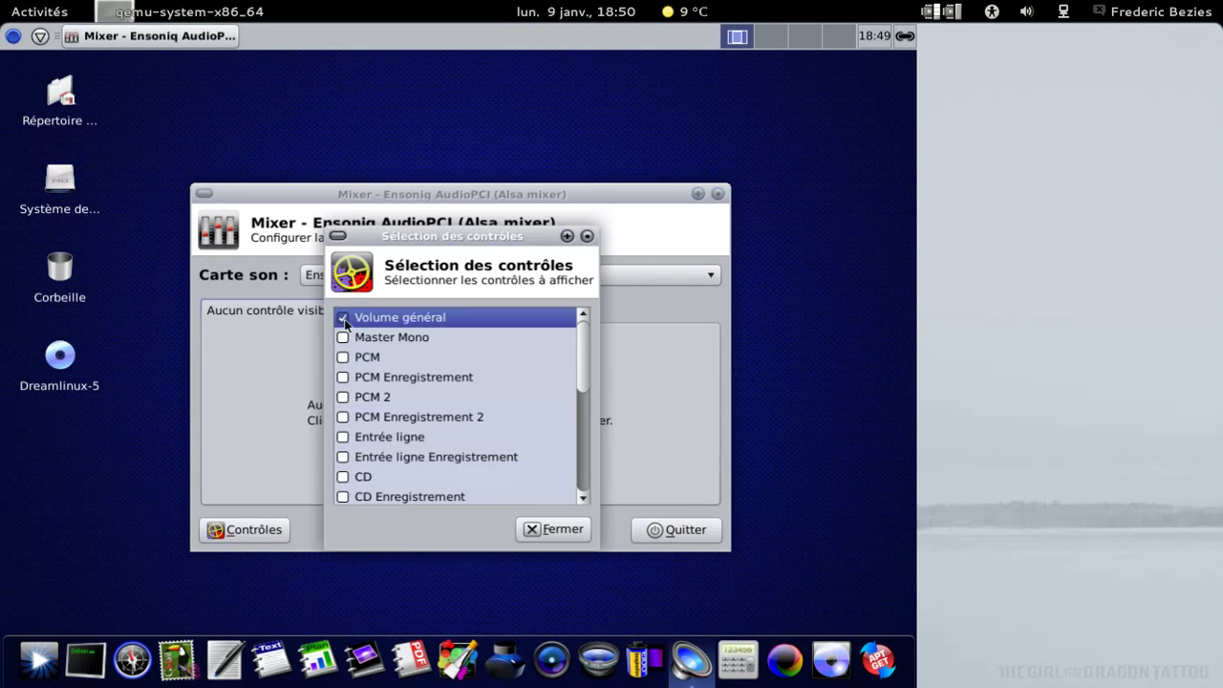
{"action": "left_click", "coordinate": [348, 356]}
{"action": "left_click", "coordinate": [530, 530]}
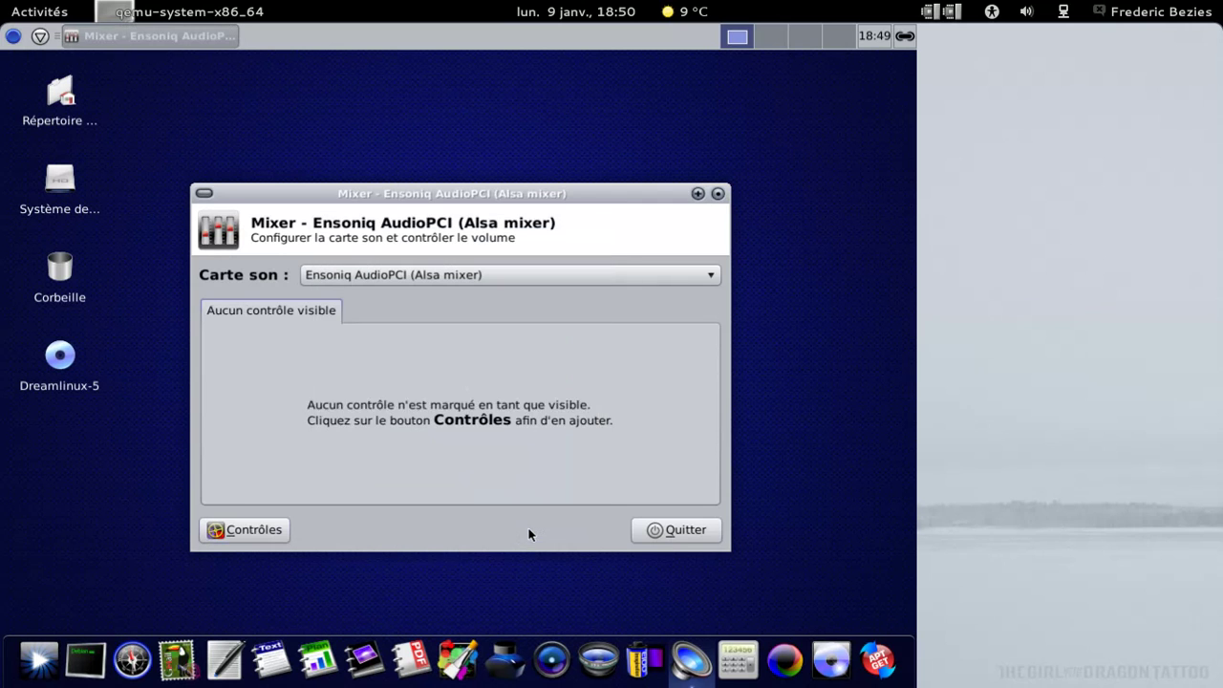
{"action": "left_click", "coordinate": [666, 531]}
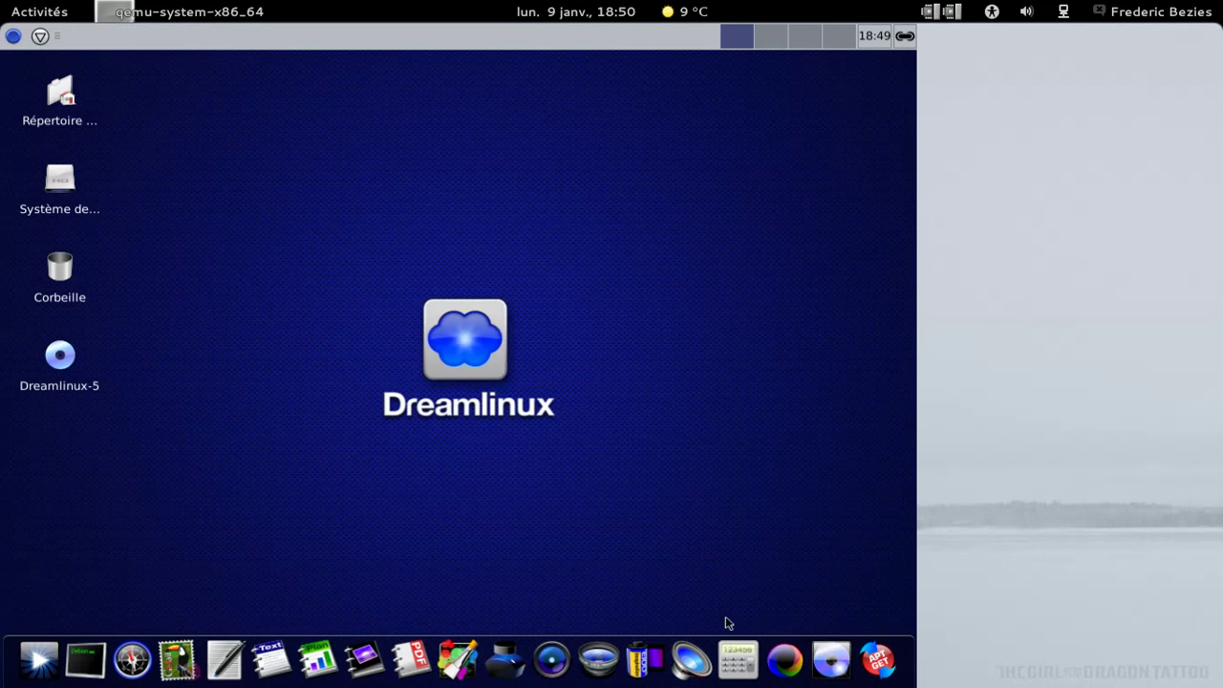
Open the dist-upgrade script and close it without starting the upgrade, and view the Gmail sign-in page before closing the browser
{"action": "left_click", "coordinate": [786, 659]}
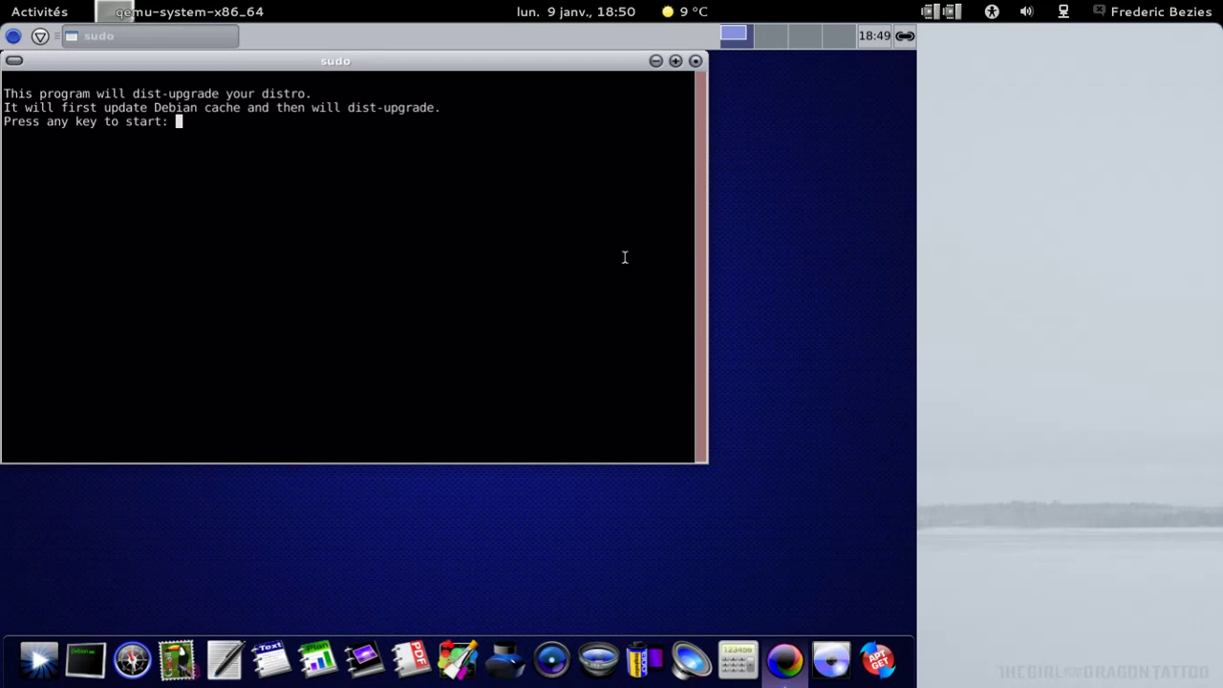
{"action": "left_click", "coordinate": [695, 61]}
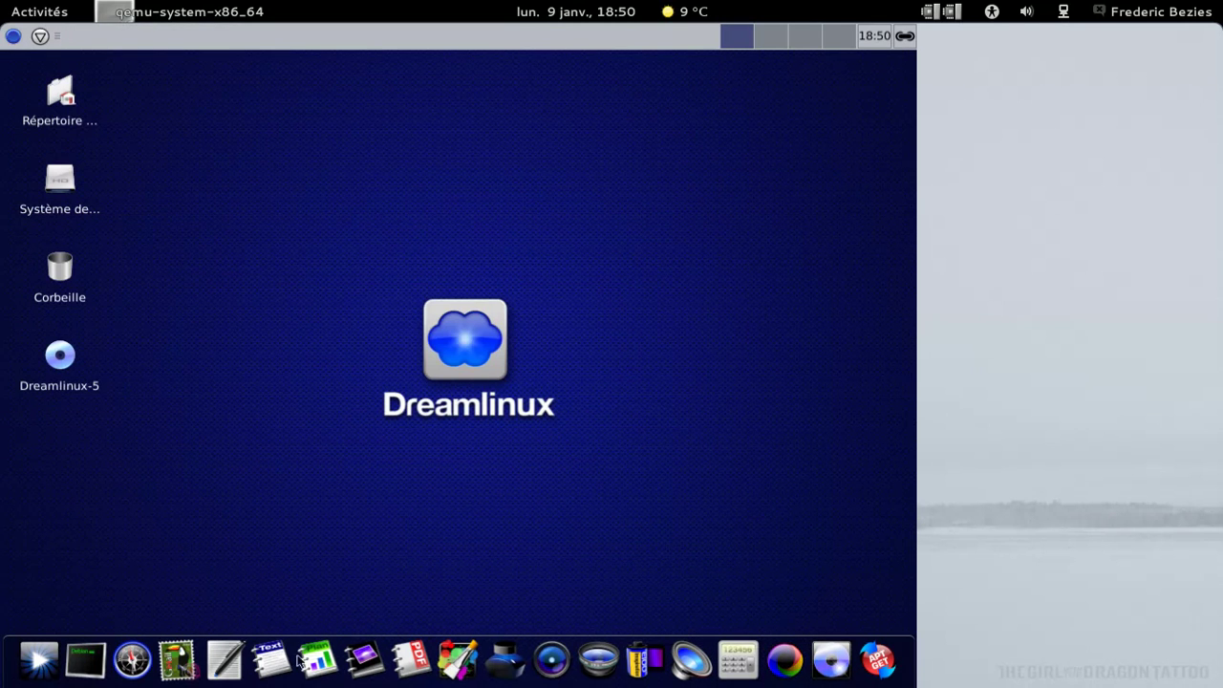
{"action": "left_click", "coordinate": [185, 662]}
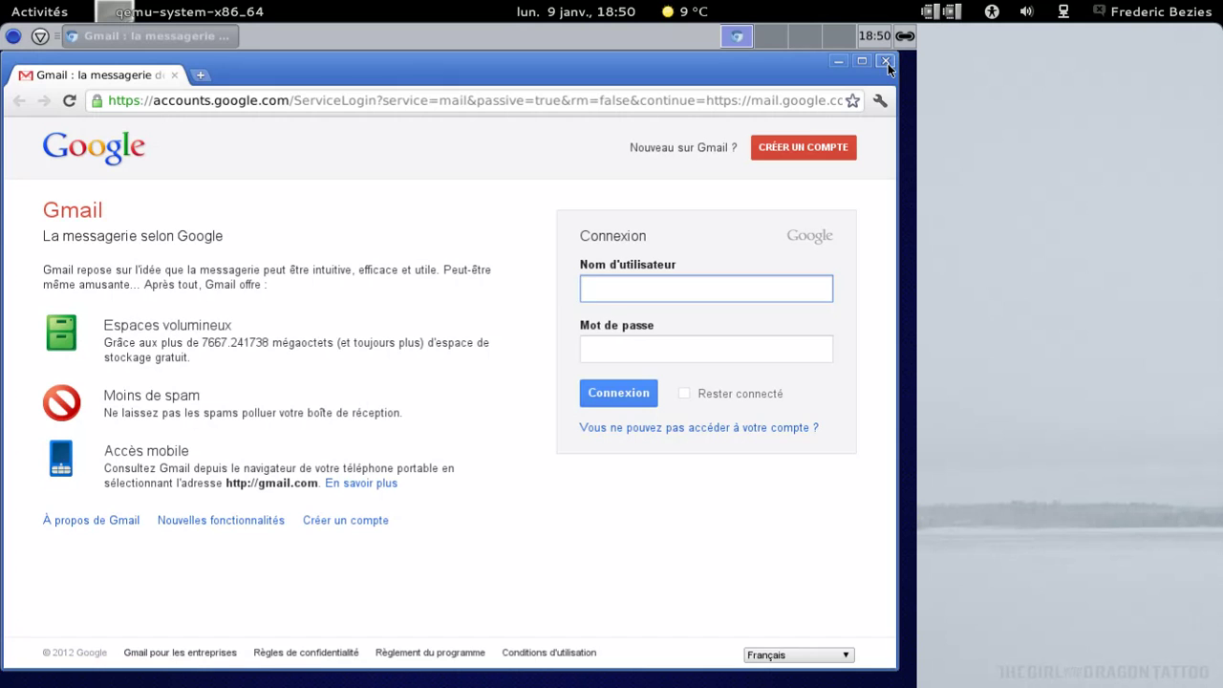
{"action": "left_click", "coordinate": [887, 62]}
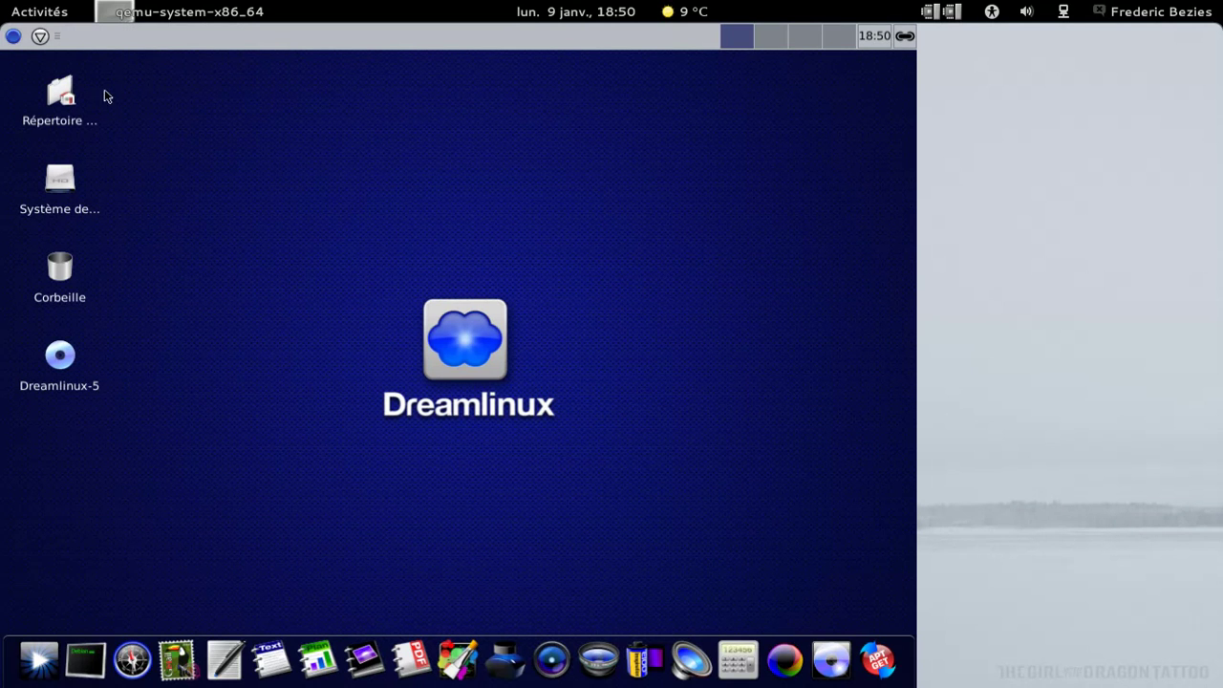
Open the personal folder from the desktop, check the Thunar file manager's version and close the window
{"action": "left_click", "coordinate": [63, 103]}
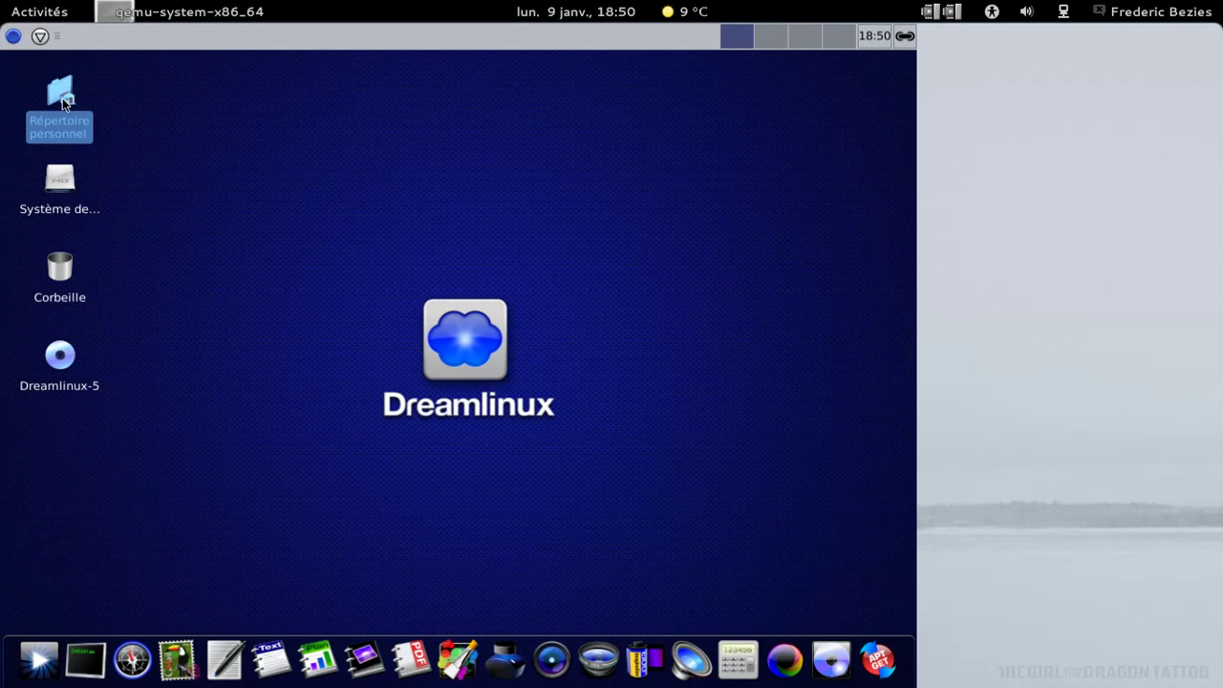
{"action": "double_click", "coordinate": [63, 103]}
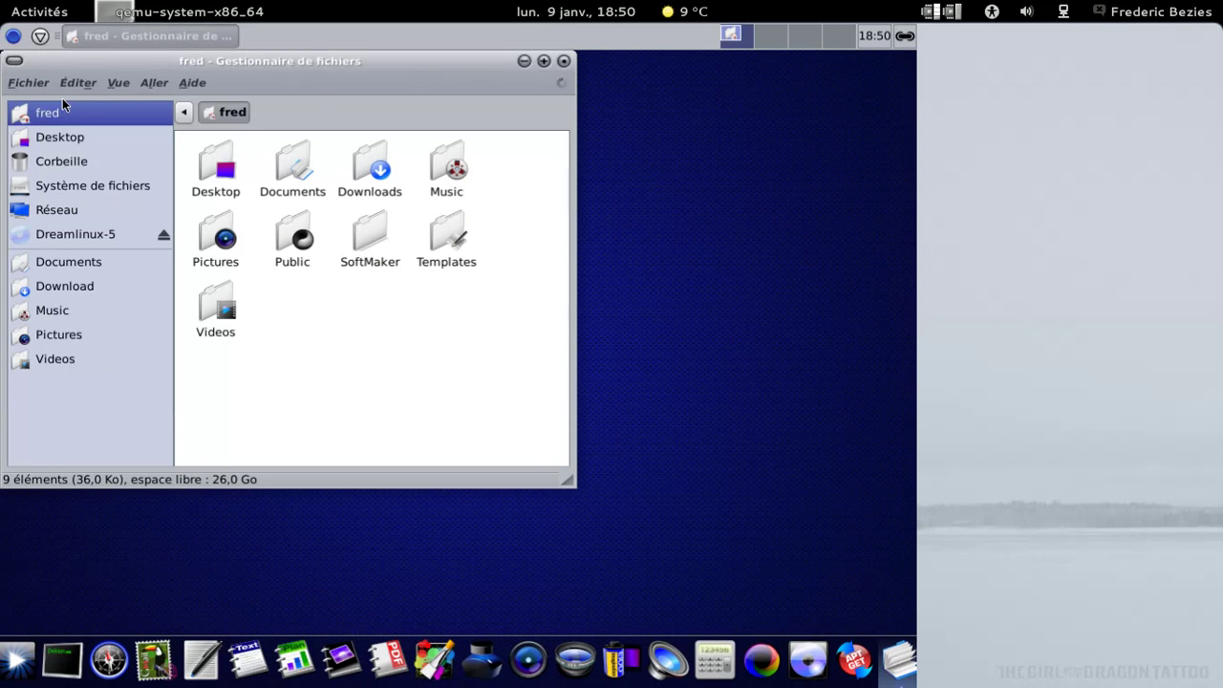
{"action": "left_click", "coordinate": [184, 84]}
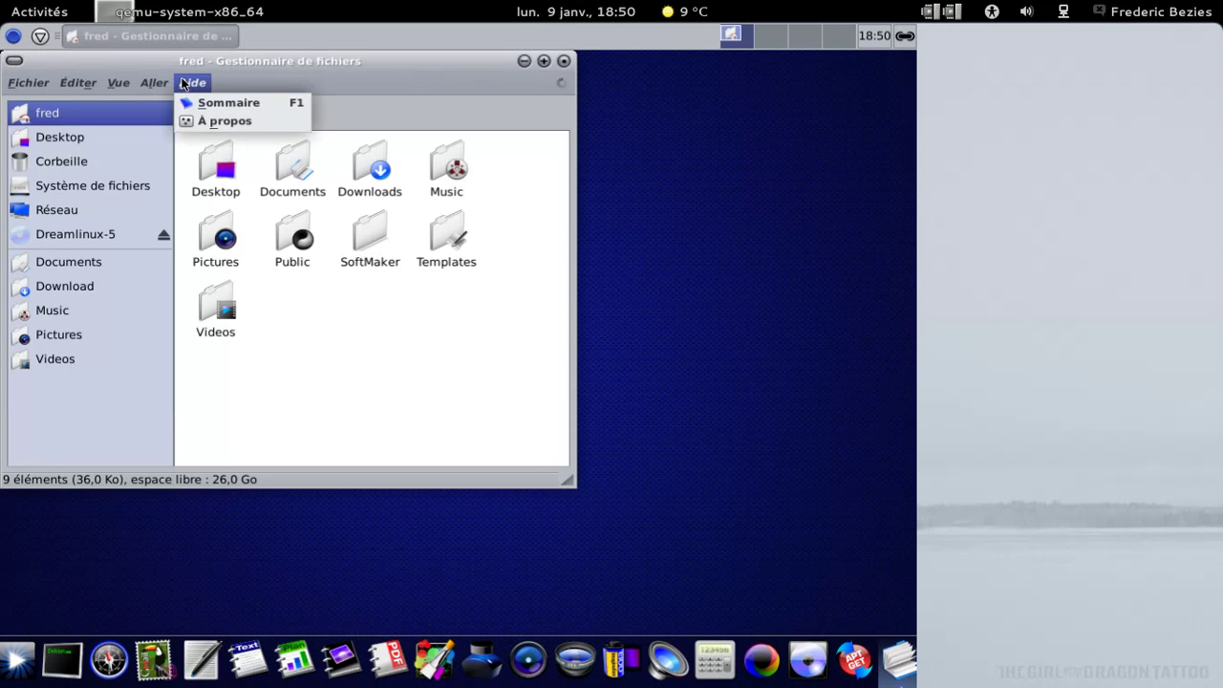
{"action": "left_click", "coordinate": [211, 122]}
{"action": "left_click", "coordinate": [415, 457]}
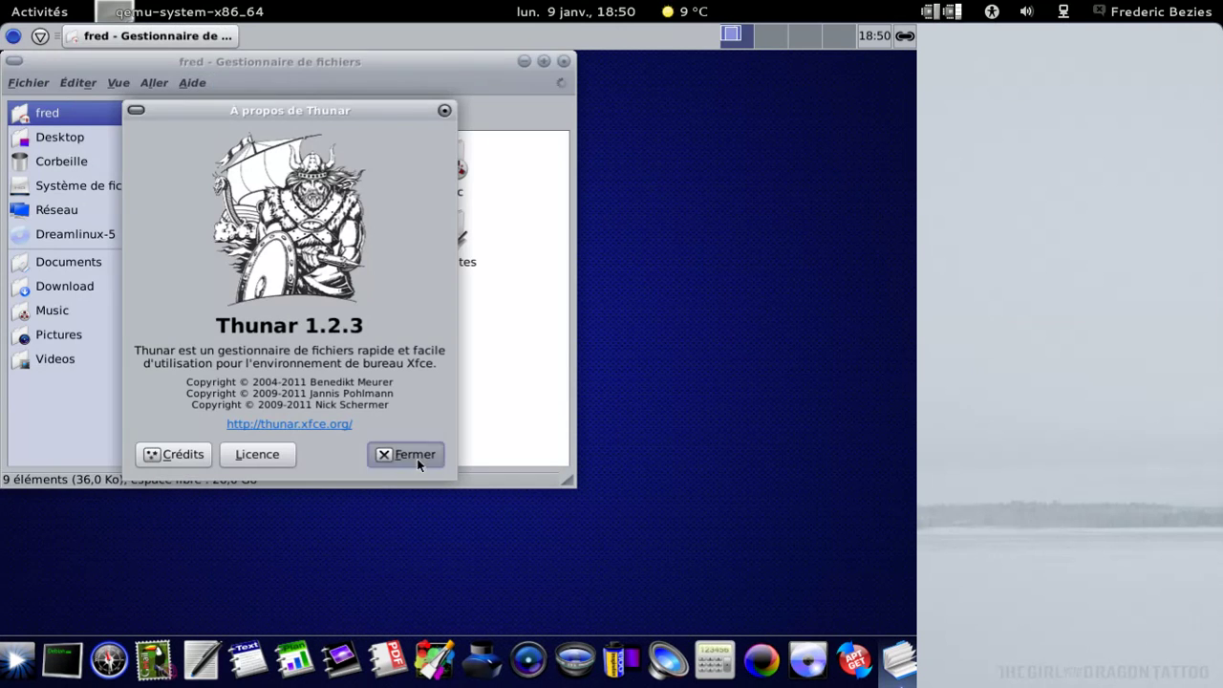
{"action": "left_click", "coordinate": [565, 61]}
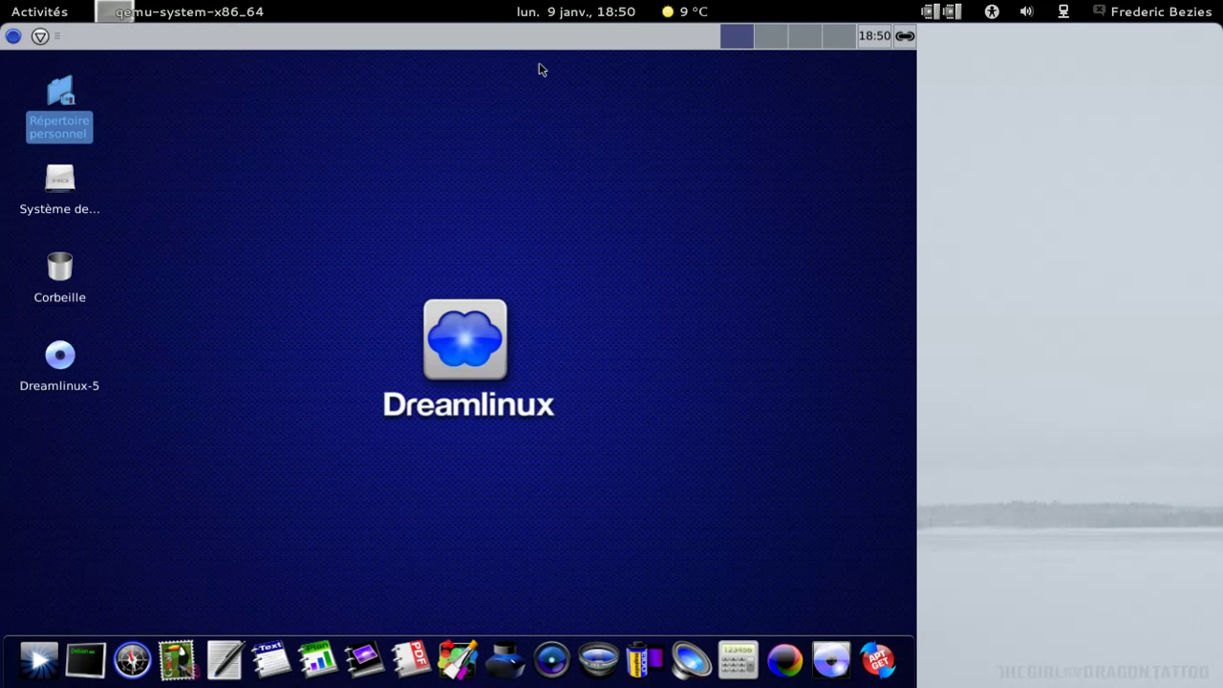
Browse the installed applications, launch Iceweasel, check its version in the About window and close the browser
{"action": "left_click", "coordinate": [17, 38]}
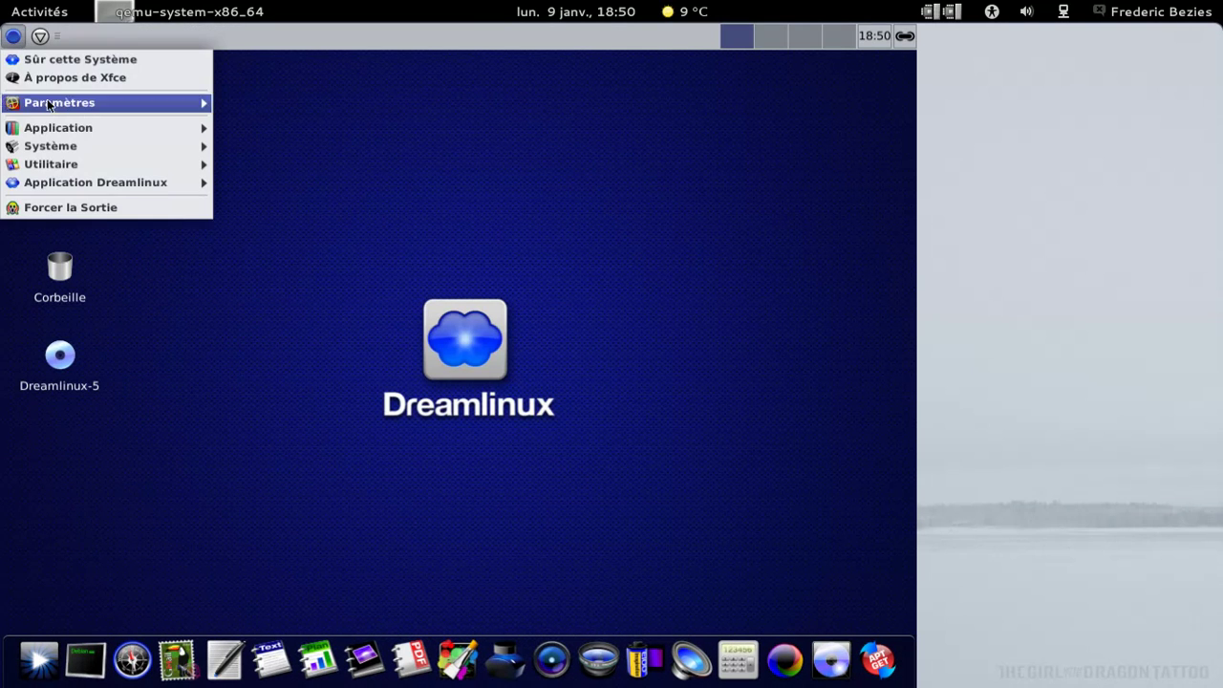
{"action": "mouse_move", "coordinate": [55, 127]}
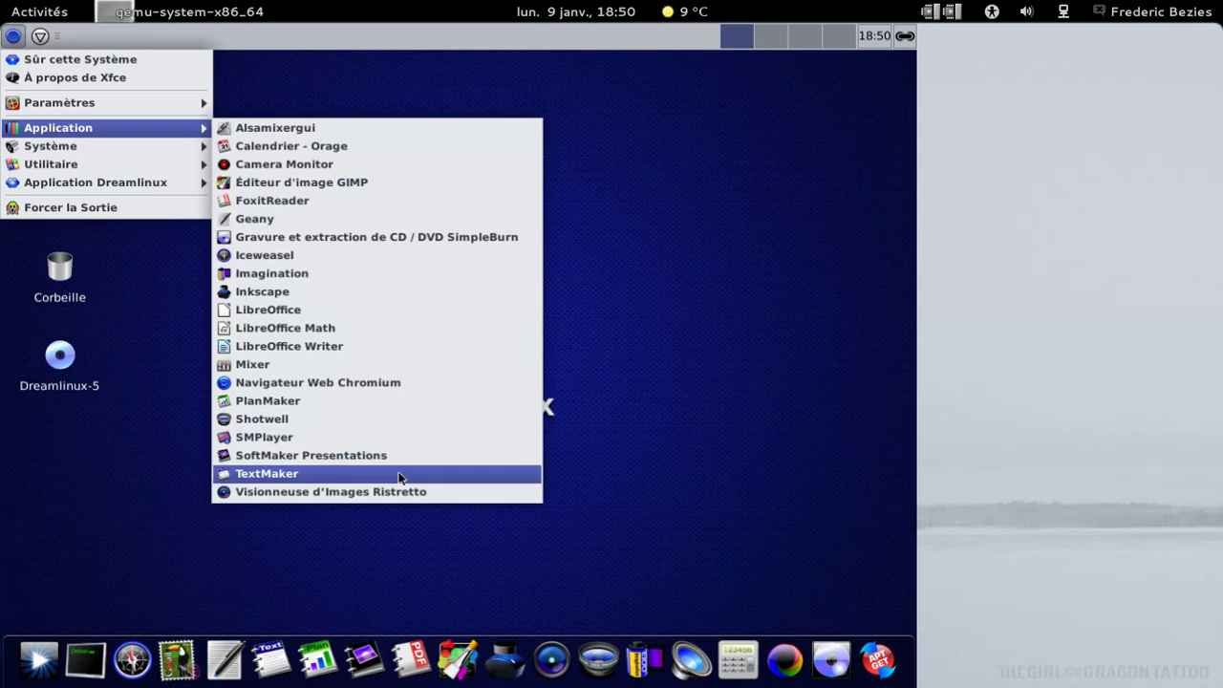
{"action": "left_click", "coordinate": [389, 259]}
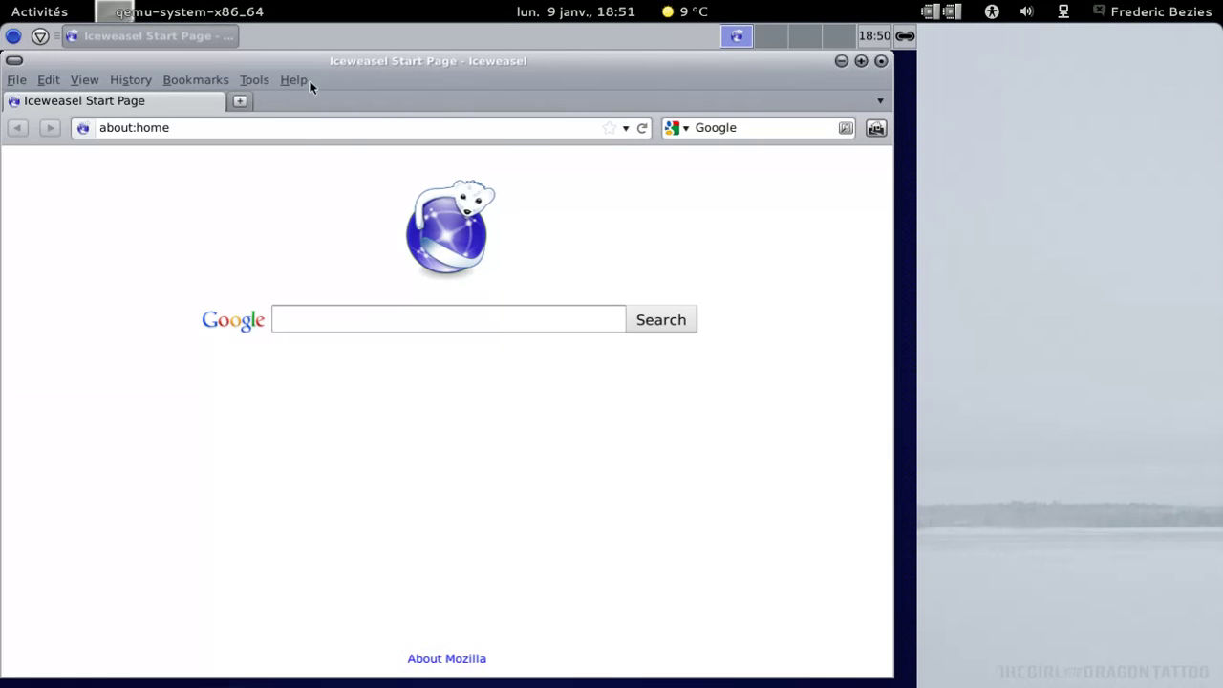
{"action": "left_click", "coordinate": [299, 82]}
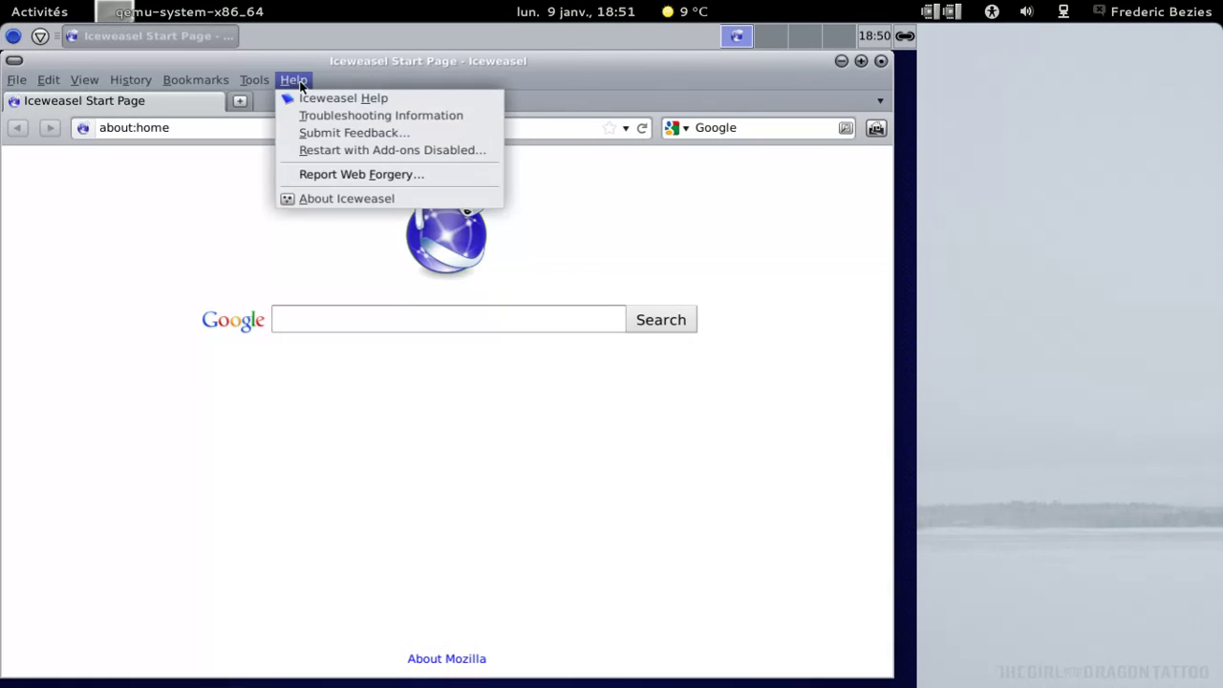
{"action": "left_click", "coordinate": [335, 199]}
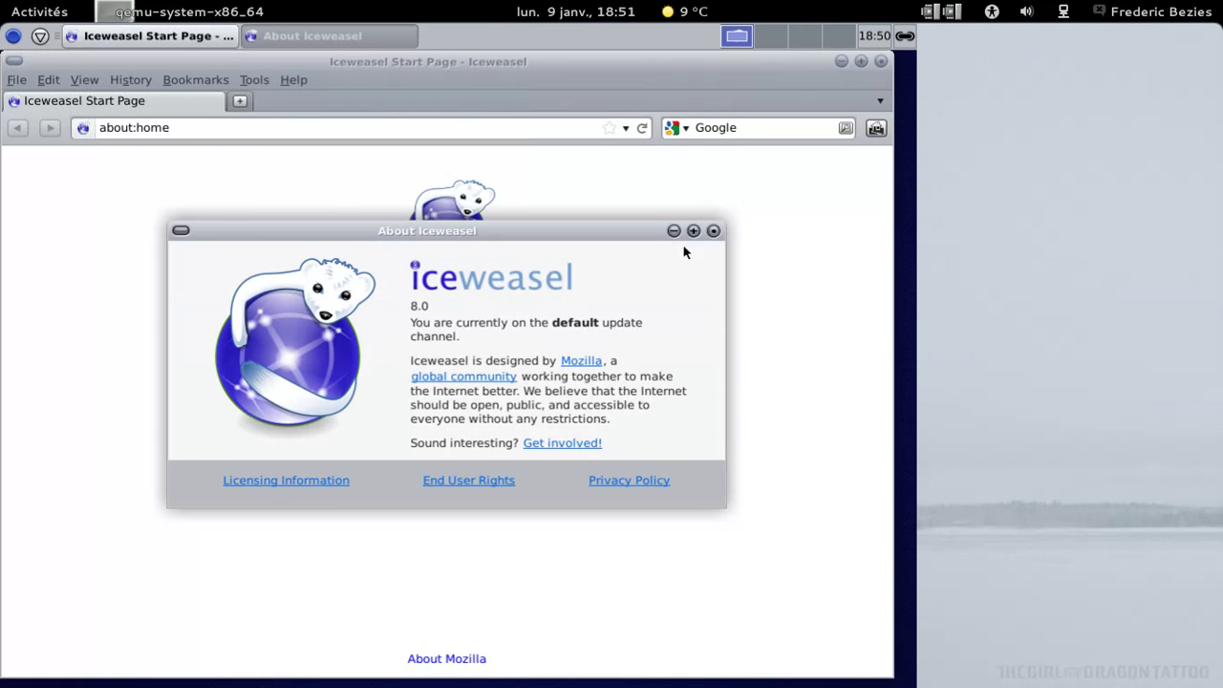
{"action": "left_click", "coordinate": [713, 231]}
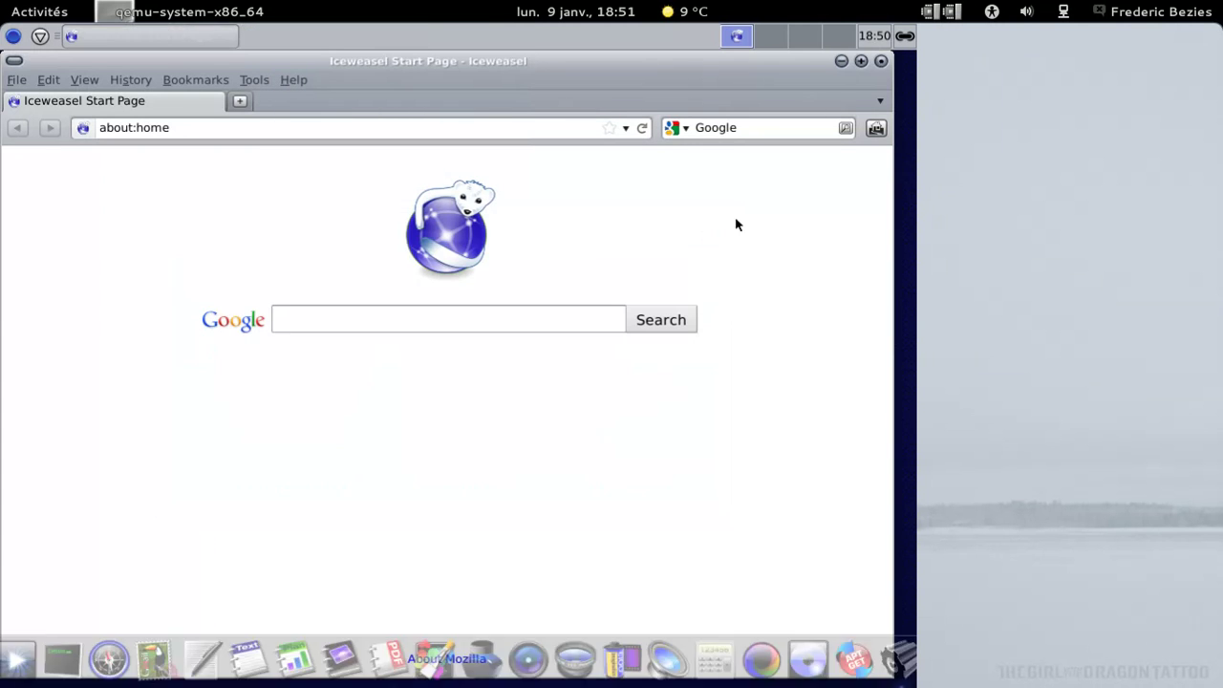
{"action": "left_click", "coordinate": [883, 62]}
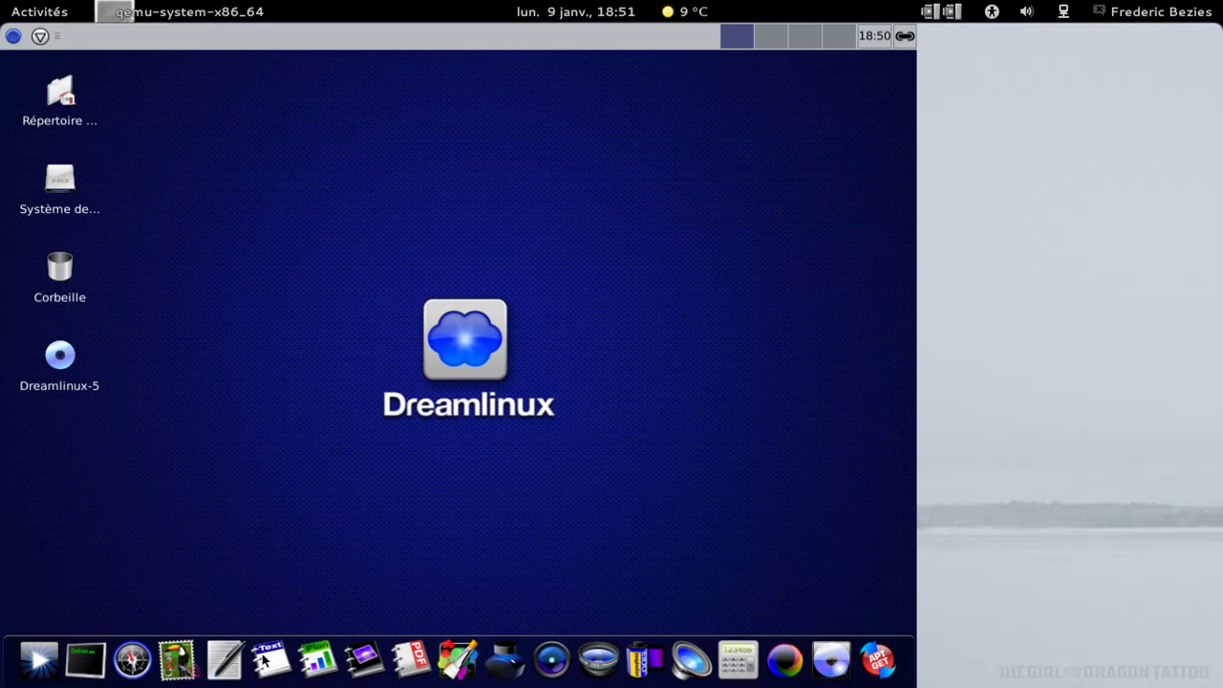
Launch Inkscape, check its version in the About window and close the program
{"action": "left_click", "coordinate": [507, 658]}
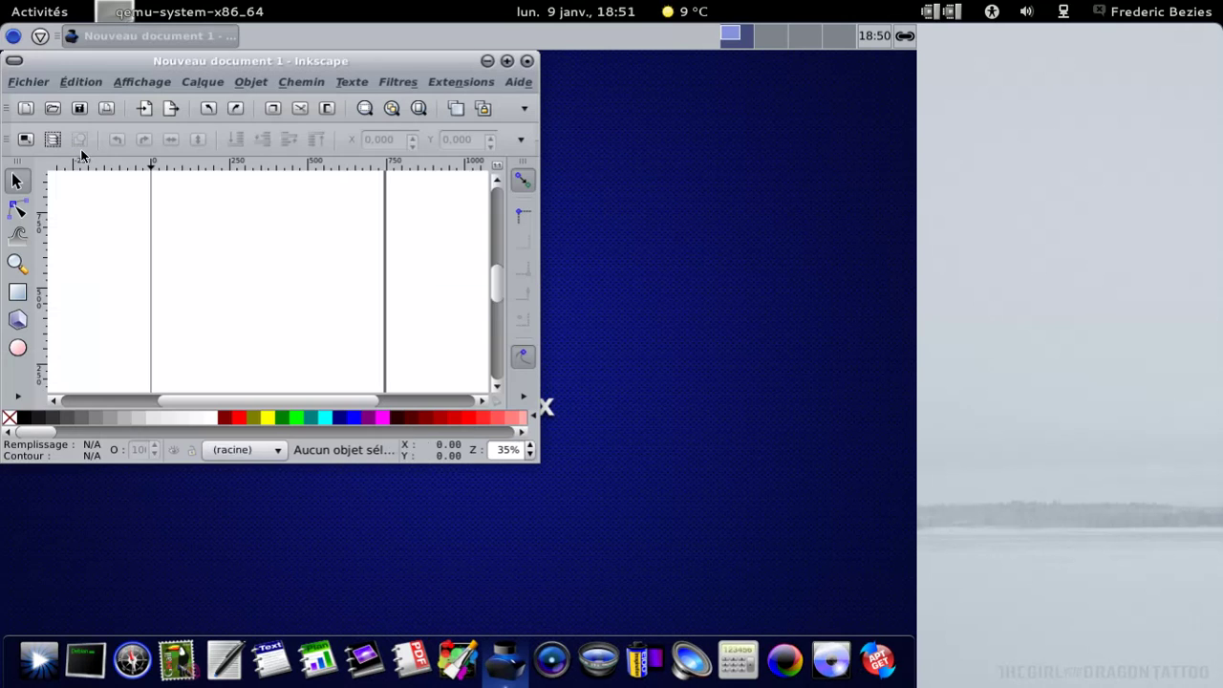
{"action": "left_click", "coordinate": [518, 82]}
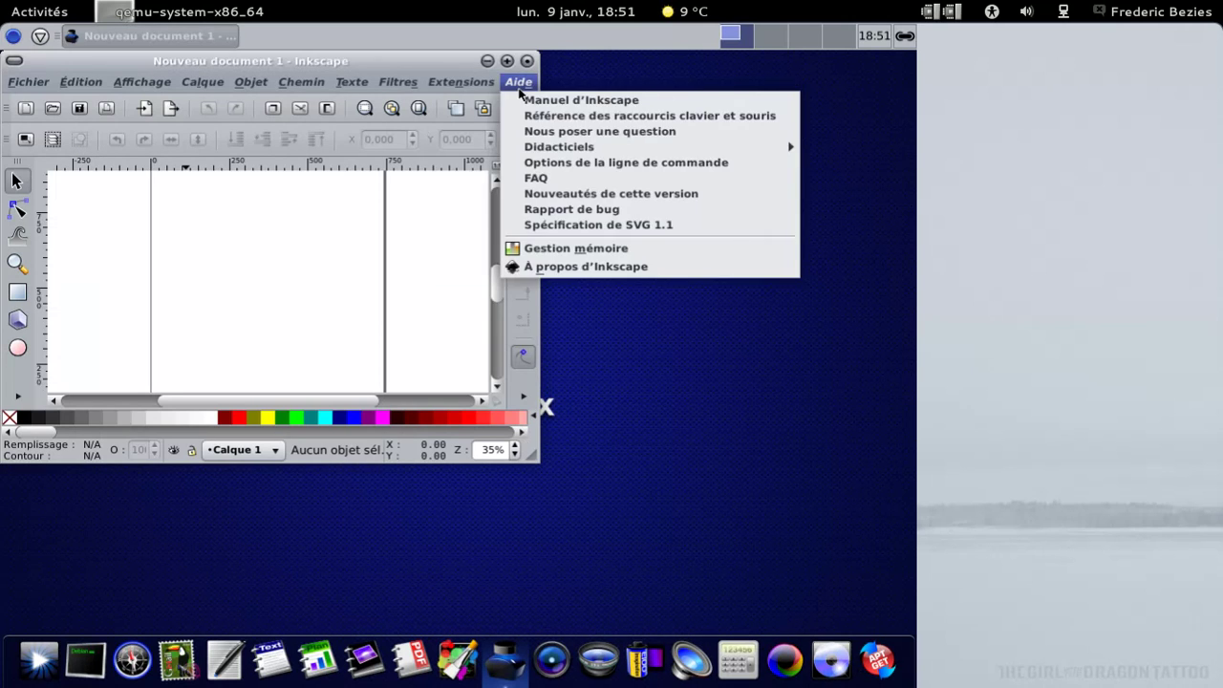
{"action": "left_click", "coordinate": [562, 267]}
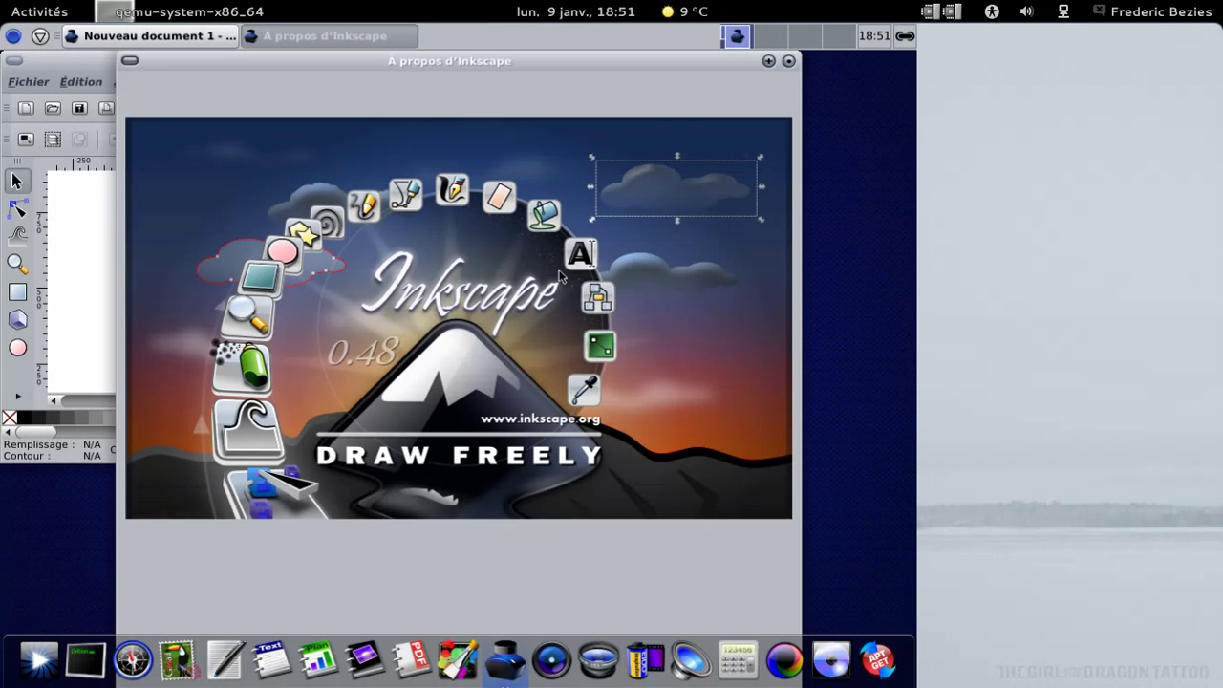
{"action": "left_click", "coordinate": [789, 62]}
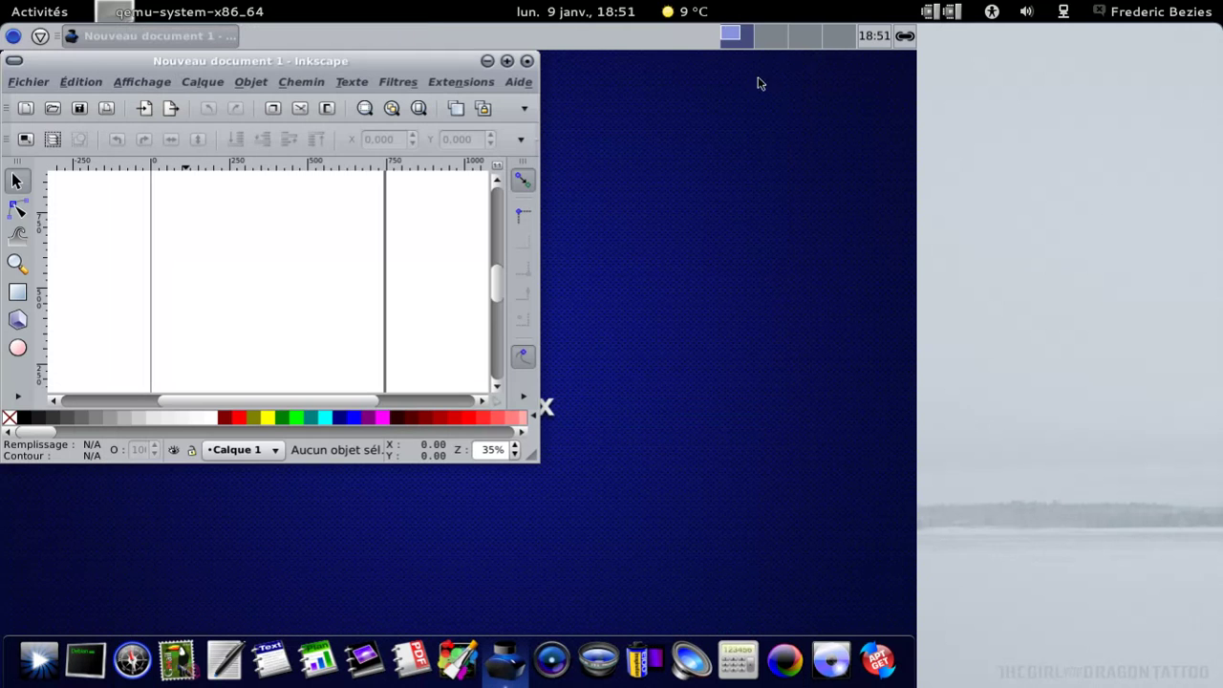
{"action": "left_click", "coordinate": [527, 62]}
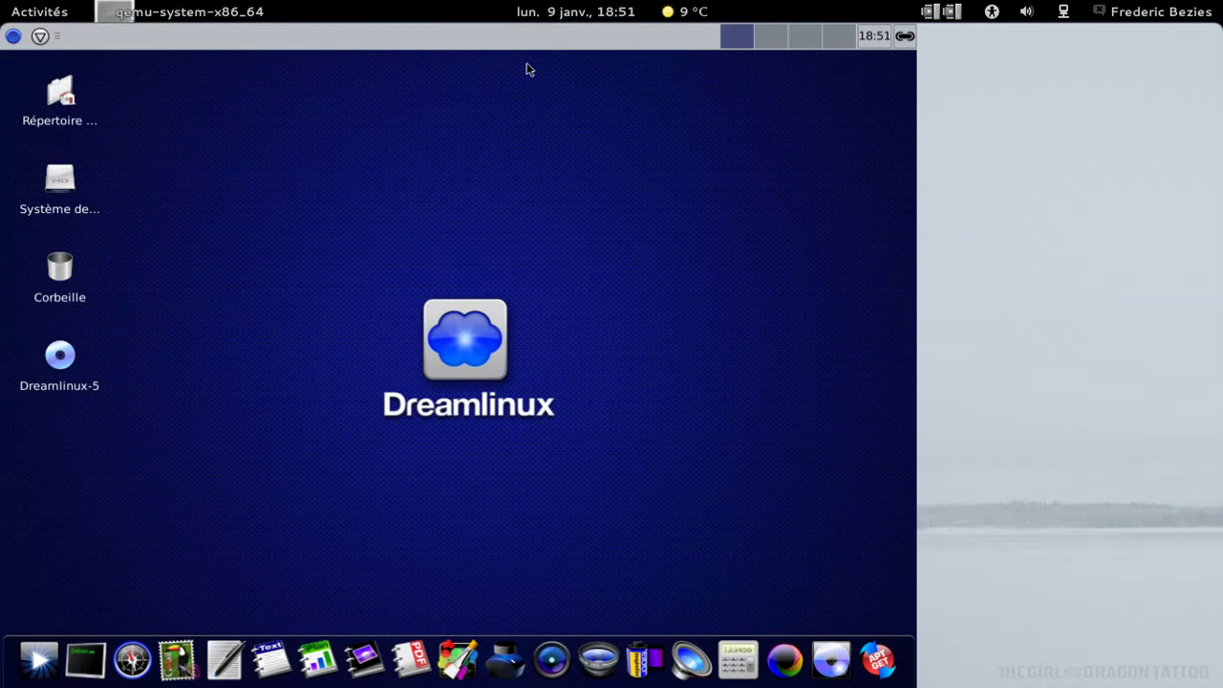
Launch BleachBit as root, close its preferences unchanged and try to preview a cleanup with no operation selected
{"action": "left_click", "coordinate": [14, 37]}
{"action": "mouse_move", "coordinate": [51, 187]}
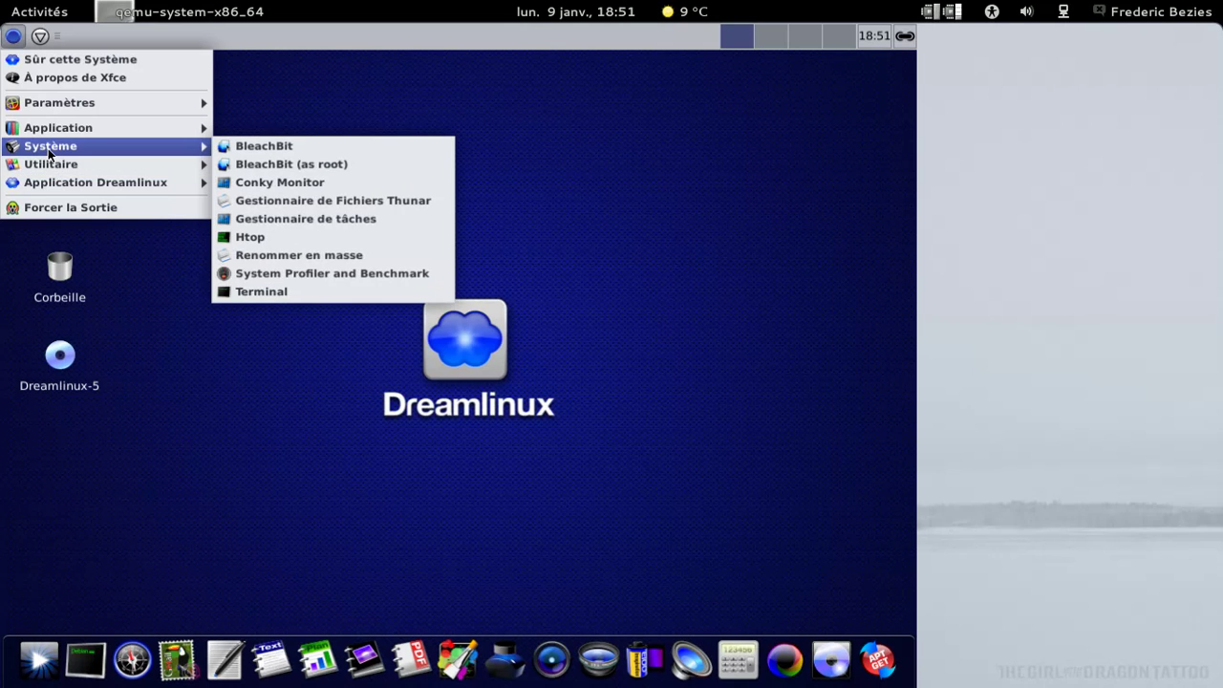
{"action": "left_click", "coordinate": [344, 159]}
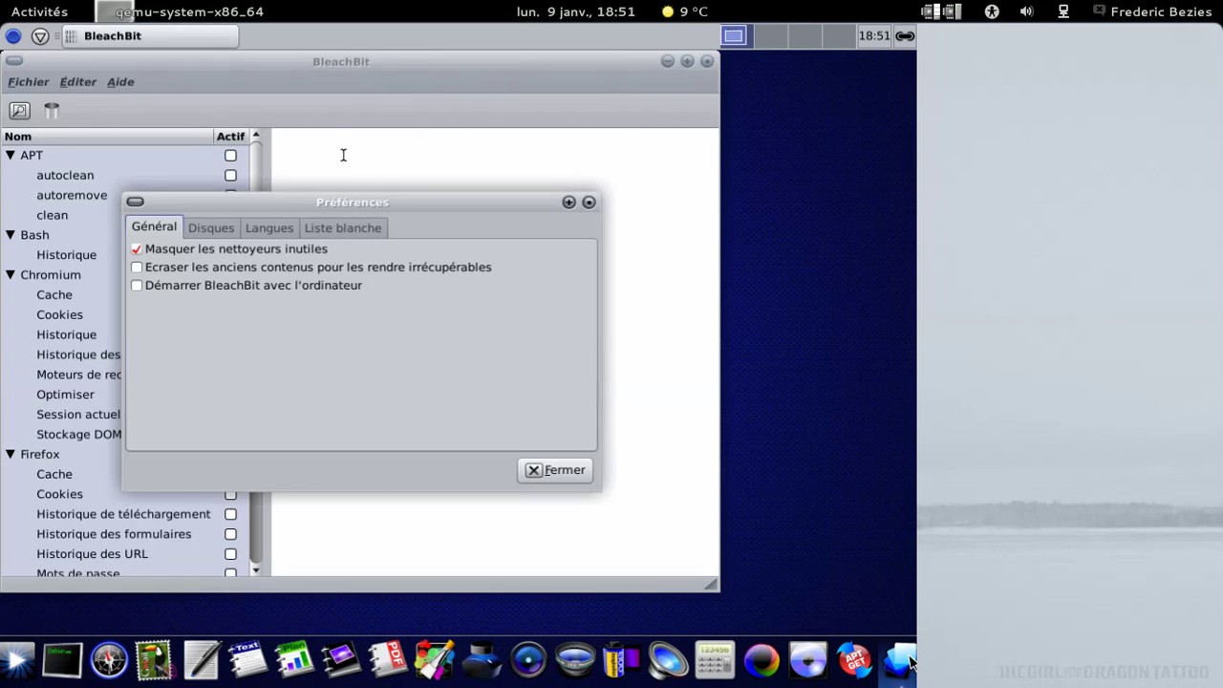
{"action": "left_click", "coordinate": [534, 473]}
{"action": "left_click", "coordinate": [19, 117]}
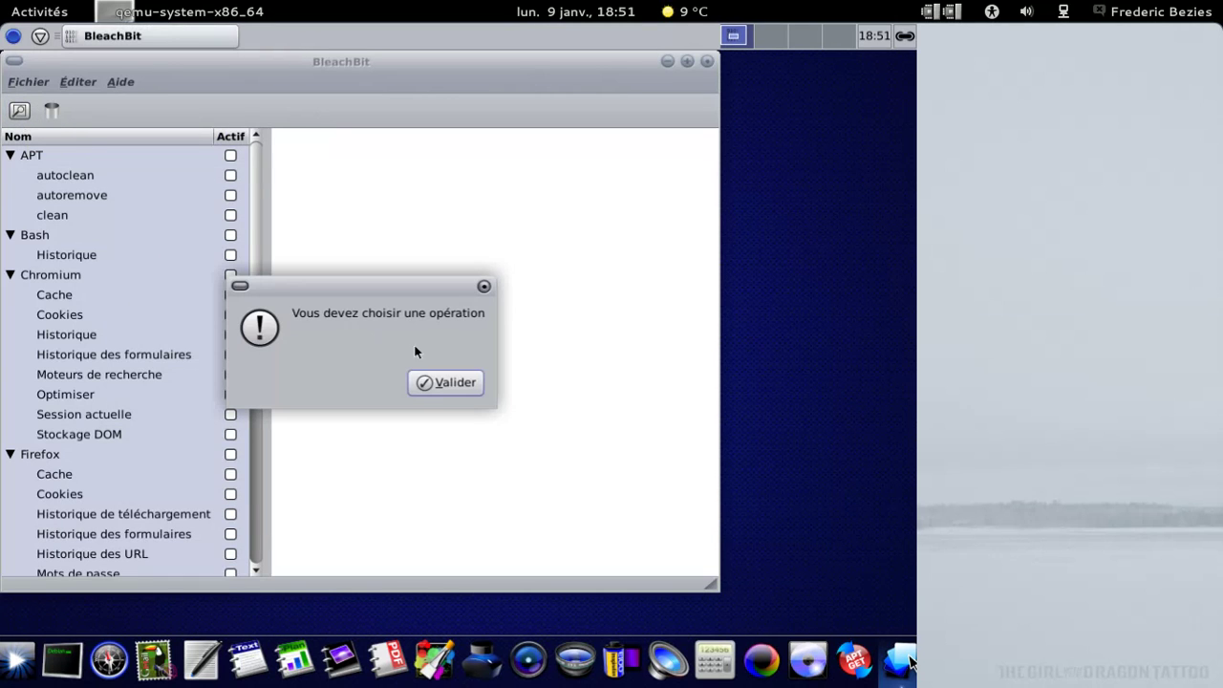
{"action": "left_click", "coordinate": [455, 381]}
Enable all cleaning options for APT, Bash, Chromium, Firefox and Flash
{"action": "left_click", "coordinate": [230, 156]}
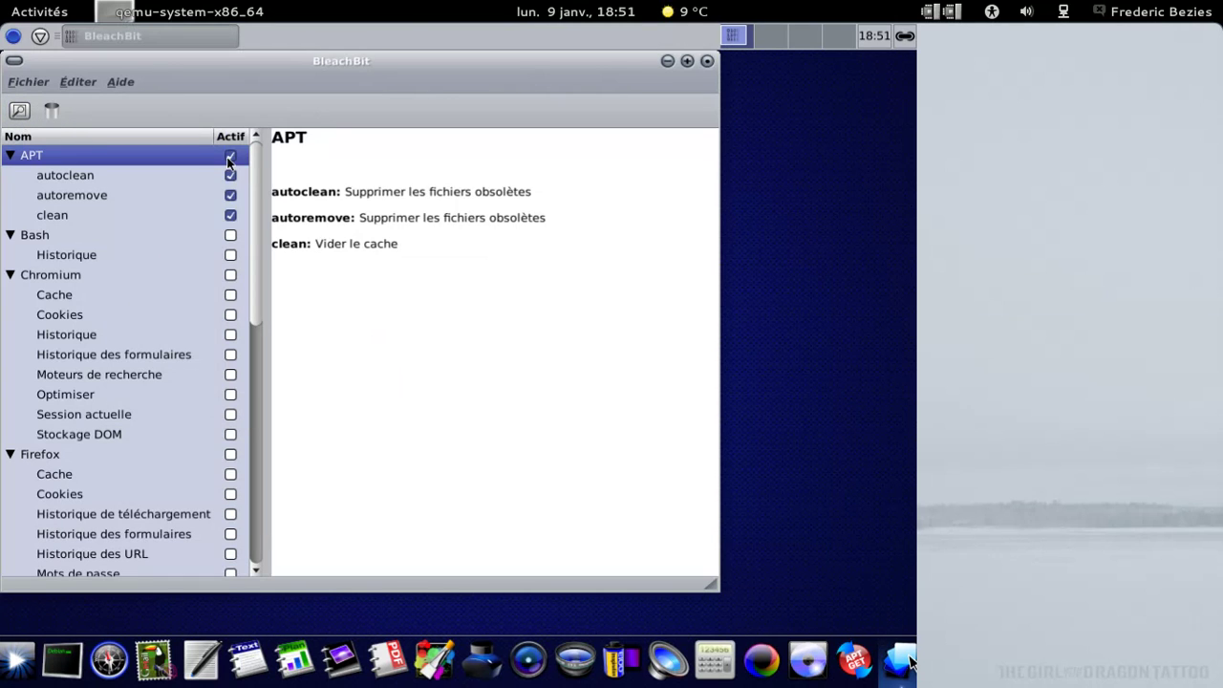
{"action": "left_click", "coordinate": [230, 235]}
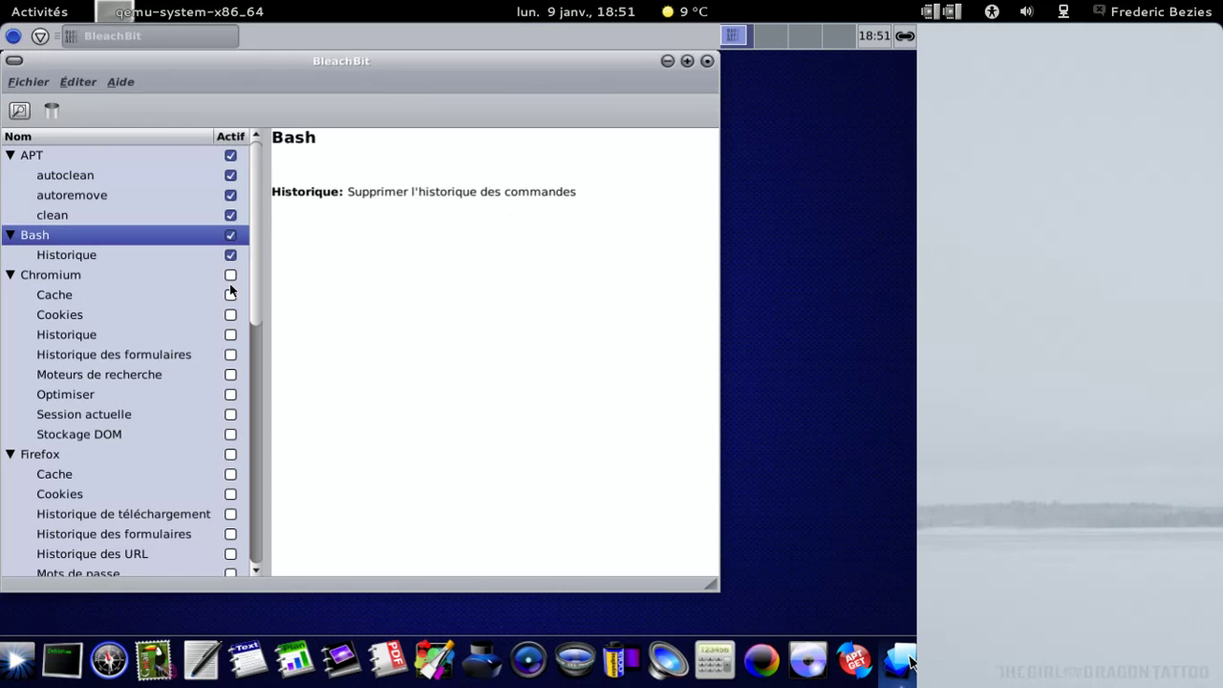
{"action": "left_click", "coordinate": [229, 276]}
{"action": "left_click", "coordinate": [231, 454]}
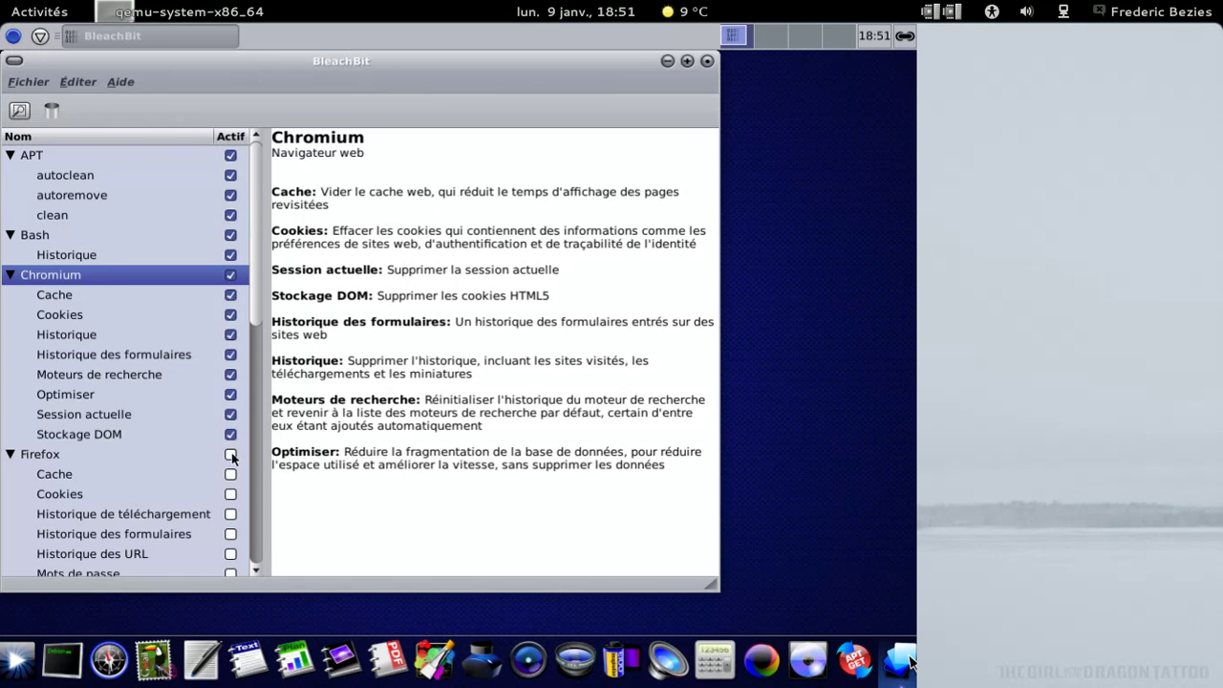
{"action": "left_click_drag", "start_coordinate": [248, 290], "coordinate": [261, 482]}
{"action": "left_click", "coordinate": [229, 222]}
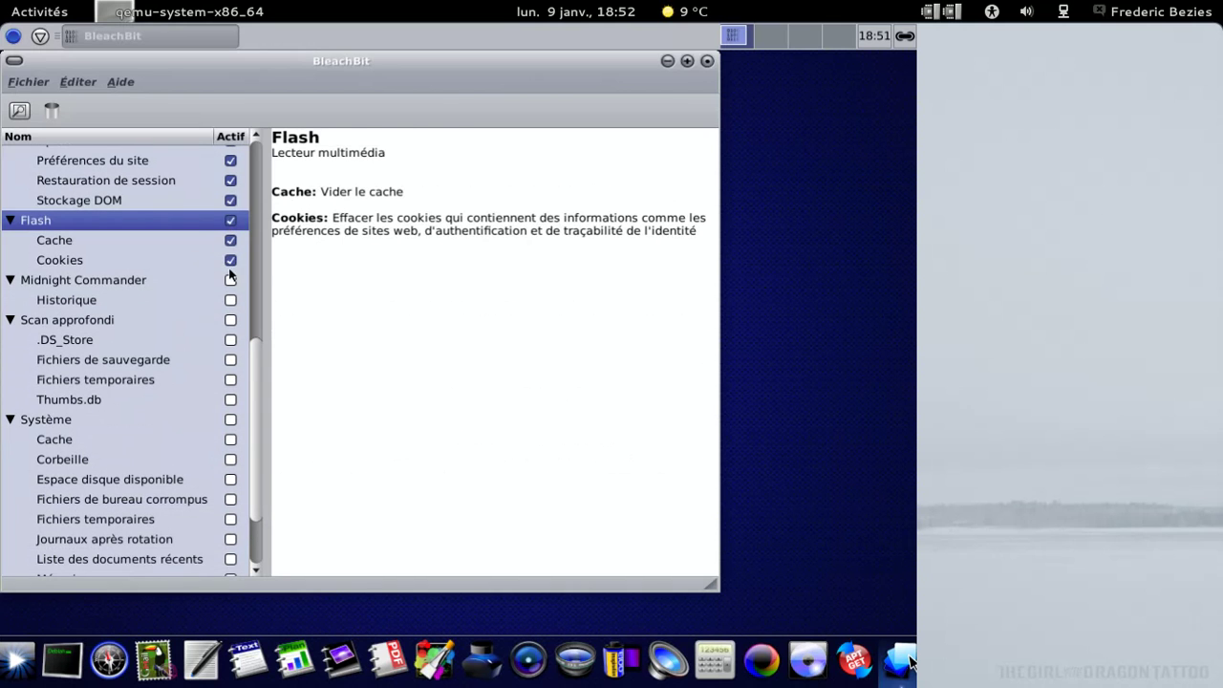
Enable the Midnight Commander and Scan approfondi cleaning options, accepting the slow-option warnings
{"action": "left_click", "coordinate": [232, 282]}
{"action": "left_click", "coordinate": [230, 321]}
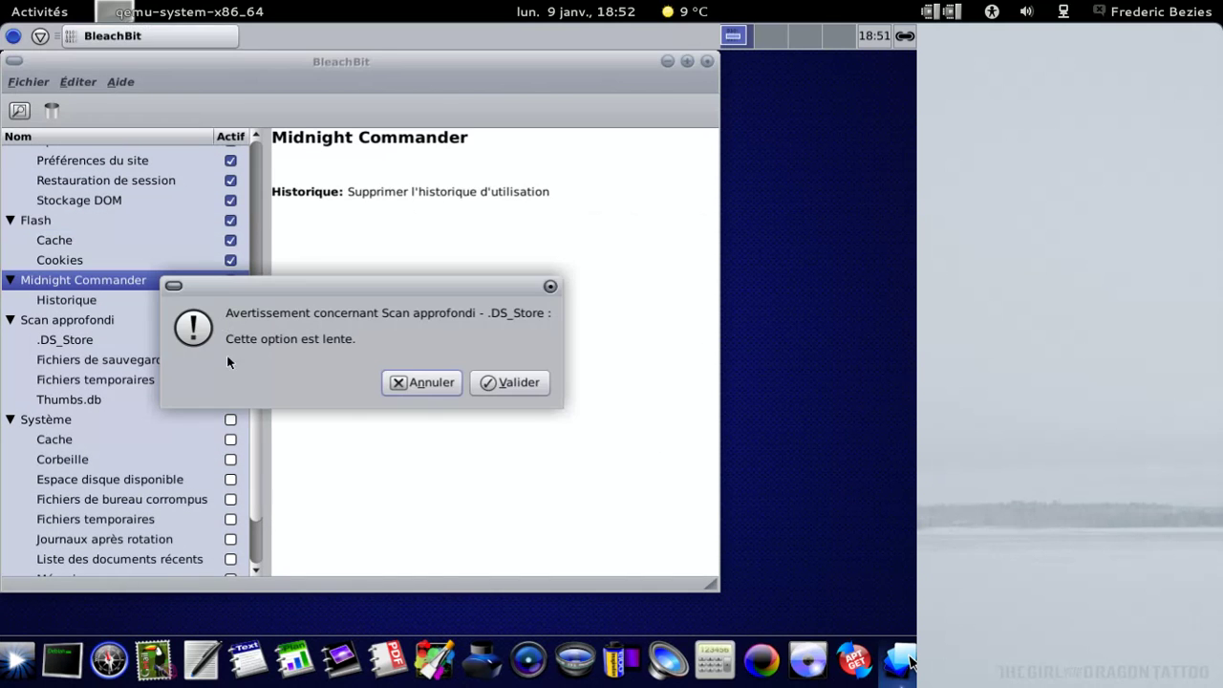
{"action": "left_click", "coordinate": [494, 382]}
{"action": "left_click", "coordinate": [491, 391]}
{"action": "left_click", "coordinate": [445, 390]}
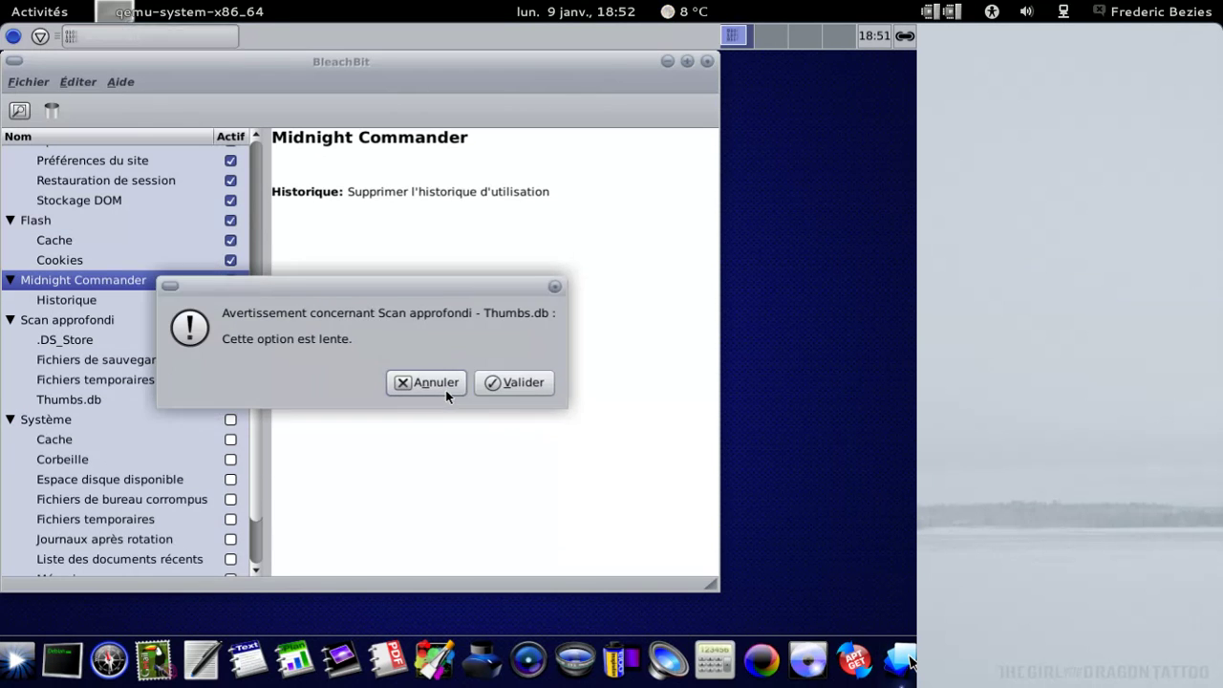
{"action": "left_click", "coordinate": [494, 386]}
Enable all Système cleaning options, including Espace disque disponible and Traductions, accepting each warning
{"action": "left_click", "coordinate": [230, 419]}
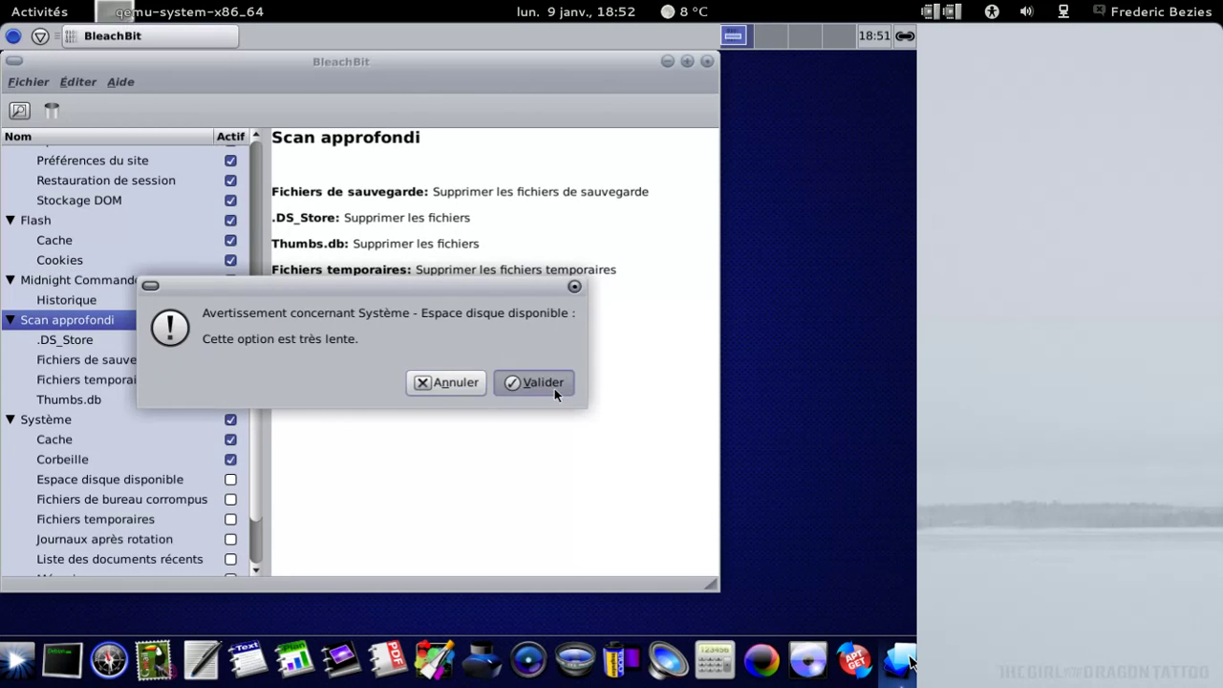
{"action": "left_click", "coordinate": [554, 388]}
{"action": "left_click", "coordinate": [497, 386]}
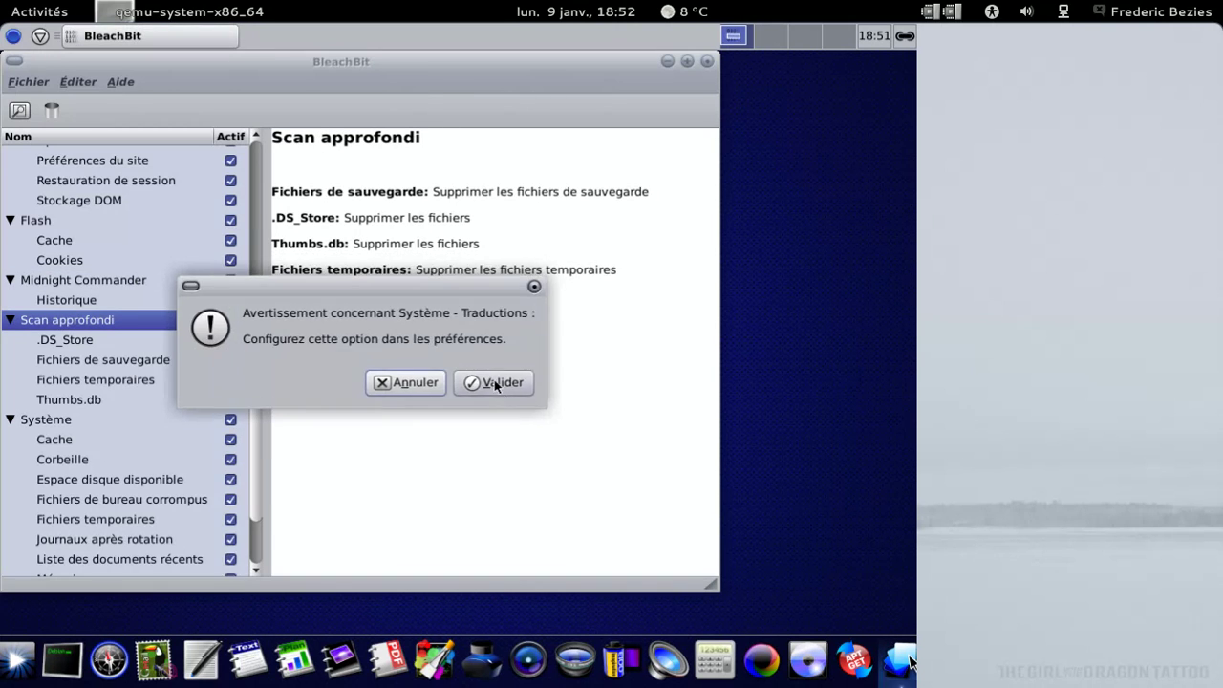
{"action": "left_click", "coordinate": [496, 385]}
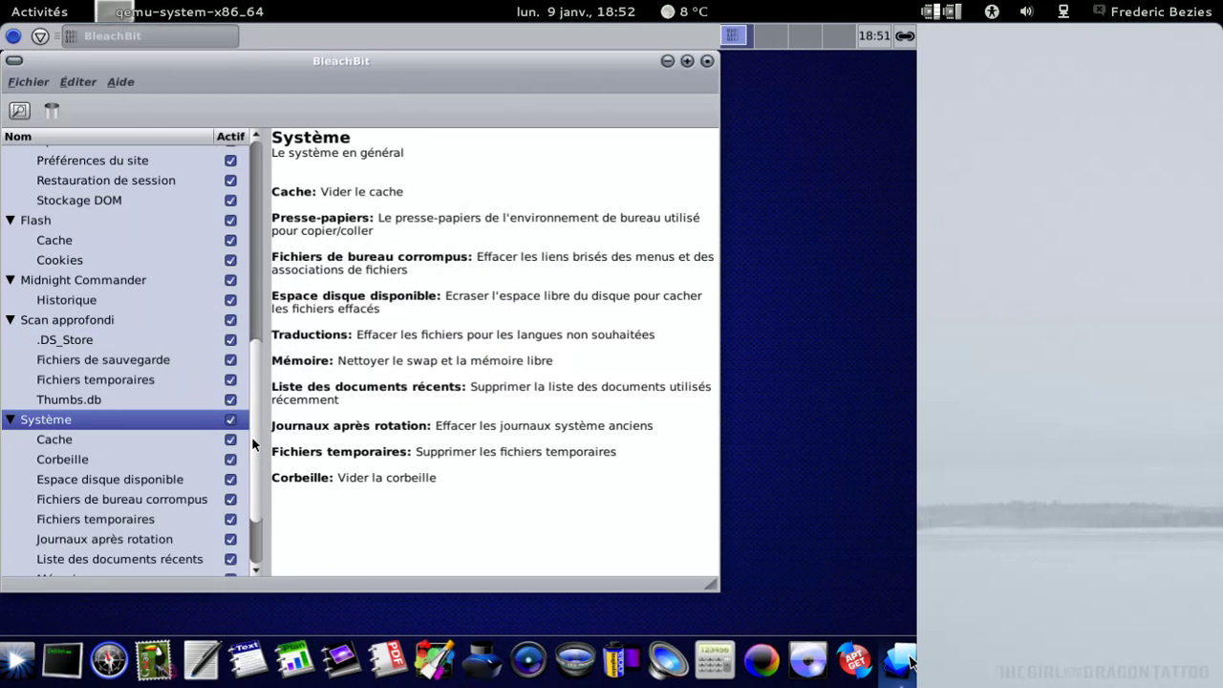
Enable the X11 cleaning options and preview the files affected by all selected operations without deleting them
{"action": "scroll", "coordinate": [251, 433], "scroll_direction": "down", "scroll_amount": 2}
{"action": "left_click", "coordinate": [227, 546]}
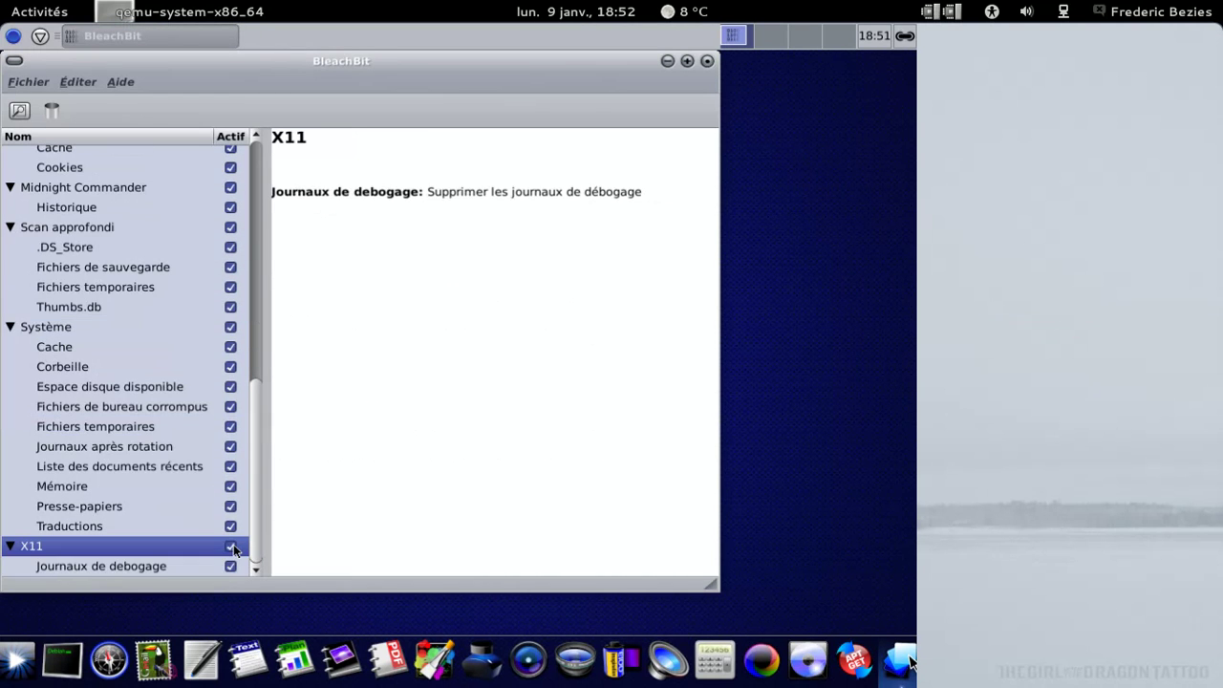
{"action": "left_click", "coordinate": [18, 113]}
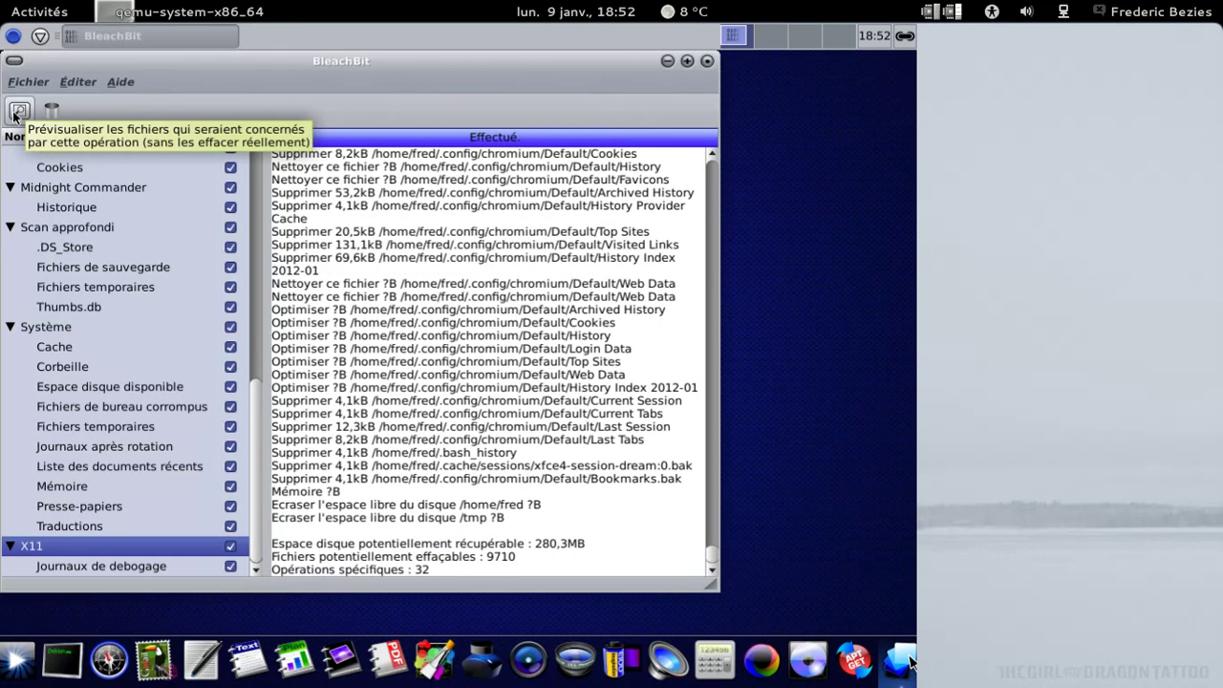
Close BleachBit and shut down the Dreamlinux system, keeping the session saved for future logins
{"action": "left_click", "coordinate": [707, 61]}
{"action": "left_click", "coordinate": [40, 36]}
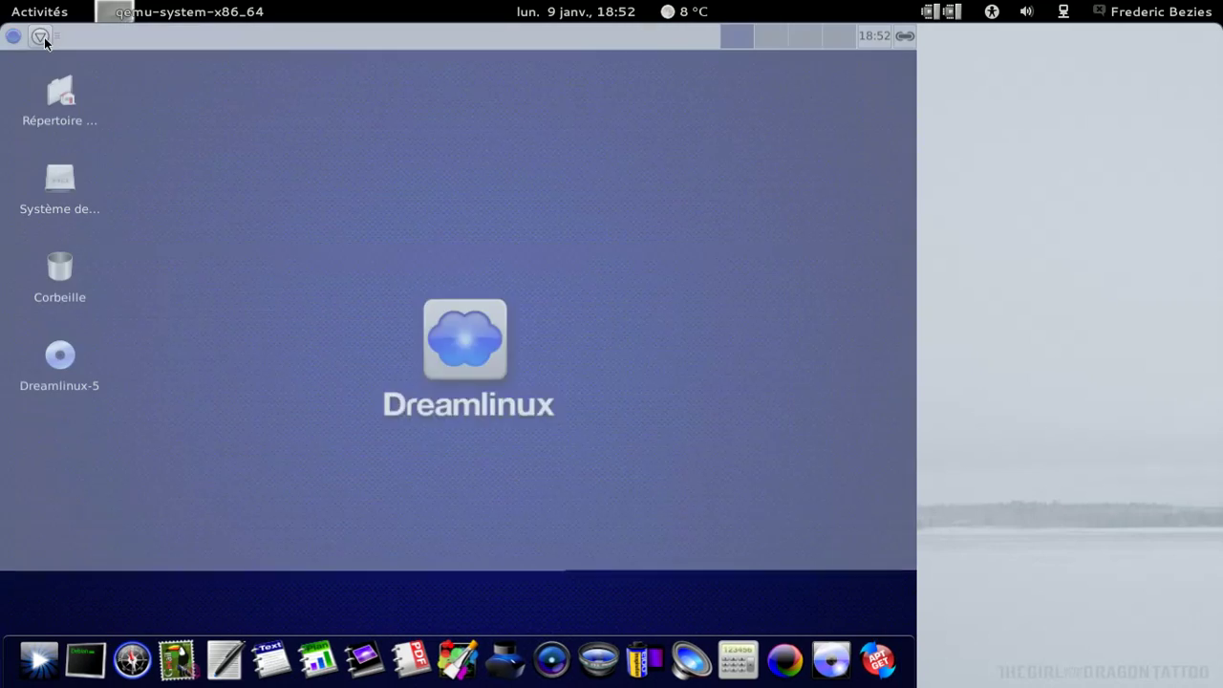
{"action": "left_click", "coordinate": [576, 302]}
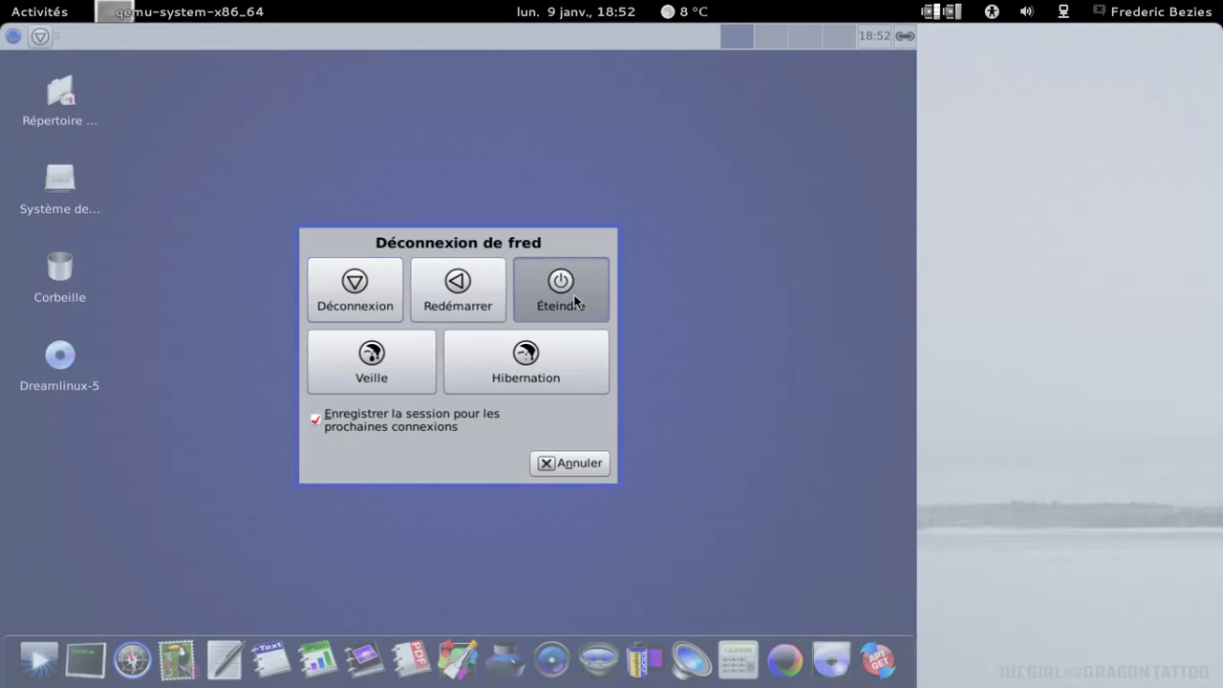